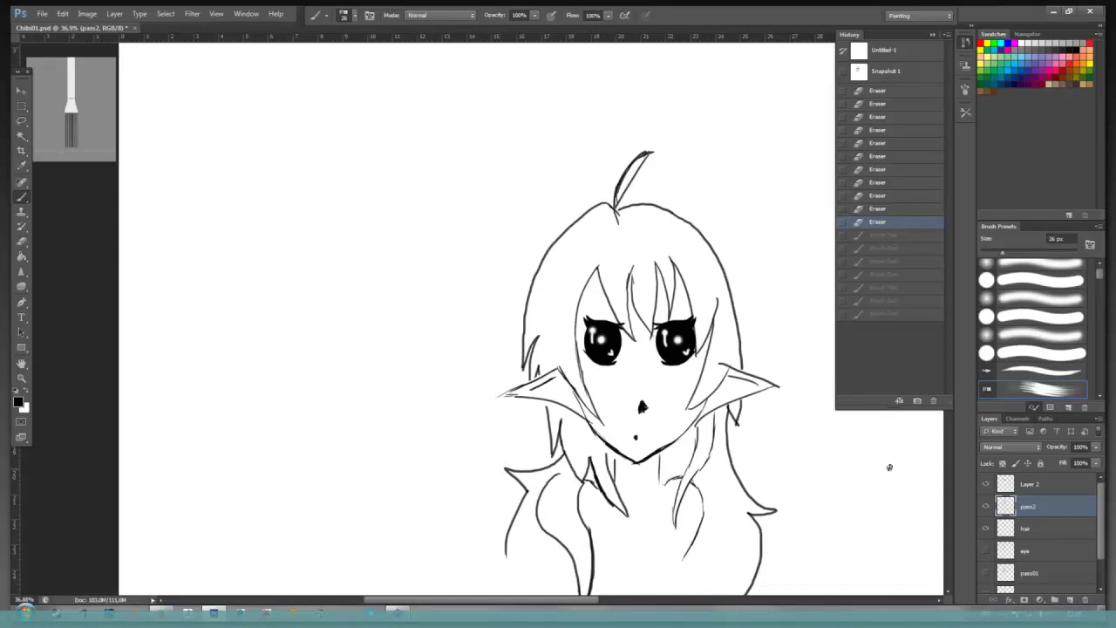
- Choose a hard round brush preset and paint a short test stroke in the blank area beside the character's head
{"action": "left_click", "coordinate": [1035, 280]}
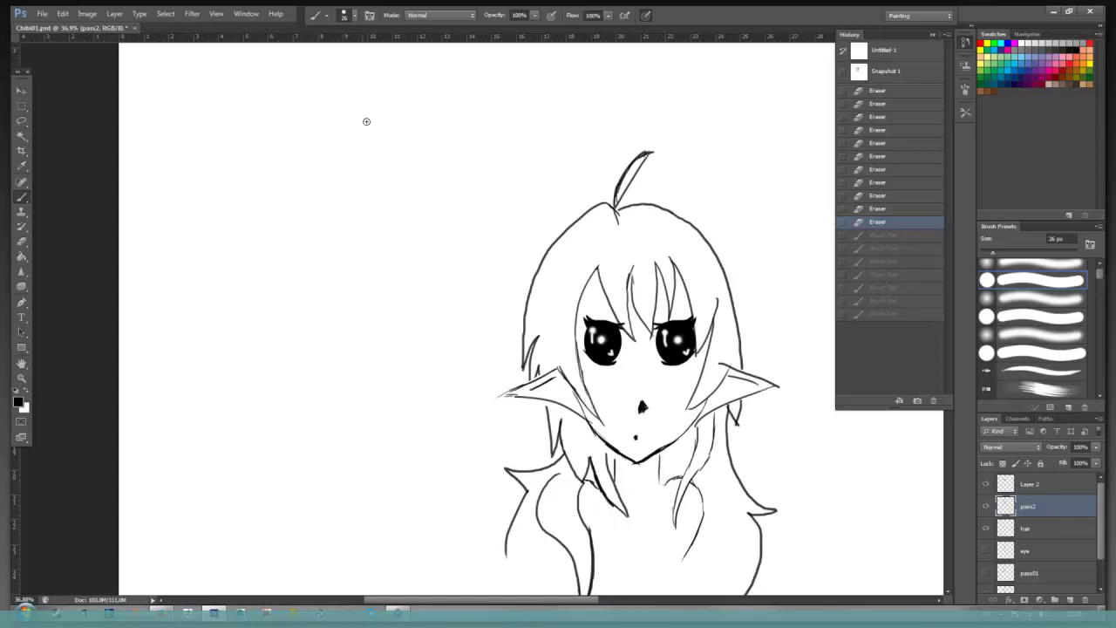
{"action": "mouse_move", "coordinate": [365, 121]}
{"action": "left_mouse_down"}
{"action": "mouse_move", "coordinate": [361, 176]}
{"action": "mouse_move", "coordinate": [392, 116]}
{"action": "mouse_move", "coordinate": [403, 183]}
{"action": "left_mouse_up"}
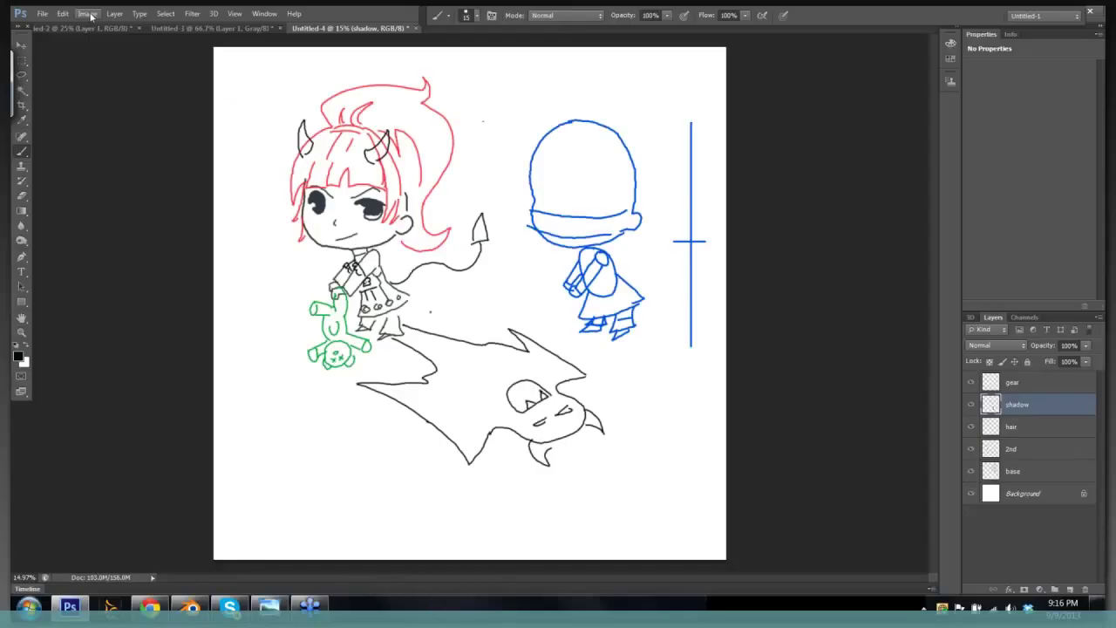
- Check the chibi document's pixel dimensions, document size and resolution in the Image Size settings
{"action": "left_click", "coordinate": [89, 15]}
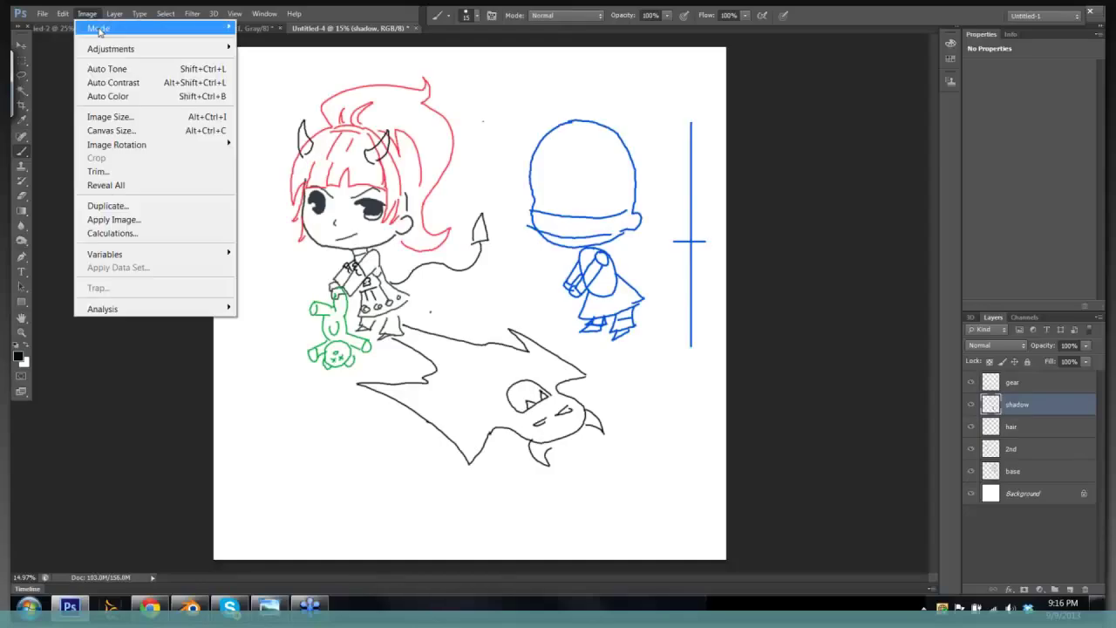
{"action": "left_click", "coordinate": [108, 118]}
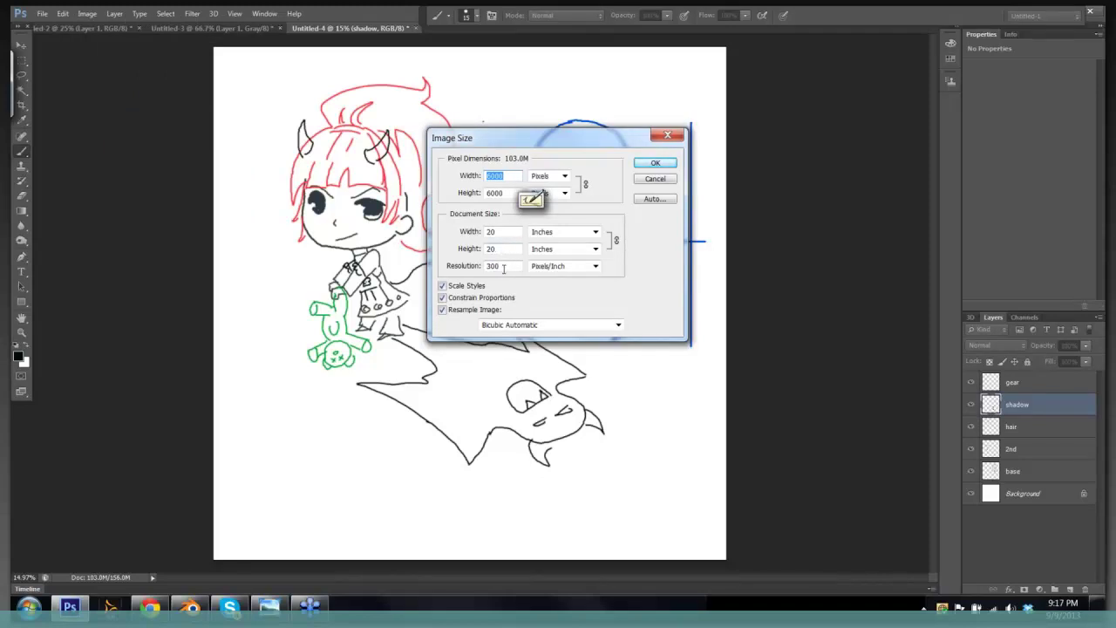
{"action": "left_click", "coordinate": [655, 166]}
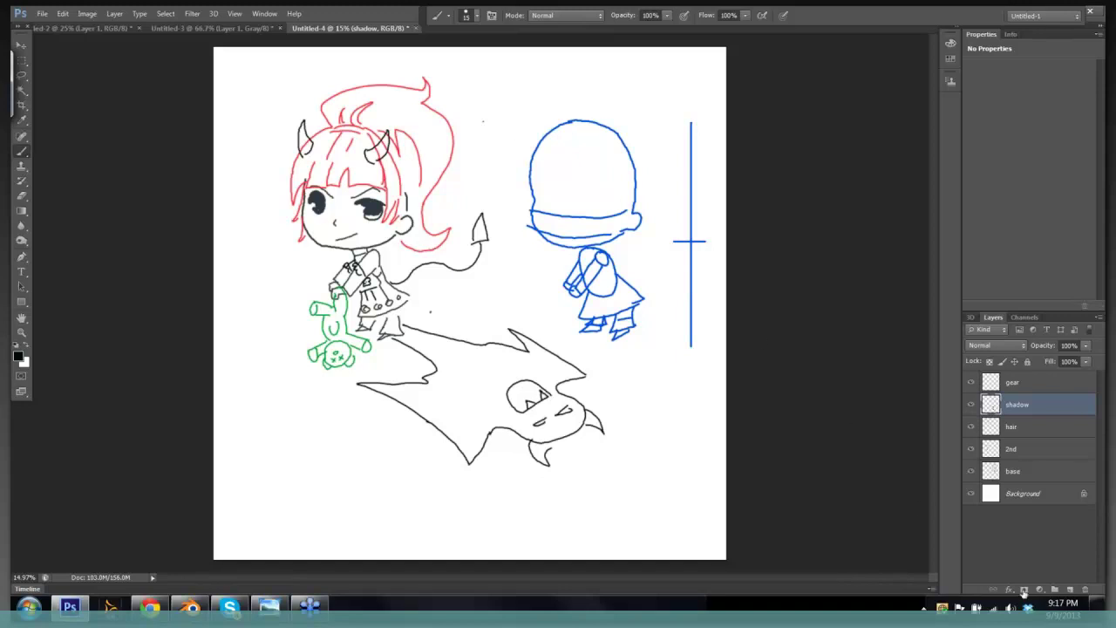
- Add a new layer above the gear layer and hide the 2nd, hair, shadow and gear layers
{"action": "left_click", "coordinate": [1071, 590]}
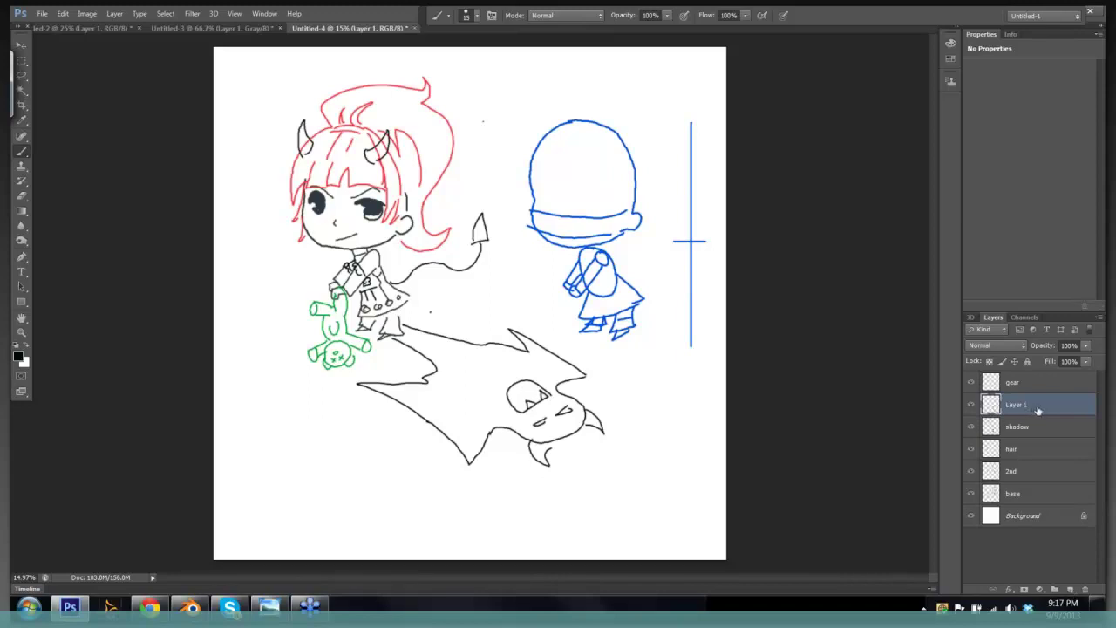
{"action": "left_click_drag", "start_coordinate": [1038, 410], "coordinate": [1036, 387]}
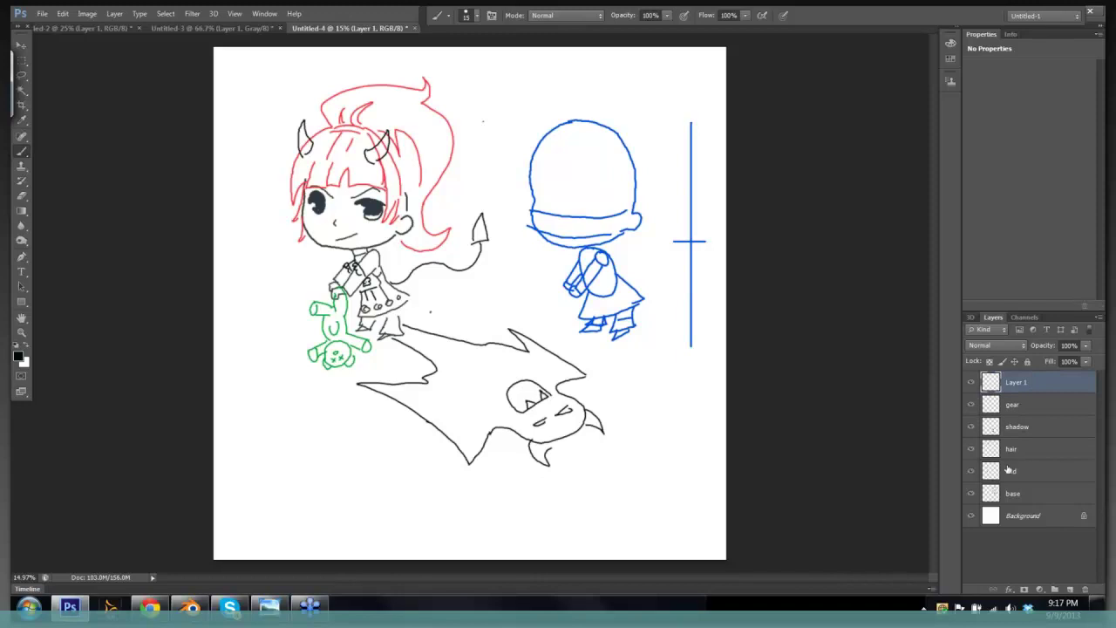
{"action": "left_click", "coordinate": [971, 471]}
{"action": "left_click", "coordinate": [971, 449]}
{"action": "left_click", "coordinate": [971, 427]}
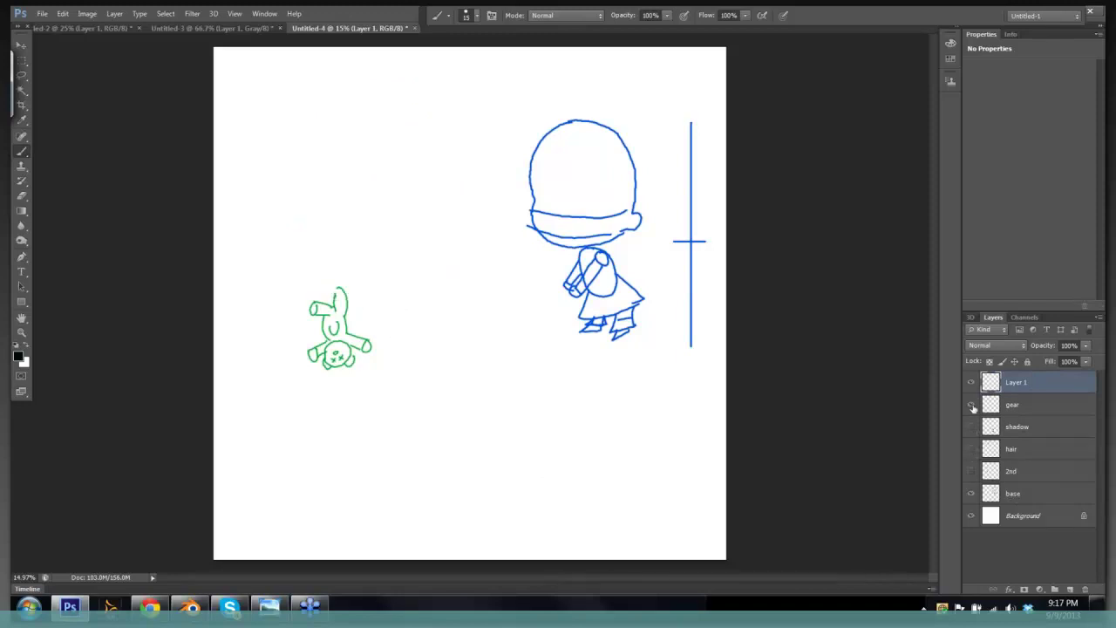
{"action": "left_click", "coordinate": [972, 405]}
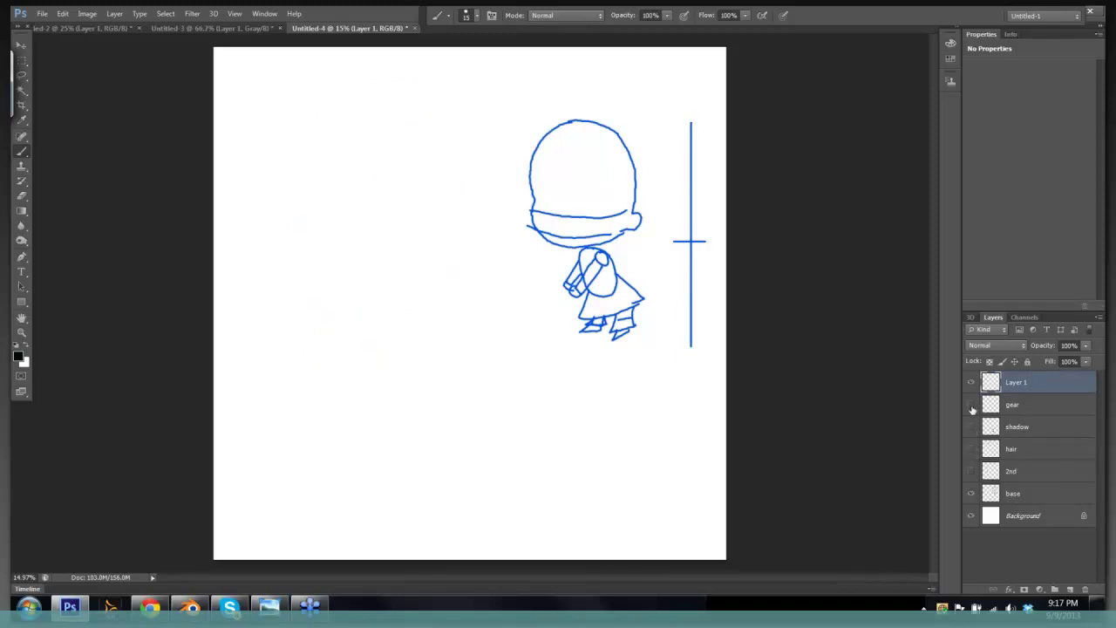
- Lower the base layer's opacity to 33% and make Layer 1 the active layer
{"action": "left_click", "coordinate": [1037, 476]}
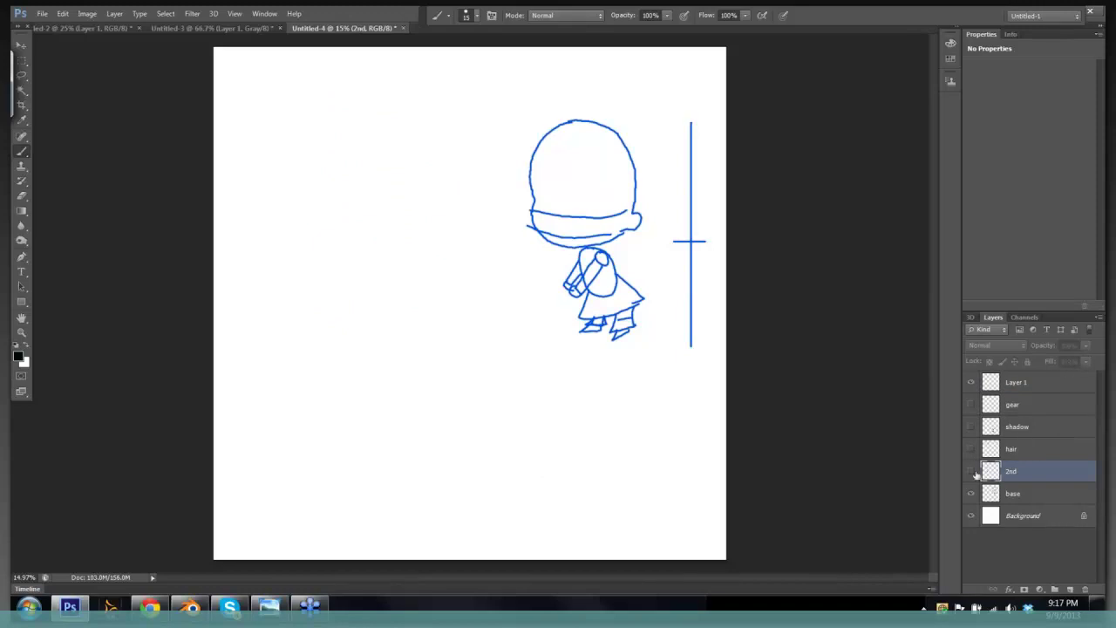
{"action": "left_click", "coordinate": [1038, 493]}
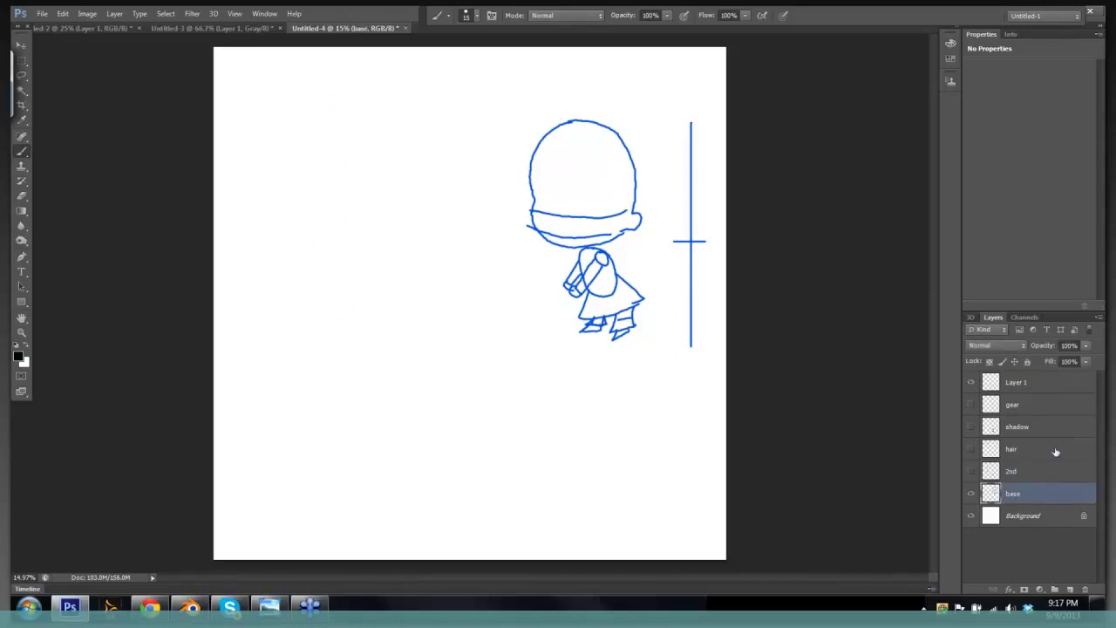
{"action": "left_click", "coordinate": [1086, 349]}
{"action": "left_click_drag", "start_coordinate": [1087, 359], "coordinate": [1054, 364]}
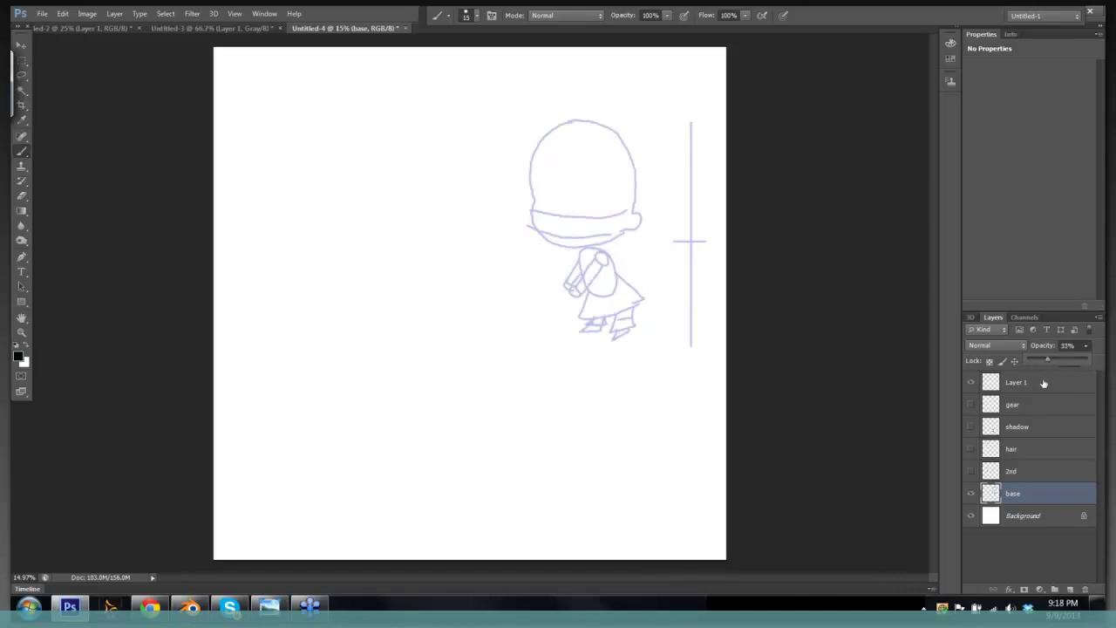
{"action": "left_click", "coordinate": [1044, 386]}
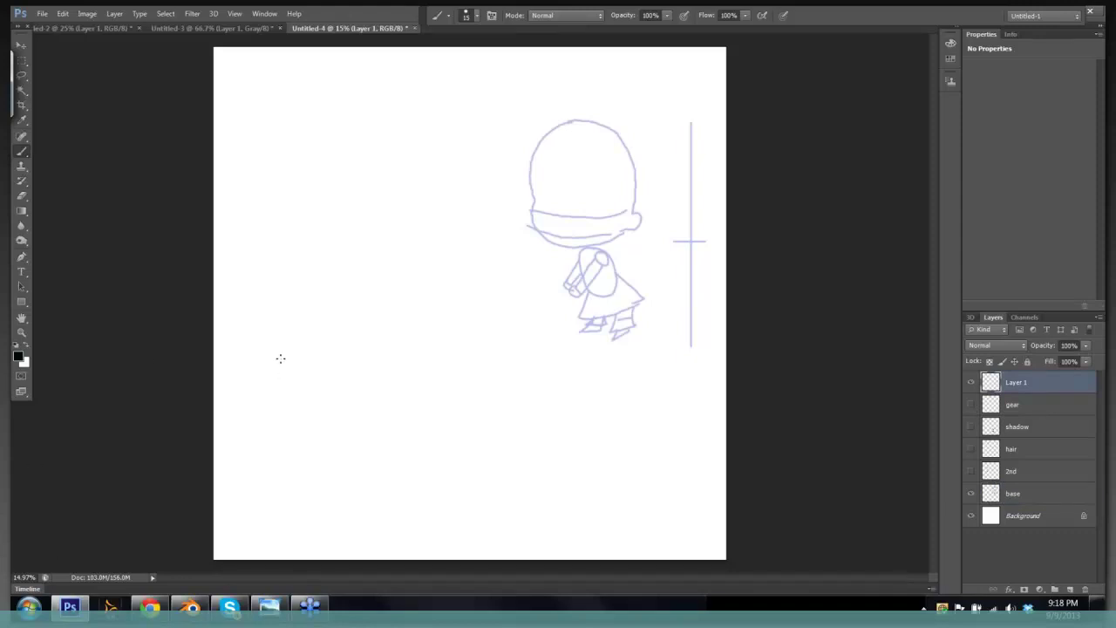
{"action": "mouse_move", "coordinate": [279, 361]}
{"action": "left_mouse_down"}
{"action": "mouse_move", "coordinate": [317, 483]}
{"action": "mouse_move", "coordinate": [355, 450]}
{"action": "left_mouse_up"}
{"action": "left_click_drag", "start_coordinate": [345, 410], "coordinate": [374, 396]}
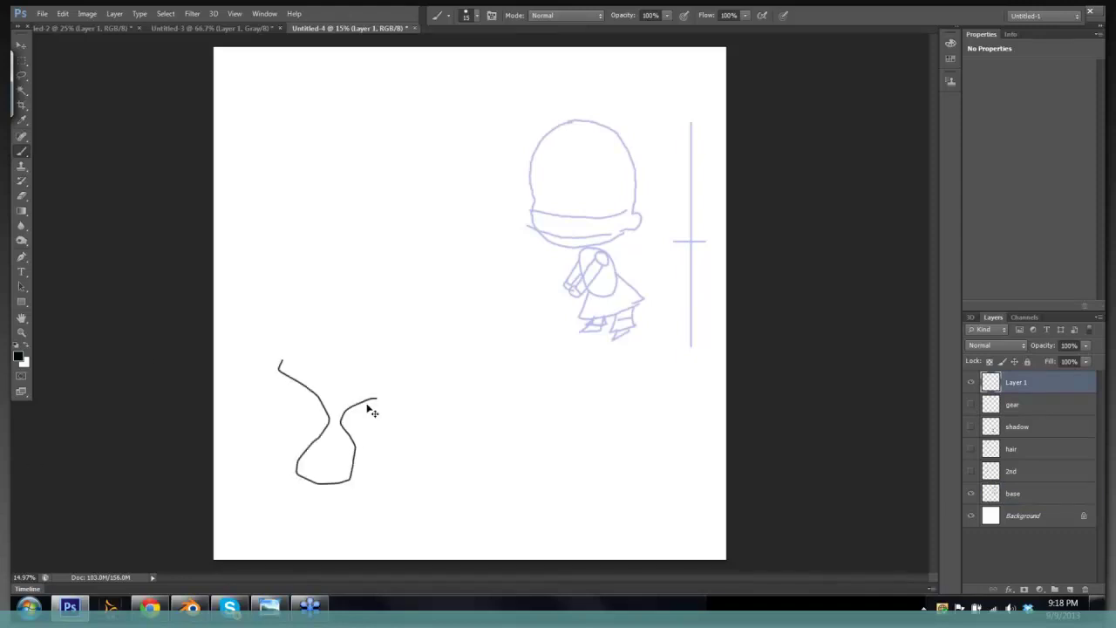
{"action": "key", "text": "ctrl+z"}
- Draw a practice chibi head beside the faded figure with a 25 px brush: a skull circle, a face outline and an ear
{"action": "key", "text": "bracketright"}
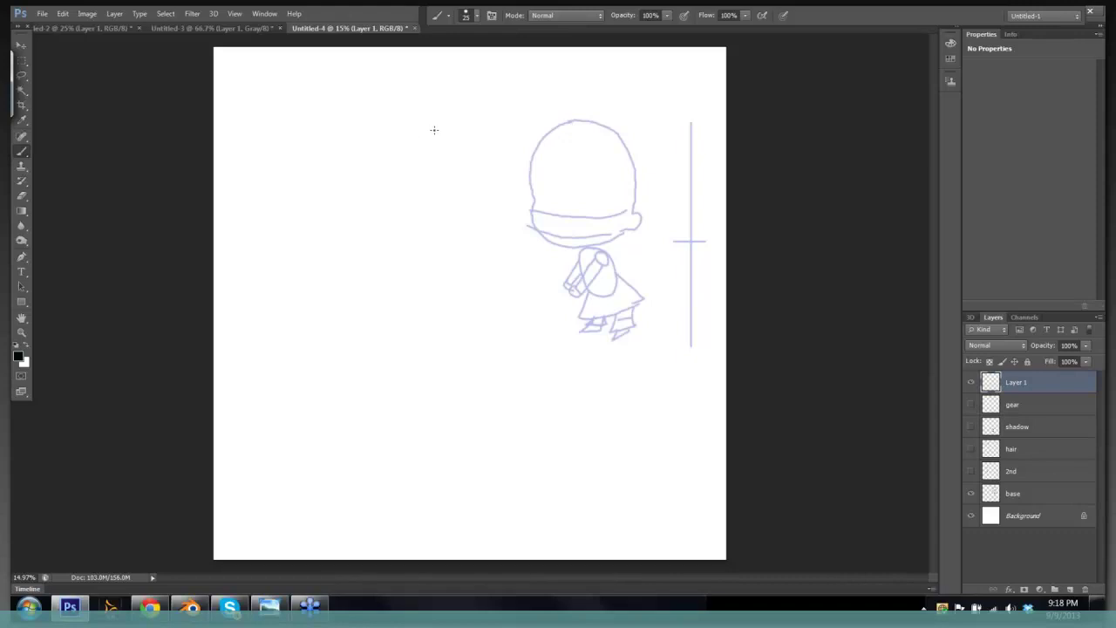
{"action": "mouse_move", "coordinate": [424, 122]}
{"action": "left_mouse_down"}
{"action": "mouse_move", "coordinate": [380, 140]}
{"action": "mouse_move", "coordinate": [363, 191]}
{"action": "mouse_move", "coordinate": [389, 232]}
{"action": "mouse_move", "coordinate": [476, 187]}
{"action": "mouse_move", "coordinate": [471, 150]}
{"action": "mouse_move", "coordinate": [435, 119]}
{"action": "mouse_move", "coordinate": [416, 121]}
{"action": "left_mouse_up"}
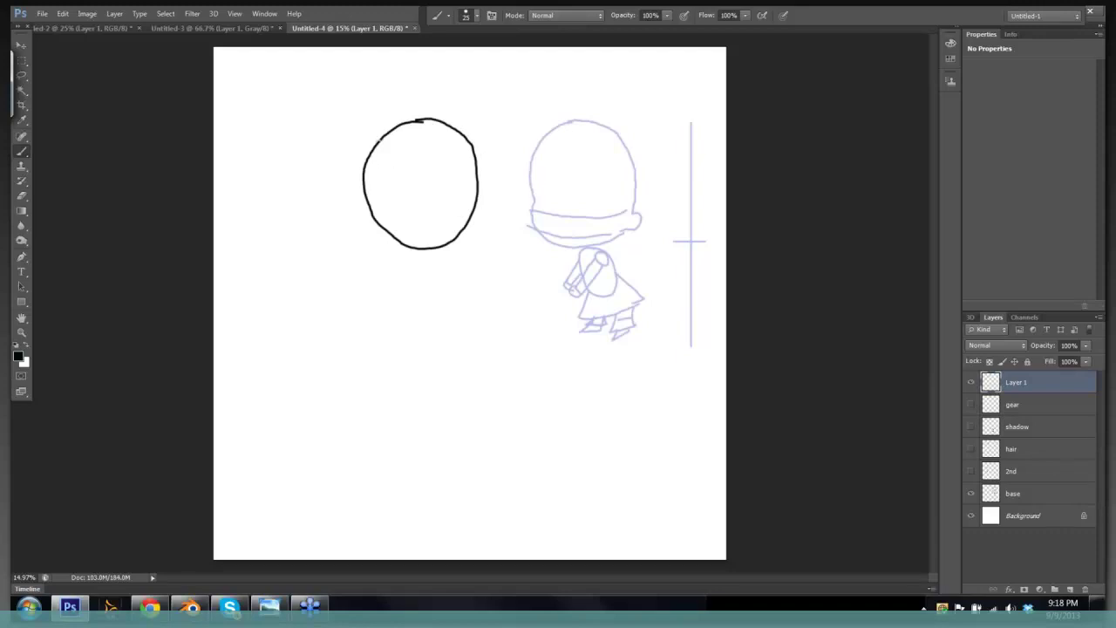
{"action": "left_click_drag", "start_coordinate": [375, 140], "coordinate": [354, 176]}
{"action": "key", "text": "ctrl+z"}
{"action": "mouse_move", "coordinate": [377, 141]}
{"action": "left_mouse_down"}
{"action": "mouse_move", "coordinate": [355, 193]}
{"action": "mouse_move", "coordinate": [363, 246]}
{"action": "mouse_move", "coordinate": [383, 263]}
{"action": "mouse_move", "coordinate": [484, 206]}
{"action": "mouse_move", "coordinate": [471, 218]}
{"action": "left_mouse_up"}
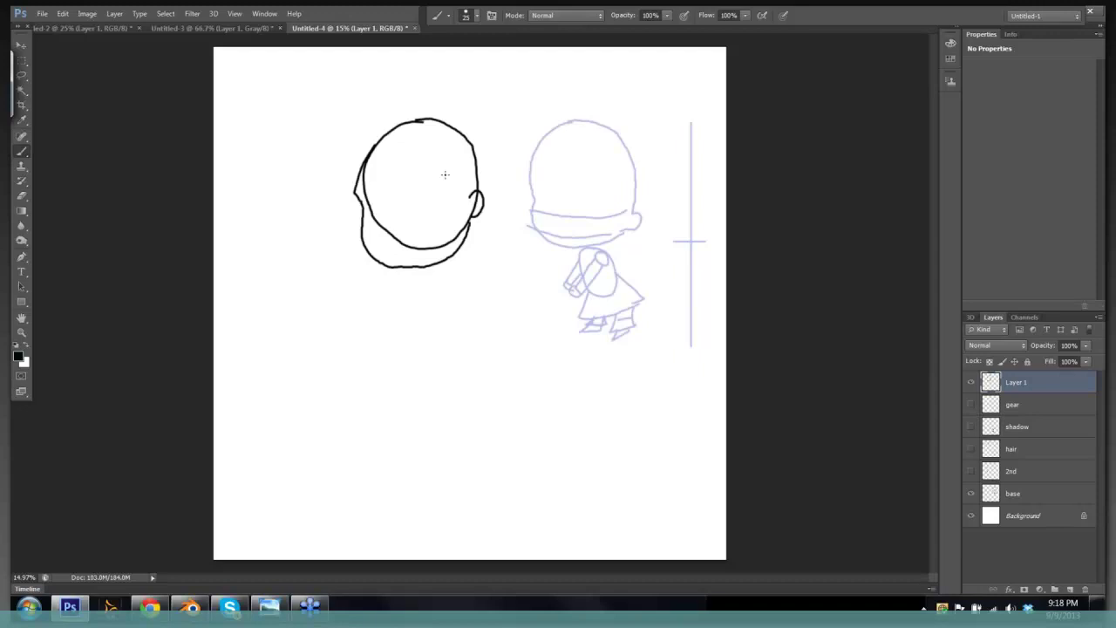
- Select the practice head, scale it down slightly with Free Transform and deselect it
{"action": "left_click", "coordinate": [32, 54]}
{"action": "left_click", "coordinate": [23, 63]}
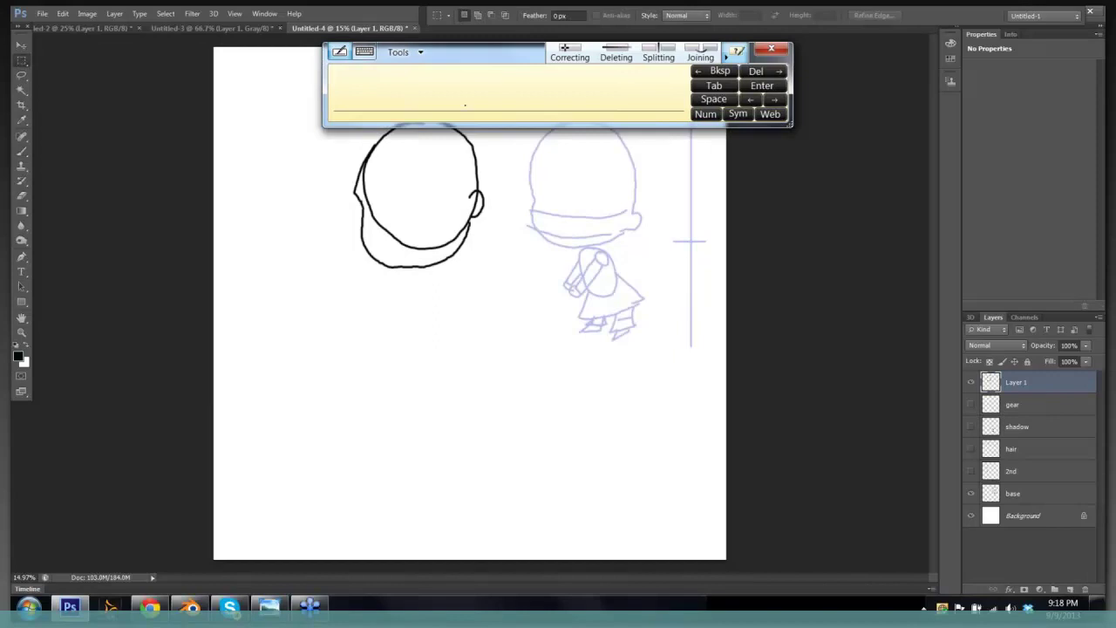
{"action": "mouse_move", "coordinate": [331, 101]}
{"action": "left_mouse_down"}
{"action": "mouse_move", "coordinate": [492, 293]}
{"action": "mouse_move", "coordinate": [482, 273]}
{"action": "mouse_move", "coordinate": [529, 279]}
{"action": "mouse_move", "coordinate": [474, 262]}
{"action": "left_mouse_up"}
{"action": "key", "text": "ctrl+t"}
{"action": "key", "text": "Return"}
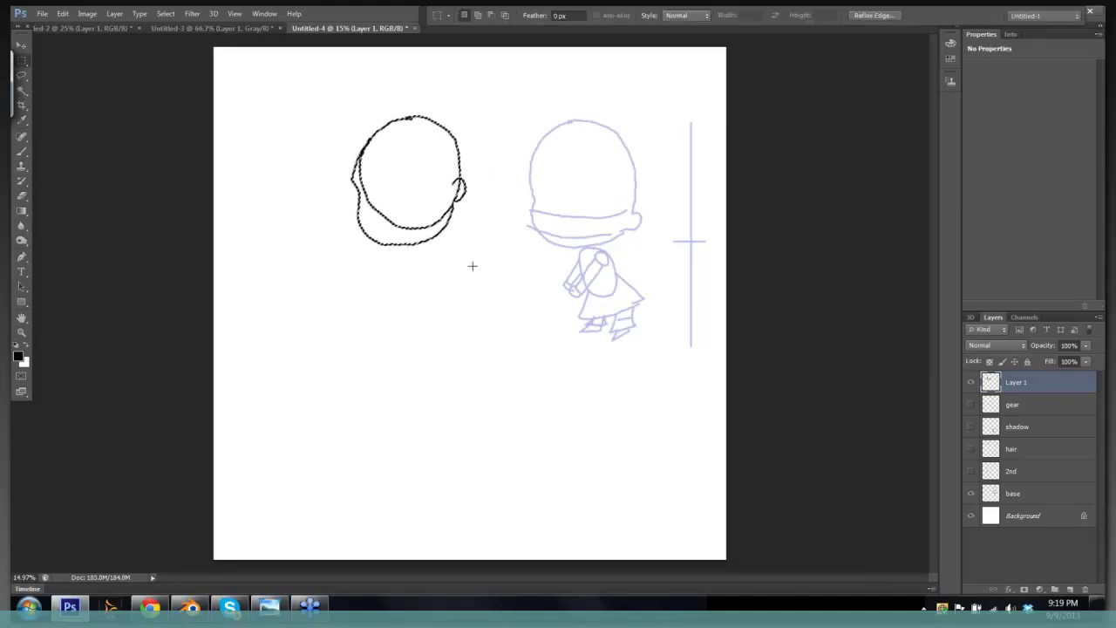
{"action": "key", "text": "ctrl+d"}
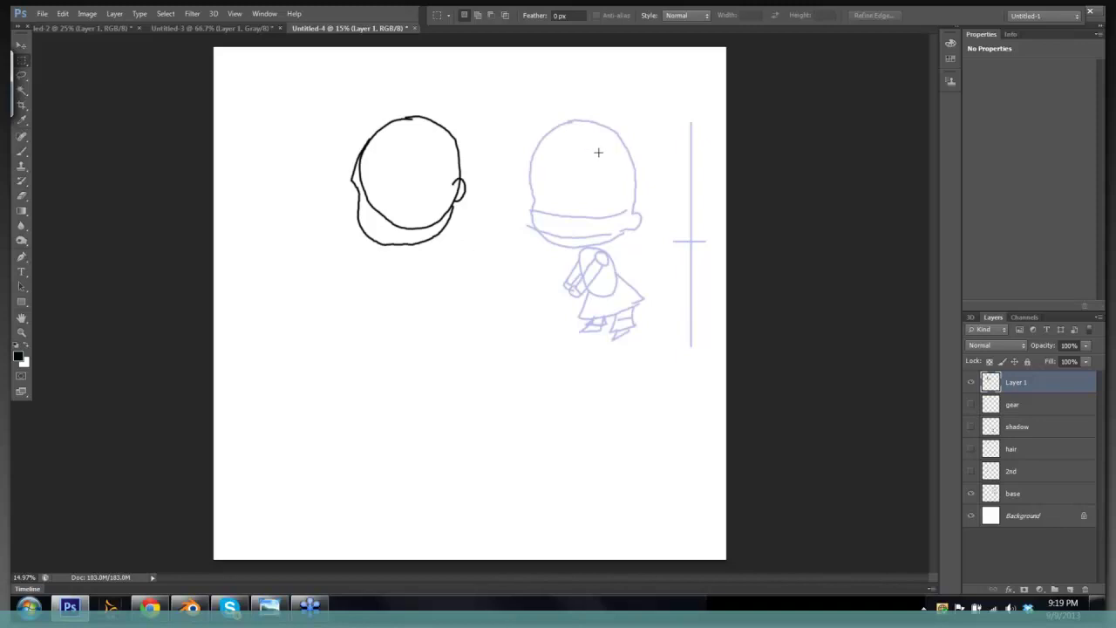
- Trace the faded base figure's skull, jaw and ear in black with a 35 px brush
{"action": "key", "text": "b"}
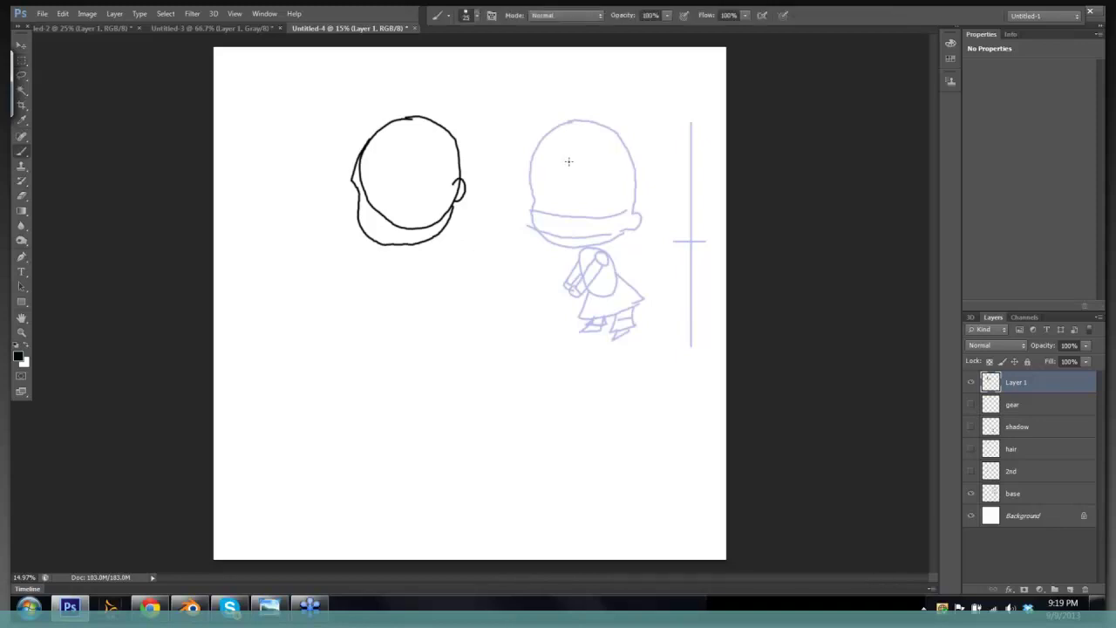
{"action": "key", "text": "bracketright"}
{"action": "mouse_move", "coordinate": [562, 126]}
{"action": "left_mouse_down"}
{"action": "mouse_move", "coordinate": [535, 148]}
{"action": "mouse_move", "coordinate": [533, 198]}
{"action": "left_mouse_up"}
{"action": "mouse_move", "coordinate": [533, 199]}
{"action": "left_mouse_down"}
{"action": "mouse_move", "coordinate": [534, 235]}
{"action": "mouse_move", "coordinate": [558, 250]}
{"action": "mouse_move", "coordinate": [607, 249]}
{"action": "mouse_move", "coordinate": [629, 231]}
{"action": "left_mouse_up"}
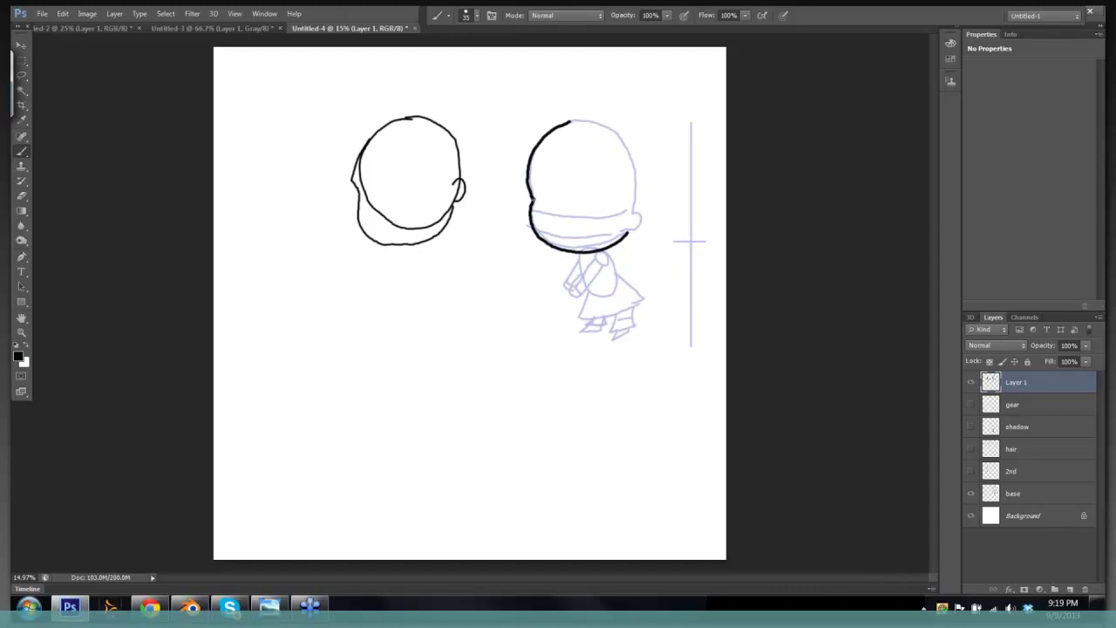
{"action": "left_click_drag", "start_coordinate": [532, 202], "coordinate": [638, 199]}
{"action": "key", "text": "ctrl+z"}
{"action": "mouse_move", "coordinate": [633, 213]}
{"action": "left_mouse_down"}
{"action": "mouse_move", "coordinate": [640, 225]}
{"action": "mouse_move", "coordinate": [625, 232]}
{"action": "left_mouse_up"}
{"action": "mouse_move", "coordinate": [571, 121]}
{"action": "left_mouse_down"}
{"action": "mouse_move", "coordinate": [616, 135]}
{"action": "mouse_move", "coordinate": [630, 192]}
{"action": "left_mouse_up"}
{"action": "key", "text": "ctrl+z"}
{"action": "mouse_move", "coordinate": [572, 121]}
{"action": "left_mouse_down"}
{"action": "mouse_move", "coordinate": [611, 126]}
{"action": "mouse_move", "coordinate": [625, 145]}
{"action": "mouse_move", "coordinate": [634, 214]}
{"action": "left_mouse_up"}
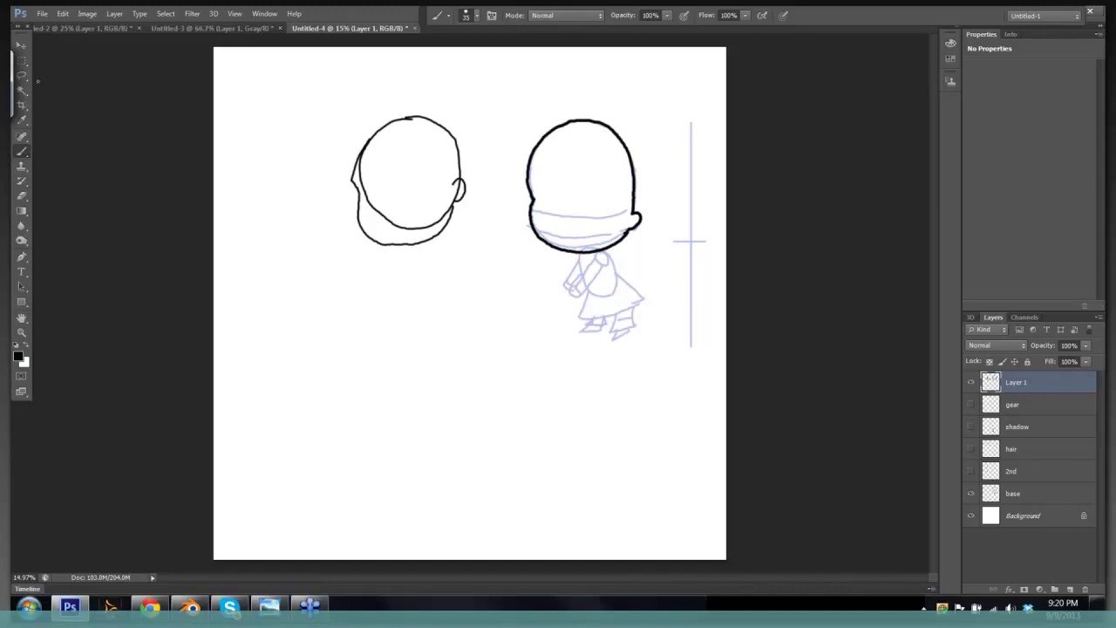
- Delete the practice head beside the traced figure and clear the selection
{"action": "left_click", "coordinate": [22, 60]}
{"action": "left_click_drag", "start_coordinate": [317, 89], "coordinate": [477, 280]}
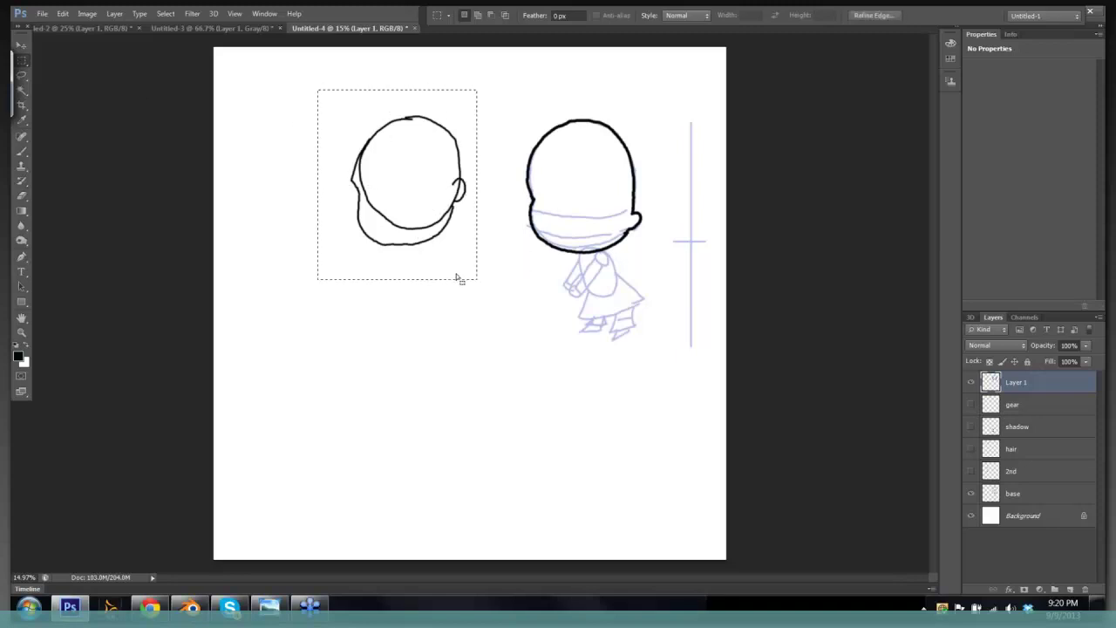
{"action": "key", "text": "Delete"}
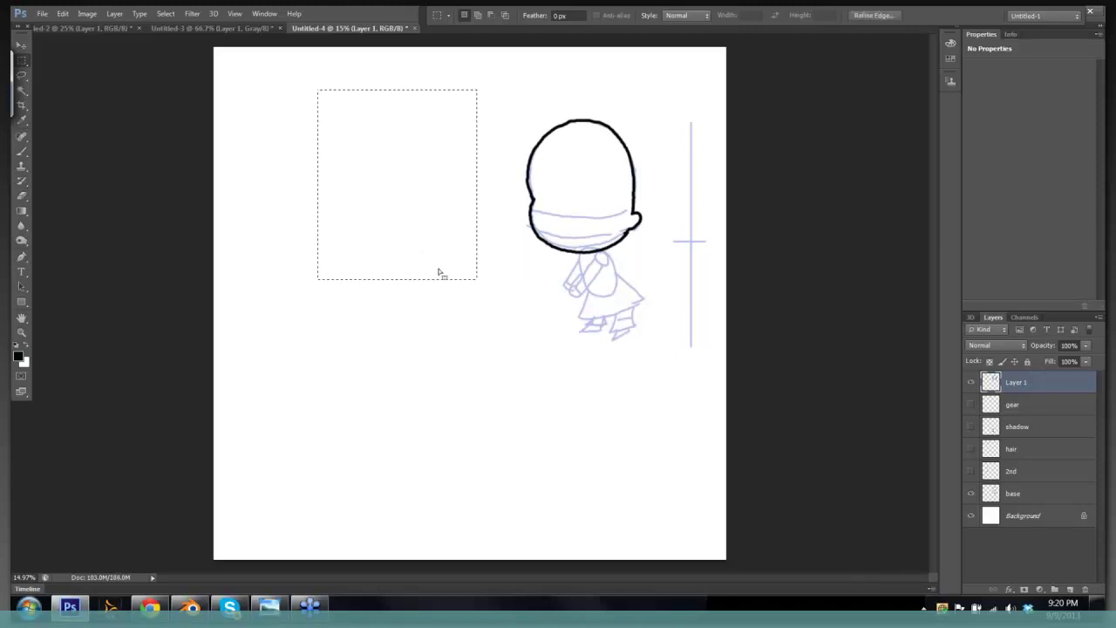
{"action": "left_click", "coordinate": [441, 272]}
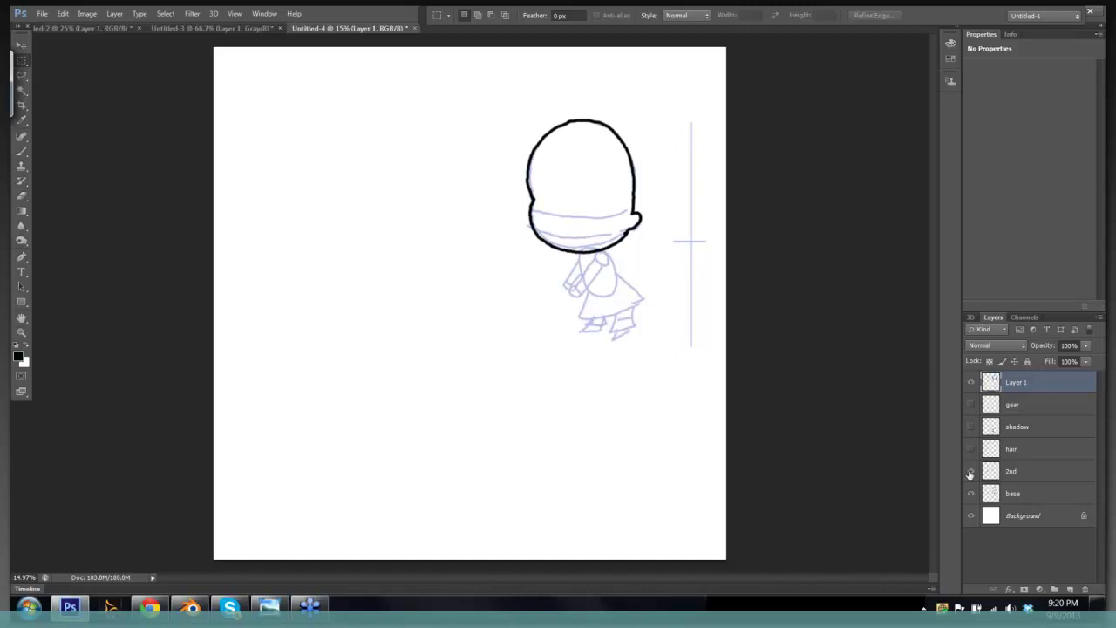
- Show the 2nd layer with the finished face as a reference and switch back to the Brush tool
{"action": "left_click", "coordinate": [971, 472]}
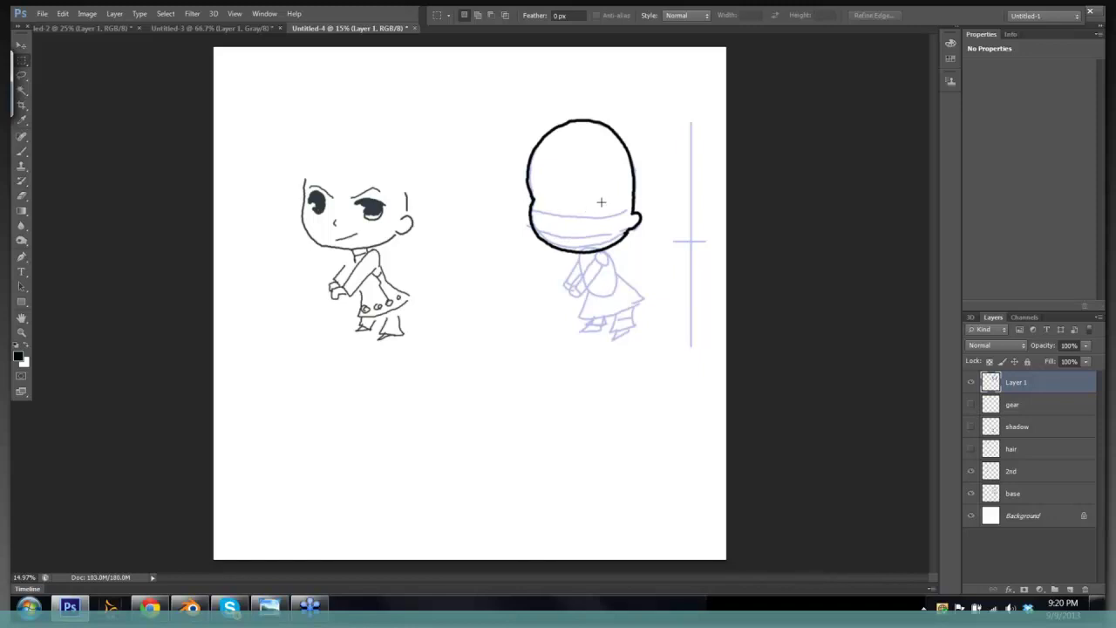
{"action": "left_click_drag", "start_coordinate": [602, 191], "coordinate": [607, 194]}
{"action": "left_click", "coordinate": [602, 231]}
{"action": "key", "text": "b"}
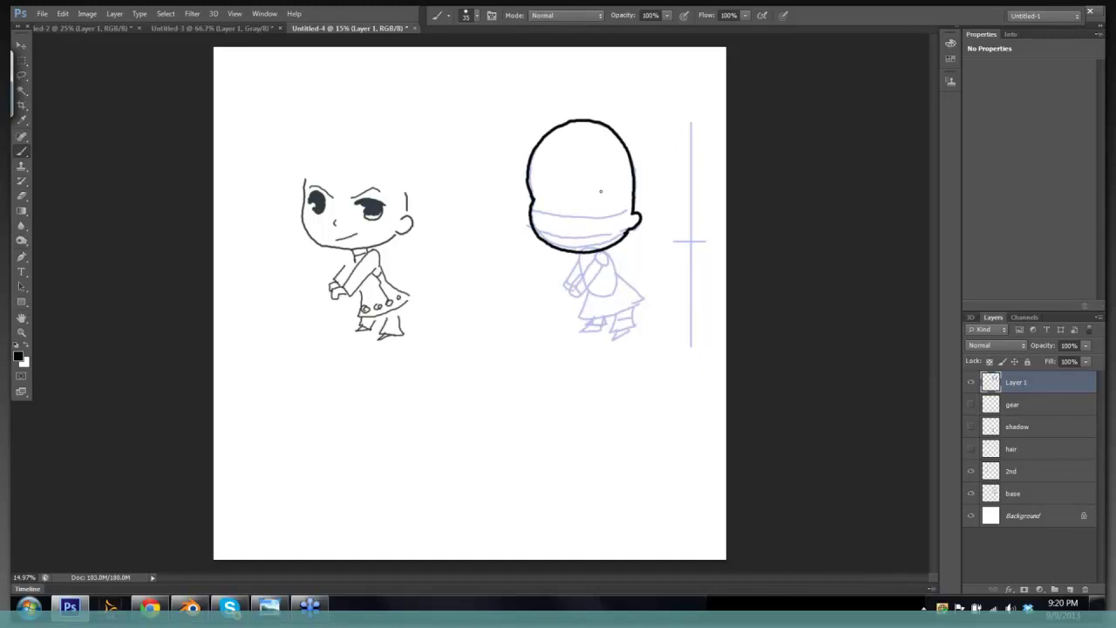
{"action": "left_click_drag", "start_coordinate": [599, 188], "coordinate": [596, 186]}
{"action": "mouse_move", "coordinate": [573, 183]}
{"action": "left_mouse_down"}
{"action": "mouse_move", "coordinate": [559, 187]}
{"action": "mouse_move", "coordinate": [582, 196]}
{"action": "mouse_move", "coordinate": [572, 184]}
{"action": "mouse_move", "coordinate": [537, 192]}
{"action": "mouse_move", "coordinate": [548, 185]}
{"action": "left_mouse_up"}
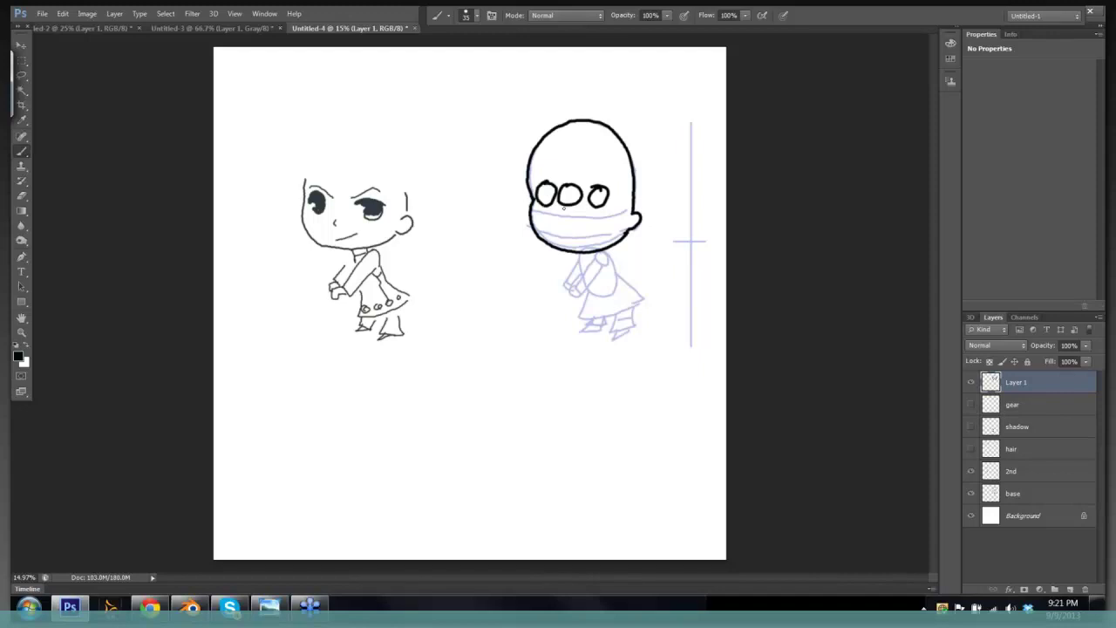
{"action": "key", "text": "ctrl+alt+z"}
{"action": "key", "text": "ctrl+alt+z"}
{"action": "key", "text": "ctrl+alt+z"}
- Draw the eye nearest the ear on the traced head, with a curved upper lid and a rounded side and lower edge
{"action": "left_click_drag", "start_coordinate": [581, 189], "coordinate": [613, 192]}
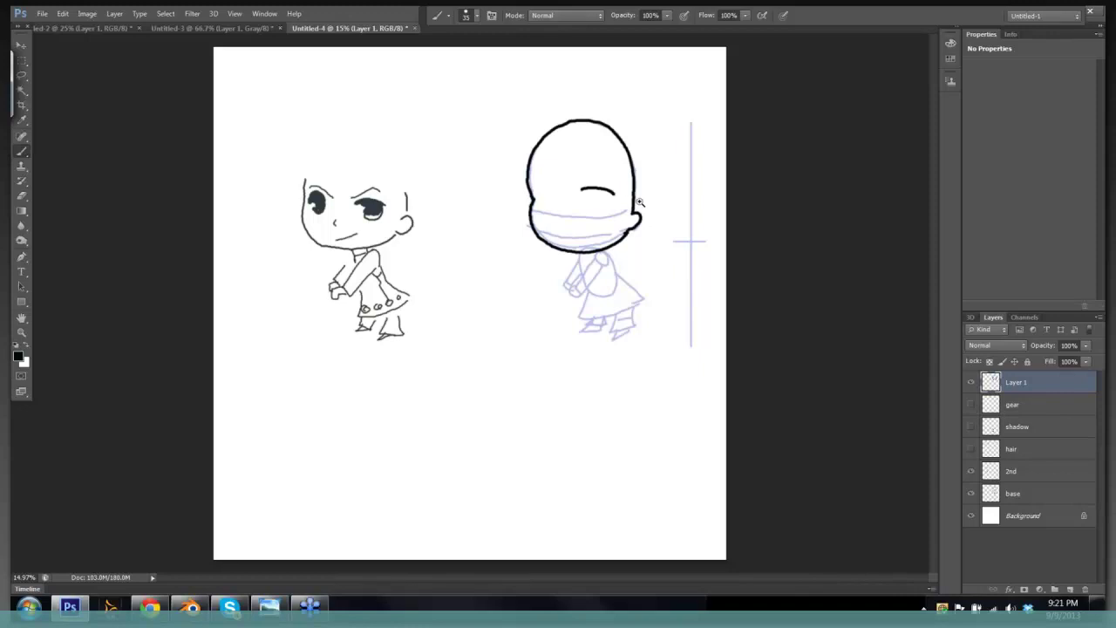
{"action": "left_click_drag", "start_coordinate": [639, 203], "coordinate": [611, 199]}
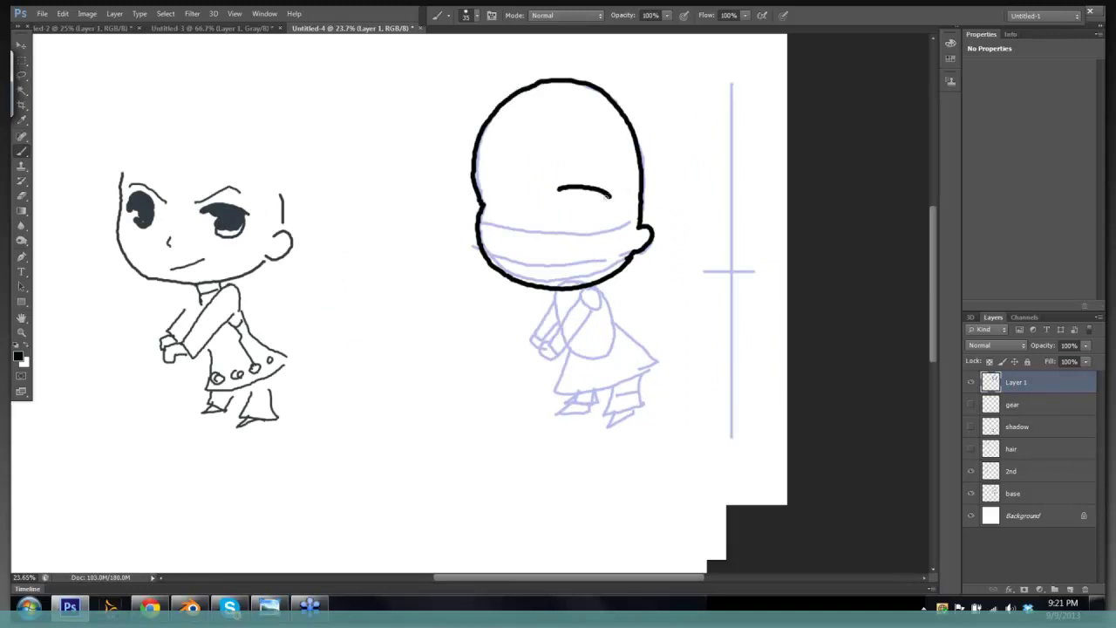
{"action": "mouse_move", "coordinate": [610, 197]}
{"action": "left_mouse_down"}
{"action": "mouse_move", "coordinate": [597, 223]}
{"action": "mouse_move", "coordinate": [572, 228]}
{"action": "left_mouse_up"}
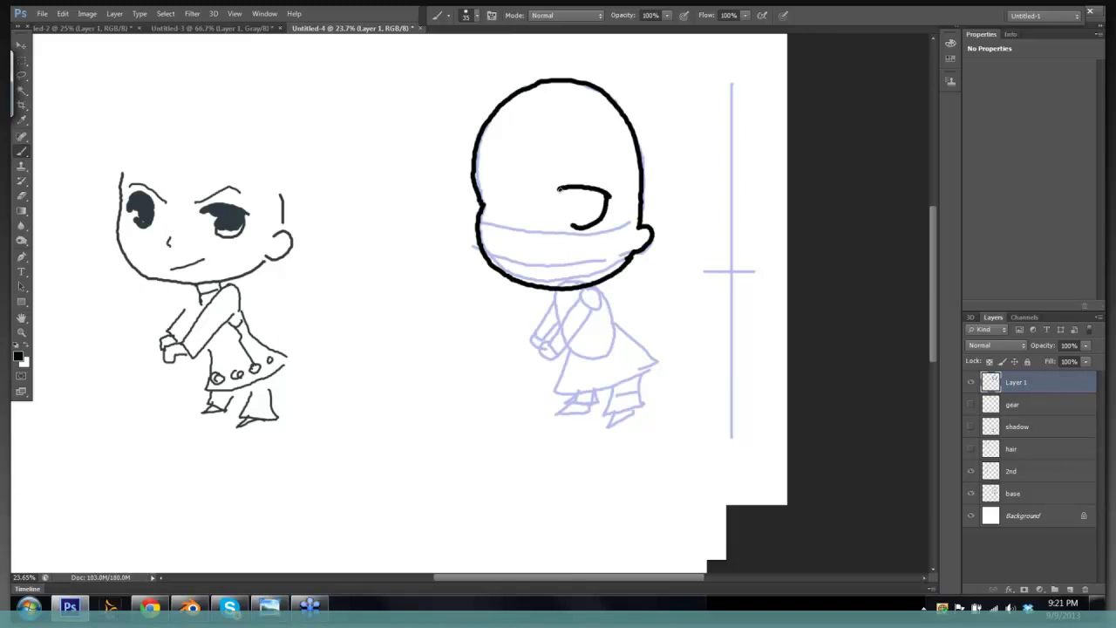
{"action": "key", "text": "ctrl+z"}
{"action": "mouse_move", "coordinate": [609, 196]}
{"action": "left_mouse_down"}
{"action": "mouse_move", "coordinate": [598, 229]}
{"action": "mouse_move", "coordinate": [567, 233]}
{"action": "mouse_move", "coordinate": [558, 220]}
{"action": "left_mouse_up"}
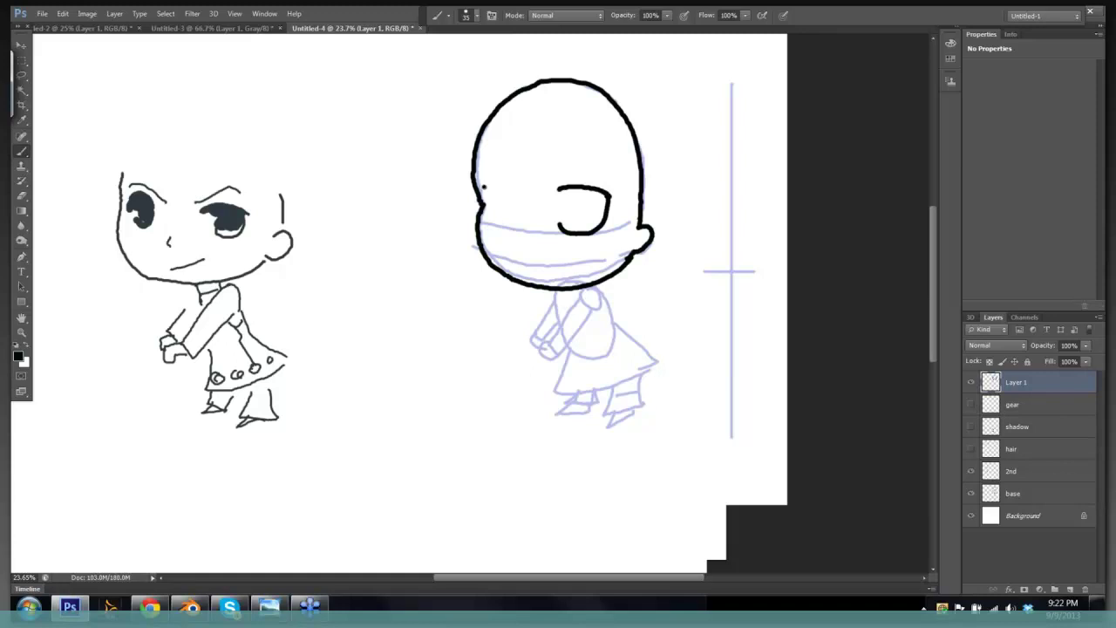
- Outline the other eye at the face's far edge and add bridge strokes between the eyes plus a short line toward the ear
{"action": "left_click_drag", "start_coordinate": [485, 186], "coordinate": [523, 189]}
{"action": "mouse_move", "coordinate": [485, 185]}
{"action": "left_mouse_down"}
{"action": "mouse_move", "coordinate": [489, 223]}
{"action": "mouse_move", "coordinate": [528, 224]}
{"action": "left_mouse_up"}
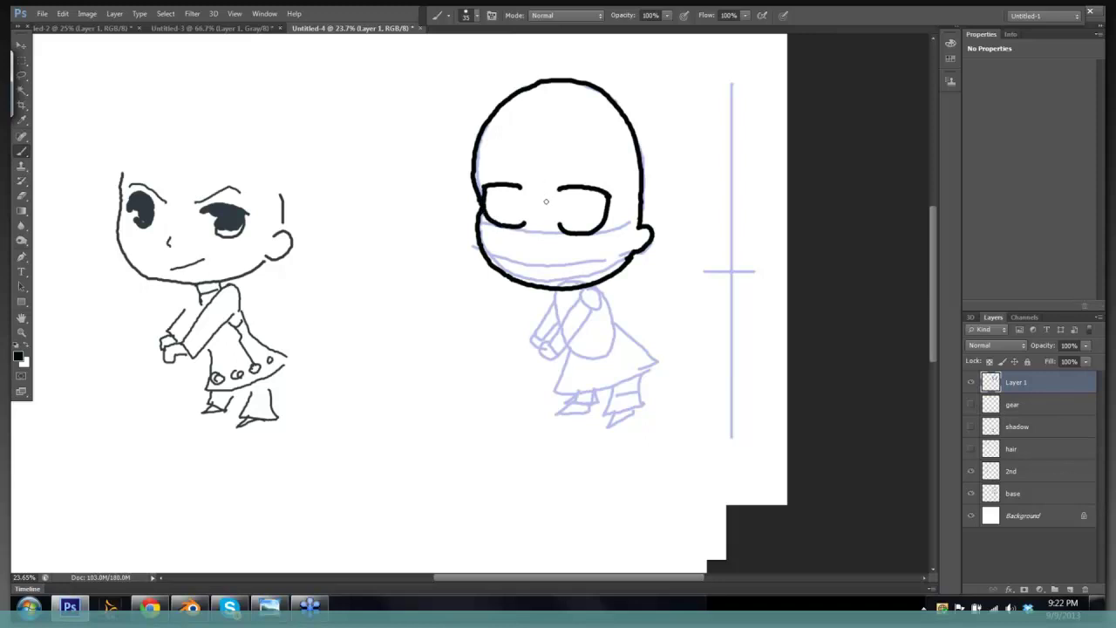
{"action": "mouse_move", "coordinate": [546, 201]}
{"action": "left_mouse_down"}
{"action": "mouse_move", "coordinate": [530, 206]}
{"action": "mouse_move", "coordinate": [557, 189]}
{"action": "mouse_move", "coordinate": [536, 201]}
{"action": "mouse_move", "coordinate": [560, 218]}
{"action": "mouse_move", "coordinate": [635, 194]}
{"action": "left_mouse_up"}
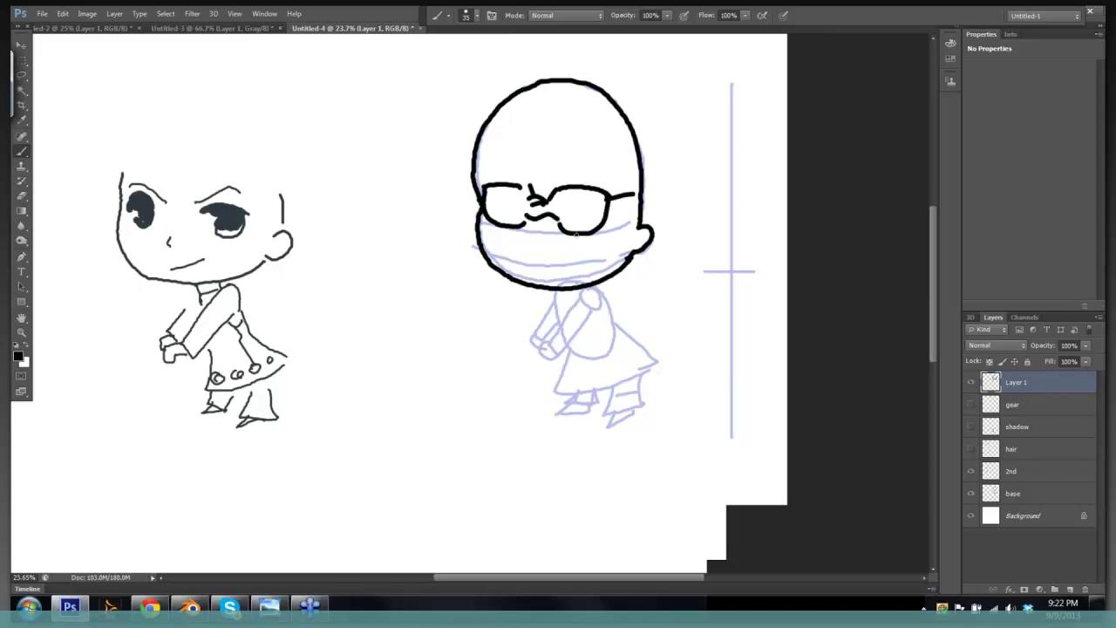
- Undo the bridge strokes between the eyes and the short line toward the ear
{"action": "key", "text": "ctrl+alt+z"}
{"action": "key", "text": "ctrl+alt+z"}
{"action": "key", "text": "ctrl+alt+z"}
{"action": "key", "text": "ctrl+alt+z"}
{"action": "key", "text": "ctrl+alt+z"}
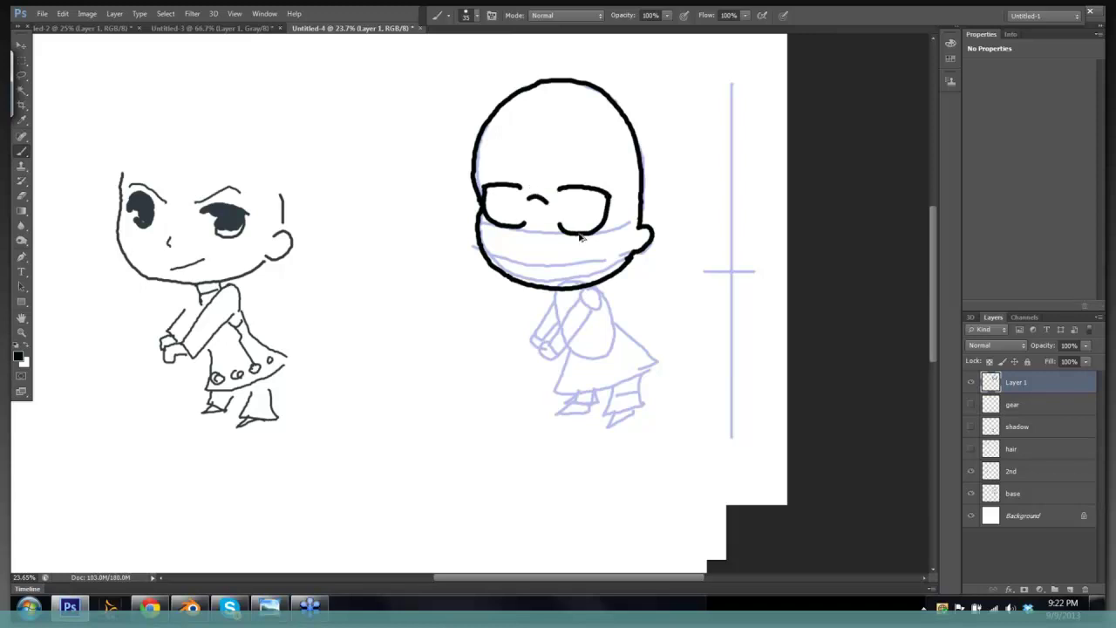
{"action": "key", "text": "ctrl+alt+z"}
- Draw two angled, angry eyebrows above the eyes and a short vertical frown line between them
{"action": "mouse_move", "coordinate": [575, 174]}
{"action": "left_mouse_down"}
{"action": "mouse_move", "coordinate": [592, 156]}
{"action": "mouse_move", "coordinate": [608, 169]}
{"action": "left_mouse_up"}
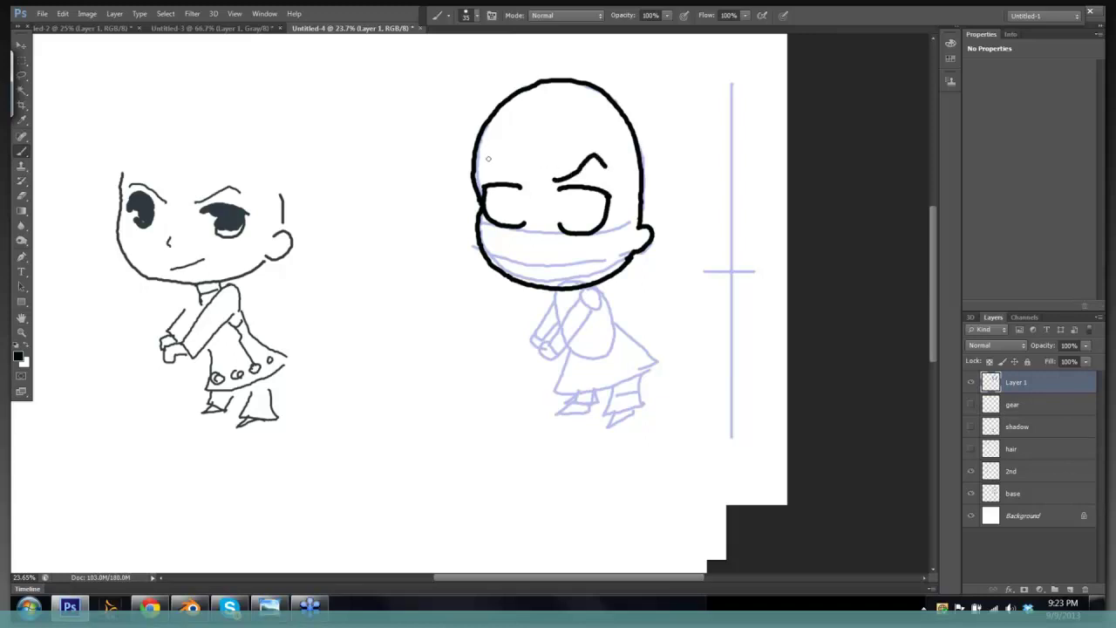
{"action": "left_click_drag", "start_coordinate": [477, 168], "coordinate": [537, 183]}
{"action": "left_click", "coordinate": [537, 167]}
- Outline the irises and fill both eyes solid black with a 60 px brush, leaving a small white spot in the far eye
{"action": "mouse_move", "coordinate": [567, 195]}
{"action": "left_mouse_down"}
{"action": "mouse_move", "coordinate": [571, 223]}
{"action": "mouse_move", "coordinate": [588, 229]}
{"action": "mouse_move", "coordinate": [611, 203]}
{"action": "left_mouse_up"}
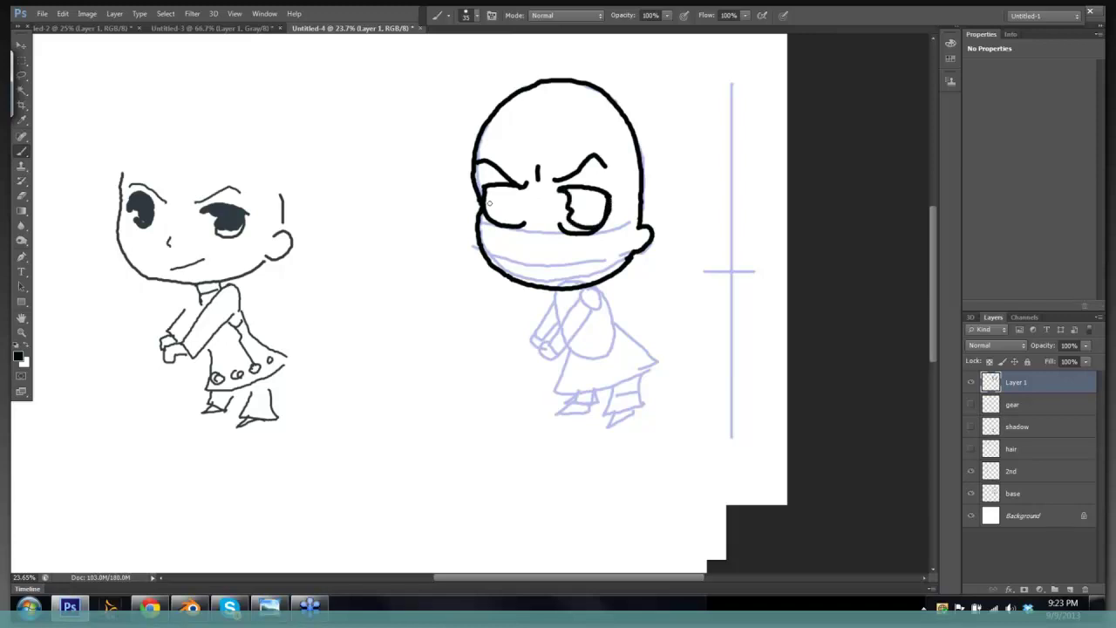
{"action": "mouse_move", "coordinate": [484, 213]}
{"action": "left_mouse_down"}
{"action": "mouse_move", "coordinate": [501, 206]}
{"action": "mouse_move", "coordinate": [497, 219]}
{"action": "mouse_move", "coordinate": [516, 188]}
{"action": "mouse_move", "coordinate": [526, 190]}
{"action": "mouse_move", "coordinate": [521, 224]}
{"action": "mouse_move", "coordinate": [513, 188]}
{"action": "mouse_move", "coordinate": [509, 200]}
{"action": "mouse_move", "coordinate": [497, 188]}
{"action": "mouse_move", "coordinate": [487, 204]}
{"action": "mouse_move", "coordinate": [494, 195]}
{"action": "mouse_move", "coordinate": [506, 209]}
{"action": "mouse_move", "coordinate": [518, 195]}
{"action": "mouse_move", "coordinate": [506, 220]}
{"action": "mouse_move", "coordinate": [516, 201]}
{"action": "mouse_move", "coordinate": [501, 192]}
{"action": "mouse_move", "coordinate": [515, 208]}
{"action": "mouse_move", "coordinate": [503, 220]}
{"action": "left_mouse_up"}
{"action": "key", "text": "bracketright"}
{"action": "key", "text": "bracketright"}
{"action": "key", "text": "bracketright"}
{"action": "key", "text": "bracketright"}
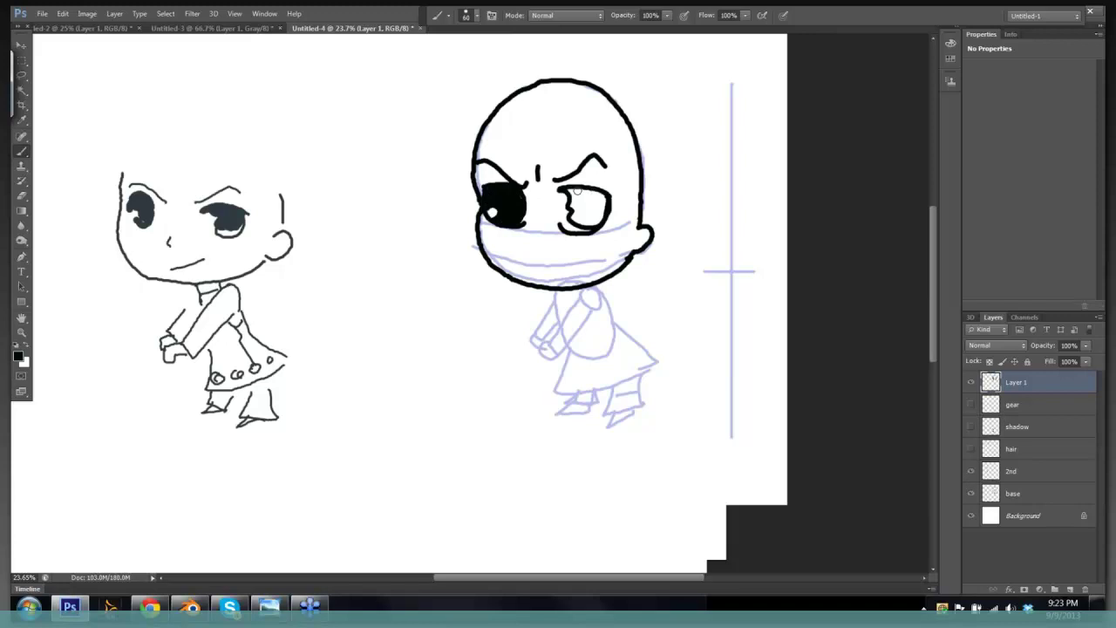
{"action": "mouse_move", "coordinate": [590, 193]}
{"action": "left_mouse_down"}
{"action": "mouse_move", "coordinate": [572, 204]}
{"action": "mouse_move", "coordinate": [588, 222]}
{"action": "mouse_move", "coordinate": [604, 202]}
{"action": "left_mouse_up"}
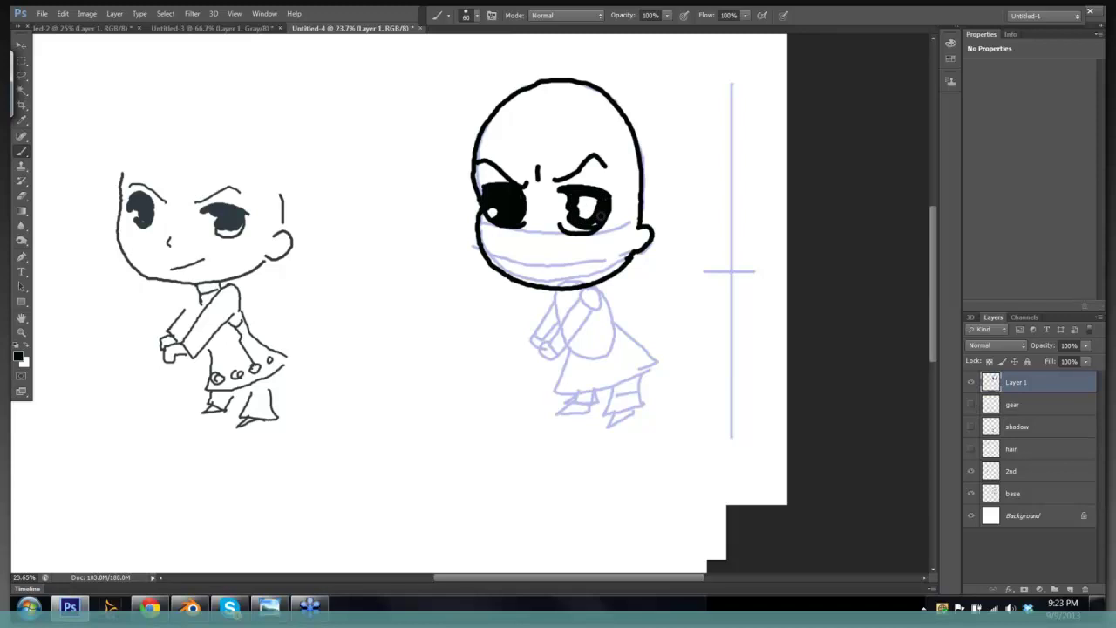
{"action": "mouse_move", "coordinate": [602, 215]}
{"action": "left_mouse_down"}
{"action": "mouse_move", "coordinate": [578, 200]}
{"action": "mouse_move", "coordinate": [592, 228]}
{"action": "mouse_move", "coordinate": [572, 224]}
{"action": "mouse_move", "coordinate": [594, 220]}
{"action": "mouse_move", "coordinate": [606, 195]}
{"action": "mouse_move", "coordinate": [603, 226]}
{"action": "mouse_move", "coordinate": [594, 219]}
{"action": "left_mouse_up"}
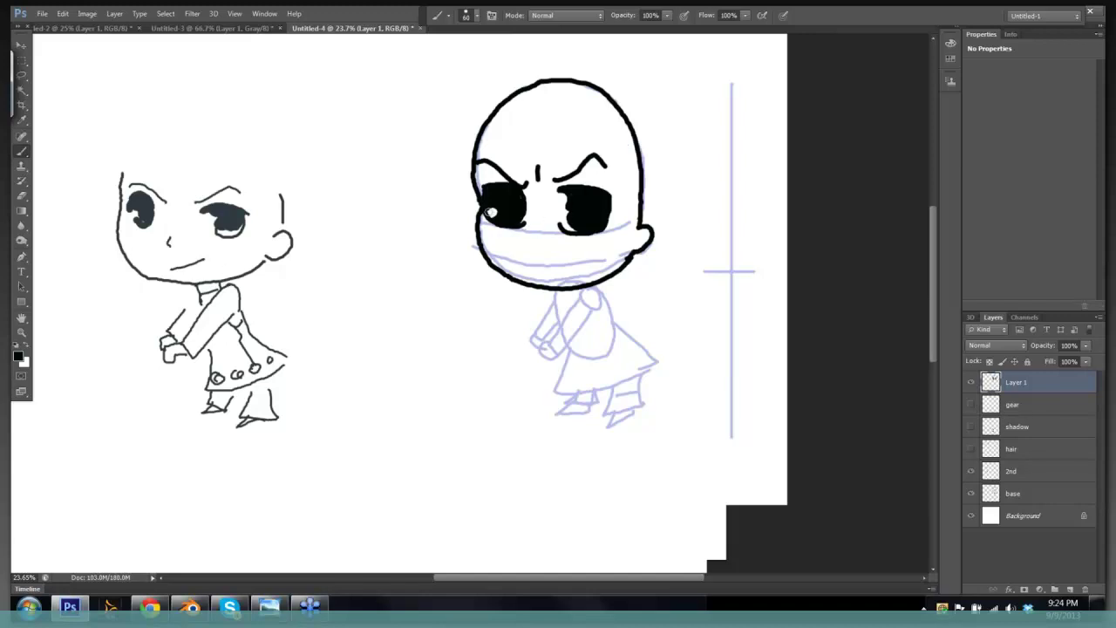
- Erase a large soft highlight in the middle of the eye nearest the ear and add smaller highlights with a reduced eraser
{"action": "key", "text": "e"}
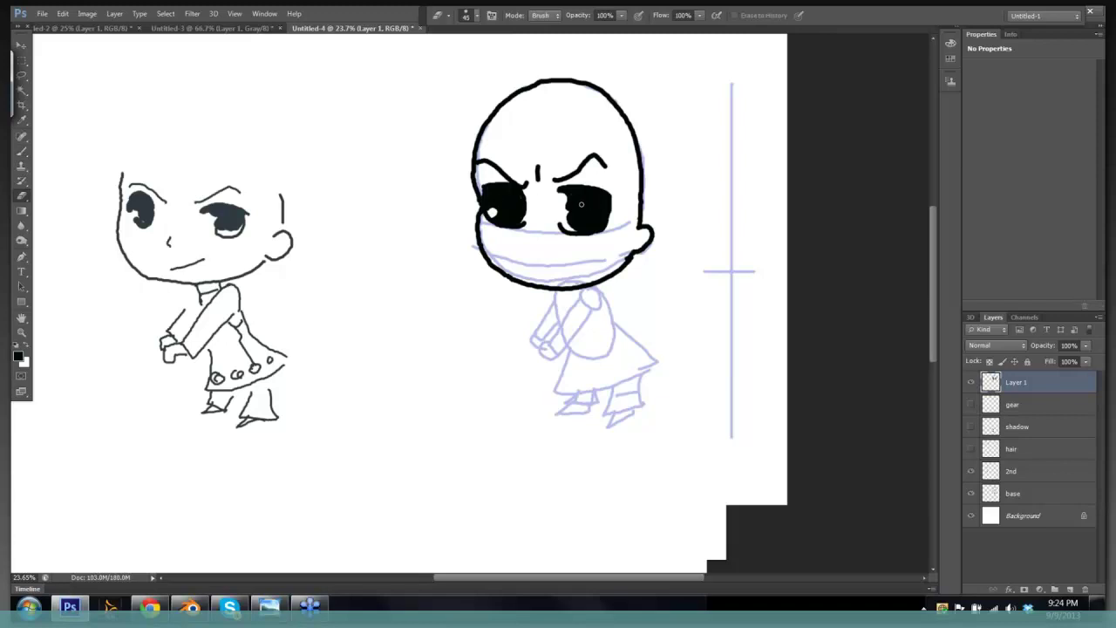
{"action": "key", "text": "bracketright"}
{"action": "key", "text": "bracketright"}
{"action": "key", "text": "bracketright"}
{"action": "key", "text": "bracketright"}
{"action": "key", "text": "bracketright"}
{"action": "key", "text": "bracketright"}
{"action": "key", "text": "bracketright"}
{"action": "left_click", "coordinate": [585, 207]}
{"action": "key", "text": "bracketleft"}
{"action": "key", "text": "bracketleft"}
{"action": "key", "text": "bracketleft"}
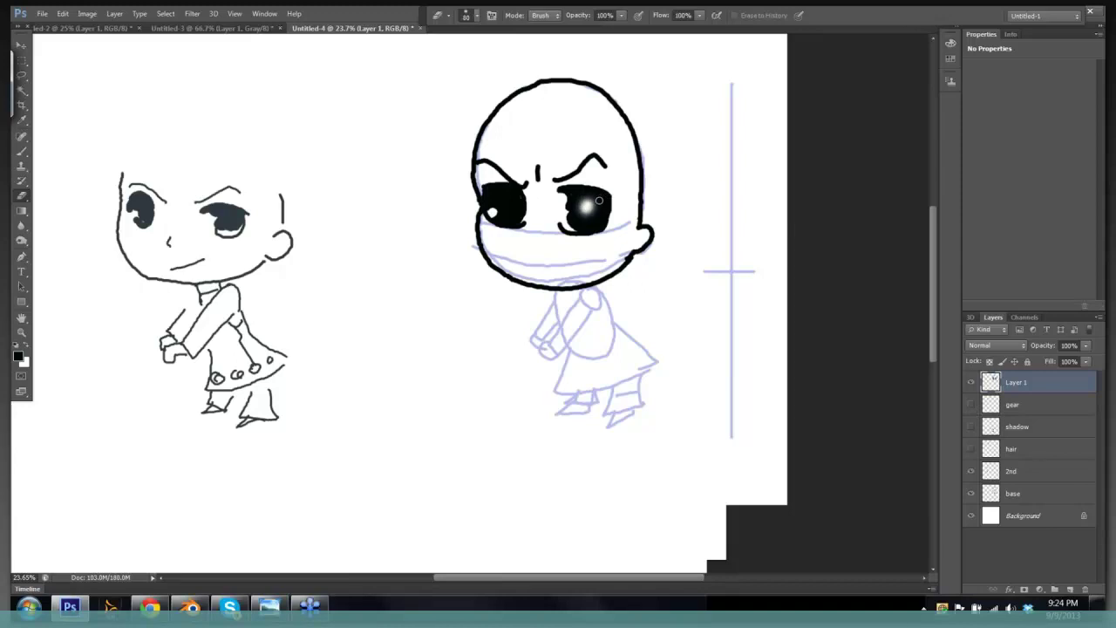
{"action": "key", "text": "bracketleft"}
{"action": "key", "text": "bracketleft"}
{"action": "key", "text": "bracketleft"}
{"action": "left_click_drag", "start_coordinate": [593, 212], "coordinate": [596, 208]}
- Erase a soft glow in the far eye with a larger eraser, plus small sparkle dots around it at 30 px
{"action": "key", "text": "bracketright"}
{"action": "key", "text": "bracketright"}
{"action": "key", "text": "bracketright"}
{"action": "key", "text": "bracketright"}
{"action": "key", "text": "bracketright"}
{"action": "left_click_drag", "start_coordinate": [503, 202], "coordinate": [501, 208]}
{"action": "key", "text": "bracketleft"}
{"action": "key", "text": "bracketleft"}
{"action": "key", "text": "bracketleft"}
{"action": "key", "text": "bracketleft"}
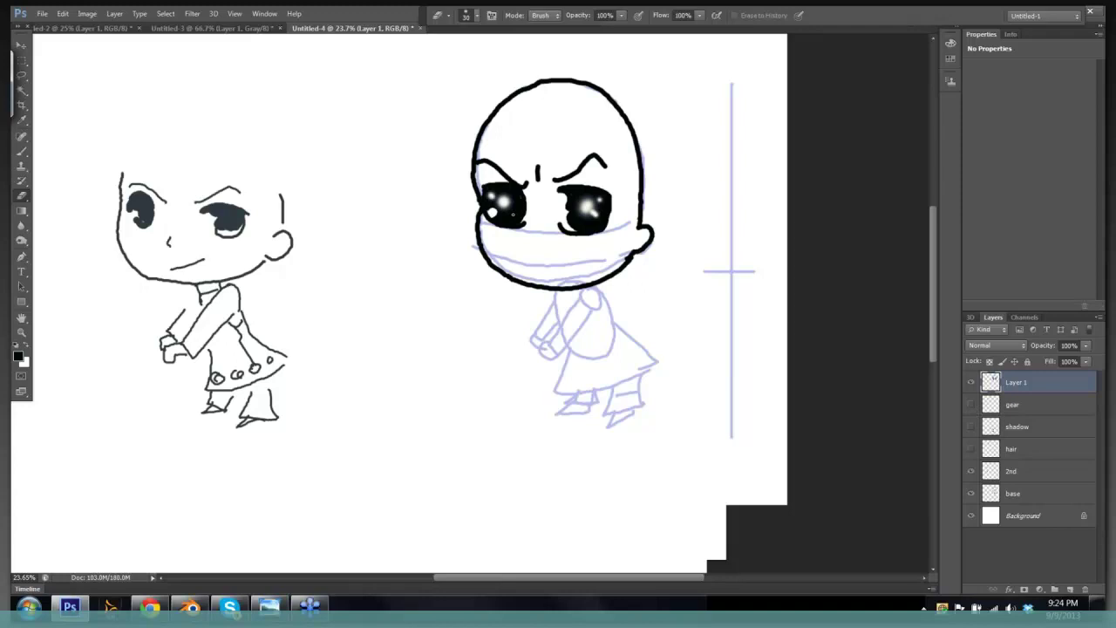
{"action": "left_click", "coordinate": [514, 215]}
{"action": "left_click", "coordinate": [511, 197]}
- Draw a small angular nose and a slanted mouth line on the face with a much thinner brush
{"action": "key", "text": "b"}
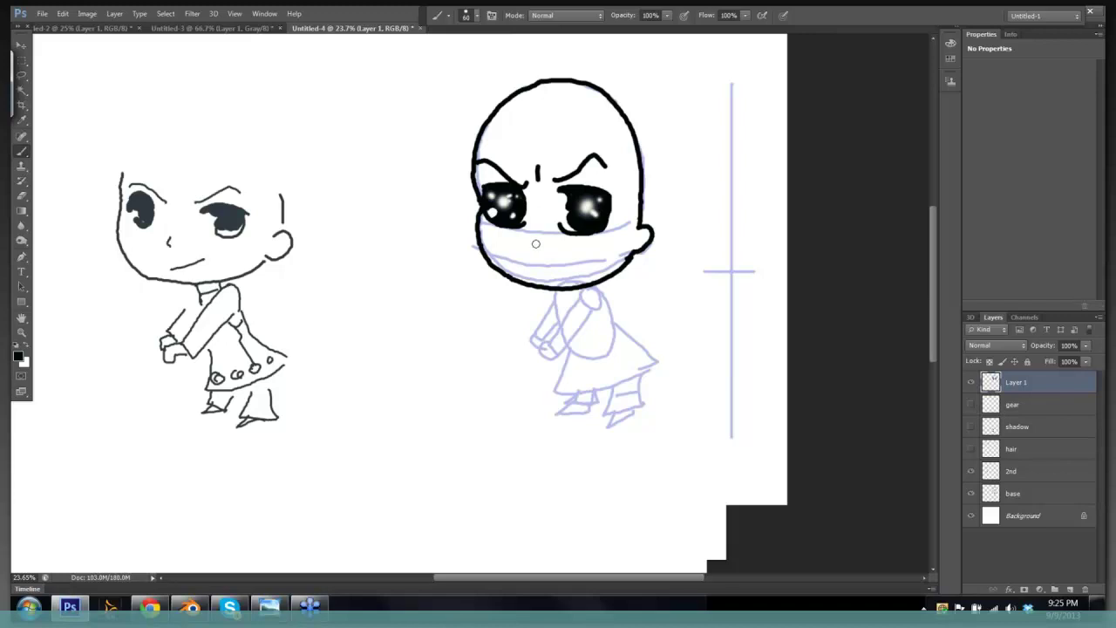
{"action": "left_click_drag", "start_coordinate": [538, 237], "coordinate": [525, 248]}
{"action": "key", "text": "ctrl+z"}
{"action": "key", "text": "bracketleft"}
{"action": "key", "text": "bracketleft"}
{"action": "key", "text": "bracketleft"}
{"action": "key", "text": "bracketleft"}
{"action": "key", "text": "bracketleft"}
{"action": "key", "text": "bracketleft"}
{"action": "key", "text": "bracketleft"}
{"action": "left_click_drag", "start_coordinate": [534, 234], "coordinate": [538, 251]}
{"action": "mouse_move", "coordinate": [533, 273]}
{"action": "left_mouse_down"}
{"action": "mouse_move", "coordinate": [578, 260]}
{"action": "mouse_move", "coordinate": [541, 272]}
{"action": "mouse_move", "coordinate": [570, 271]}
{"action": "left_mouse_up"}
- Add upper and lower eyelashes to both eyes with a 35 px brush
{"action": "key", "text": "bracketright"}
{"action": "key", "text": "bracketright"}
{"action": "key", "text": "bracketright"}
{"action": "left_click_drag", "start_coordinate": [602, 190], "coordinate": [618, 183]}
{"action": "left_click_drag", "start_coordinate": [608, 215], "coordinate": [607, 225]}
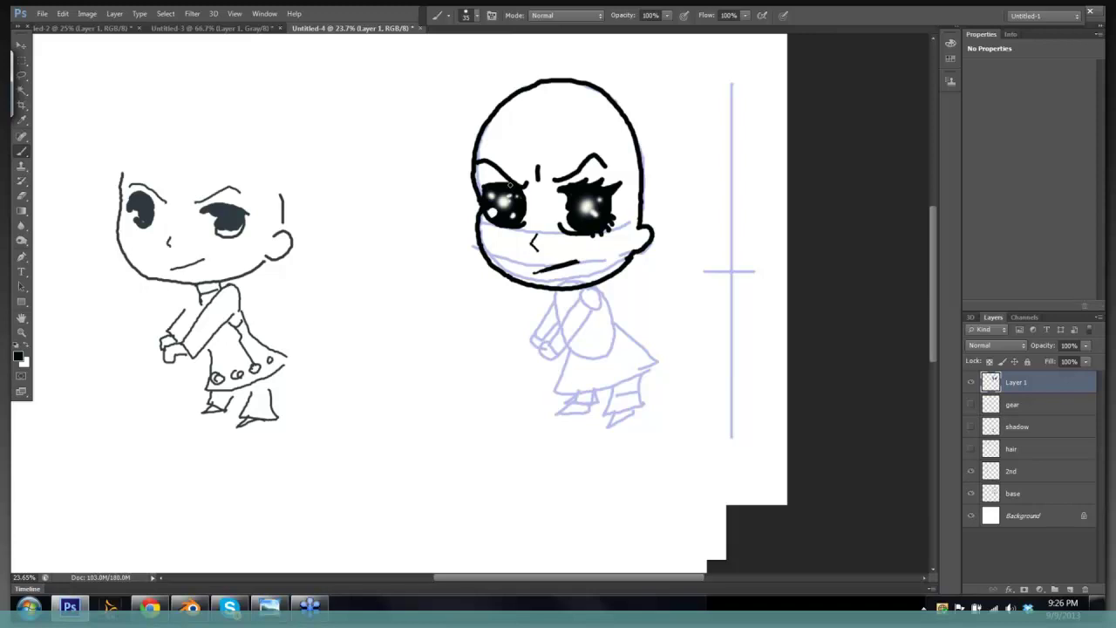
{"action": "mouse_move", "coordinate": [508, 182]}
{"action": "left_mouse_down"}
{"action": "mouse_move", "coordinate": [468, 172]}
{"action": "mouse_move", "coordinate": [494, 226]}
{"action": "left_mouse_up"}
- Trace the oval torso under the head and the near arm running diagonally across it
{"action": "mouse_move", "coordinate": [556, 290]}
{"action": "left_mouse_down"}
{"action": "mouse_move", "coordinate": [554, 331]}
{"action": "mouse_move", "coordinate": [576, 358]}
{"action": "mouse_move", "coordinate": [594, 358]}
{"action": "mouse_move", "coordinate": [617, 329]}
{"action": "mouse_move", "coordinate": [597, 285]}
{"action": "left_mouse_up"}
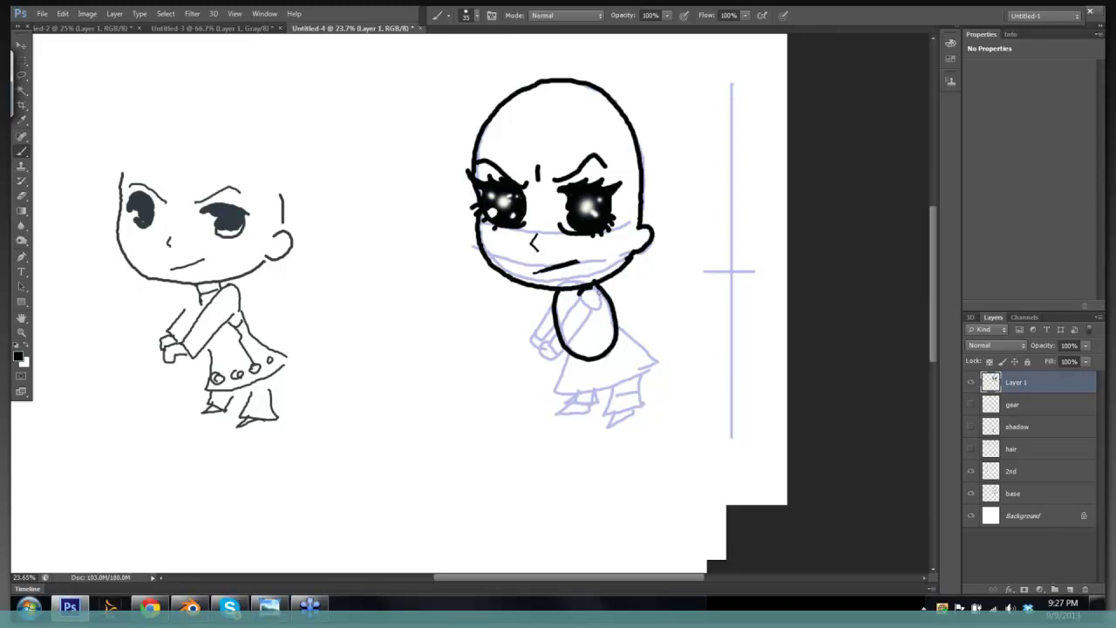
{"action": "left_click_drag", "start_coordinate": [596, 286], "coordinate": [559, 347]}
{"action": "left_click_drag", "start_coordinate": [577, 296], "coordinate": [550, 337]}
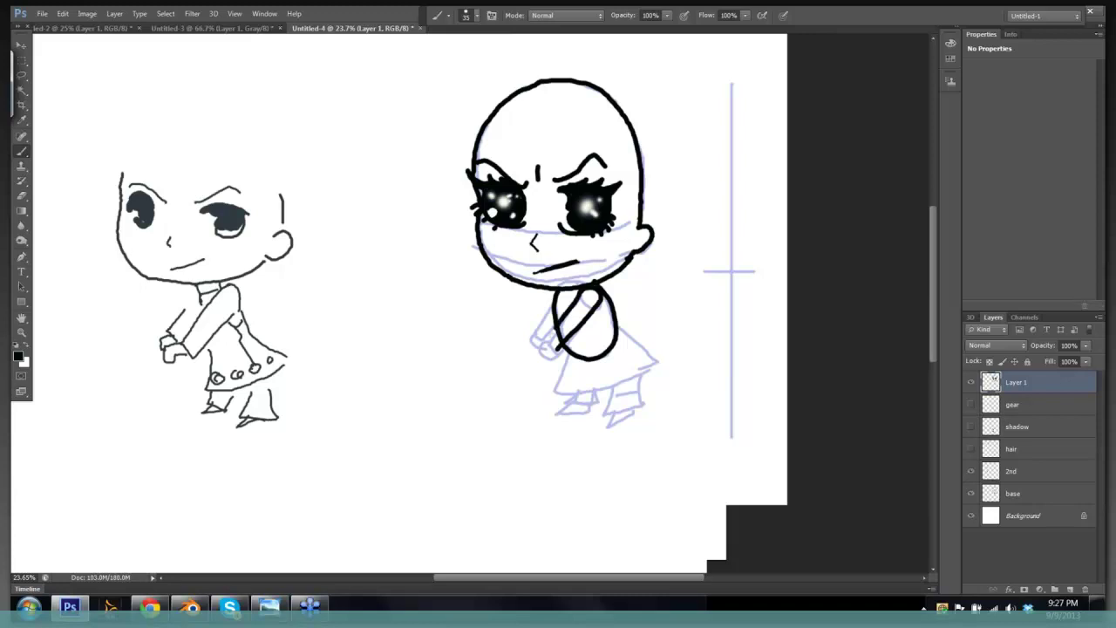
{"action": "key", "text": "e"}
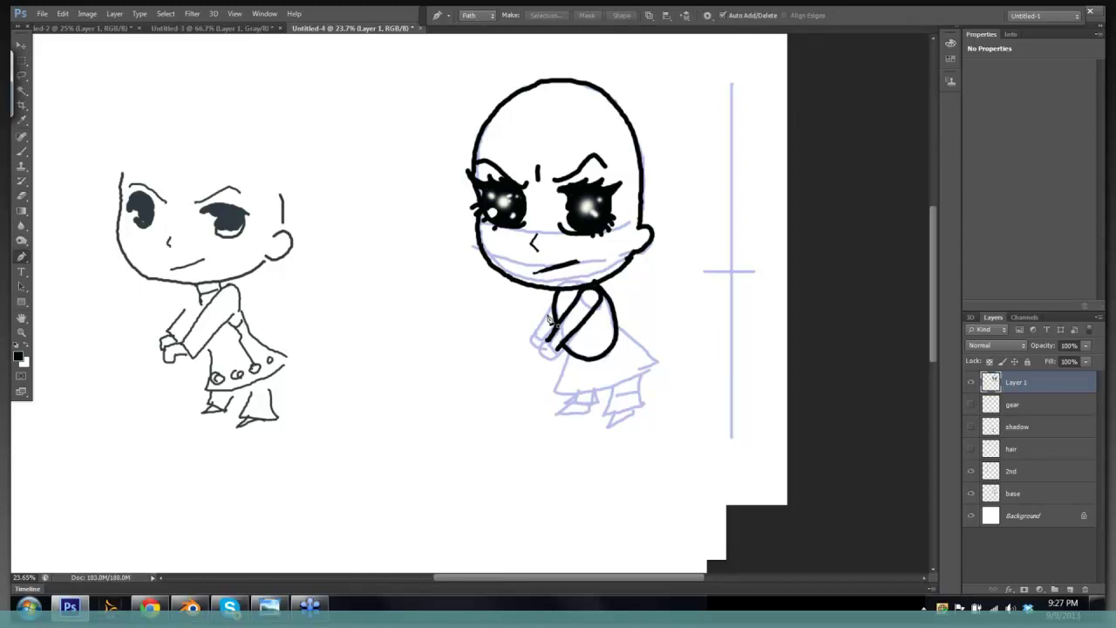
{"action": "key", "text": "b"}
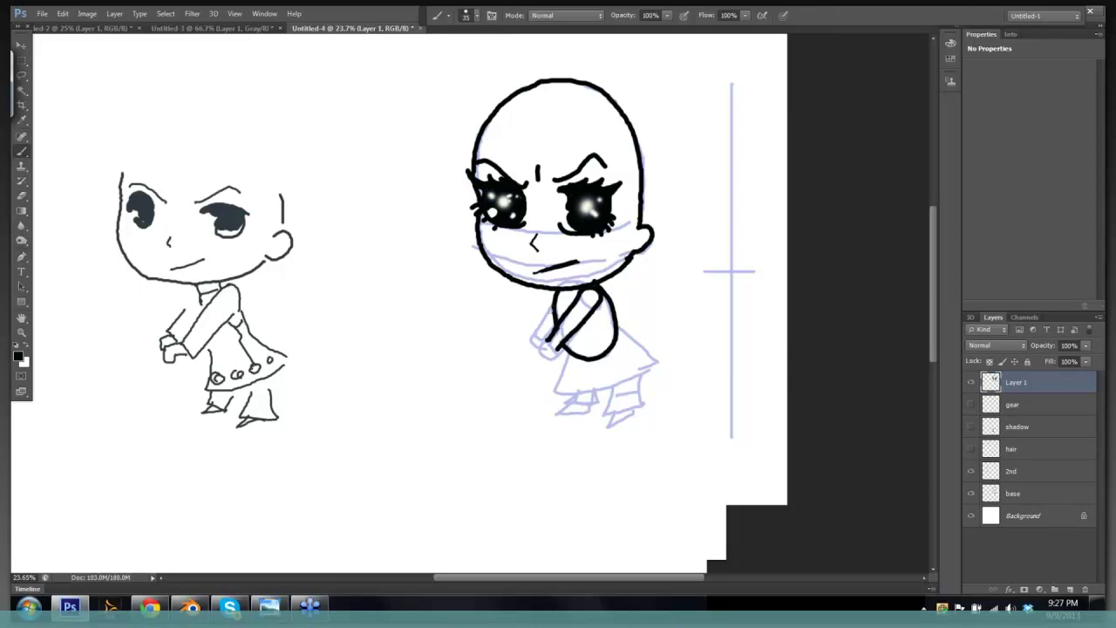
- Try the far arm's lines and a large thumbs-up practice hand between the two figures, then undo the hand
{"action": "mouse_move", "coordinate": [551, 306]}
{"action": "left_mouse_down"}
{"action": "mouse_move", "coordinate": [533, 338]}
{"action": "mouse_move", "coordinate": [546, 345]}
{"action": "left_mouse_up"}
{"action": "mouse_move", "coordinate": [344, 297]}
{"action": "left_mouse_down"}
{"action": "mouse_move", "coordinate": [358, 246]}
{"action": "mouse_move", "coordinate": [378, 271]}
{"action": "mouse_move", "coordinate": [374, 326]}
{"action": "mouse_move", "coordinate": [376, 315]}
{"action": "mouse_move", "coordinate": [392, 327]}
{"action": "mouse_move", "coordinate": [365, 342]}
{"action": "mouse_move", "coordinate": [417, 330]}
{"action": "left_mouse_up"}
{"action": "mouse_move", "coordinate": [350, 341]}
{"action": "left_mouse_down"}
{"action": "mouse_move", "coordinate": [375, 358]}
{"action": "mouse_move", "coordinate": [420, 343]}
{"action": "left_mouse_up"}
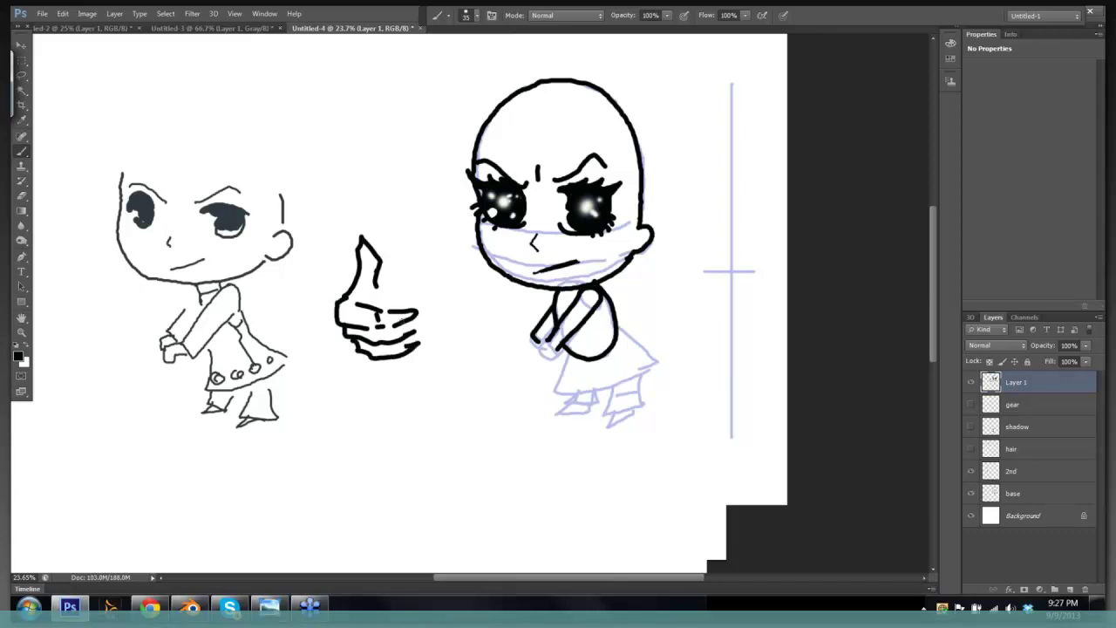
{"action": "mouse_move", "coordinate": [386, 290]}
{"action": "left_mouse_down"}
{"action": "mouse_move", "coordinate": [378, 303]}
{"action": "mouse_move", "coordinate": [392, 292]}
{"action": "mouse_move", "coordinate": [372, 265]}
{"action": "mouse_move", "coordinate": [378, 274]}
{"action": "left_mouse_up"}
{"action": "key", "text": "ctrl+alt+z"}
{"action": "key", "text": "ctrl+alt+z"}
{"action": "key", "text": "ctrl+alt+z"}
{"action": "key", "text": "ctrl+alt+z"}
{"action": "key", "text": "ctrl+alt+z"}
{"action": "key", "text": "ctrl+alt+z"}
{"action": "key", "text": "ctrl+alt+z"}
{"action": "key", "text": "ctrl+alt+z"}
{"action": "key", "text": "ctrl+alt+z"}
{"action": "key", "text": "ctrl+alt+z"}
{"action": "key", "text": "ctrl+alt+z"}
{"action": "key", "text": "ctrl+alt+z"}
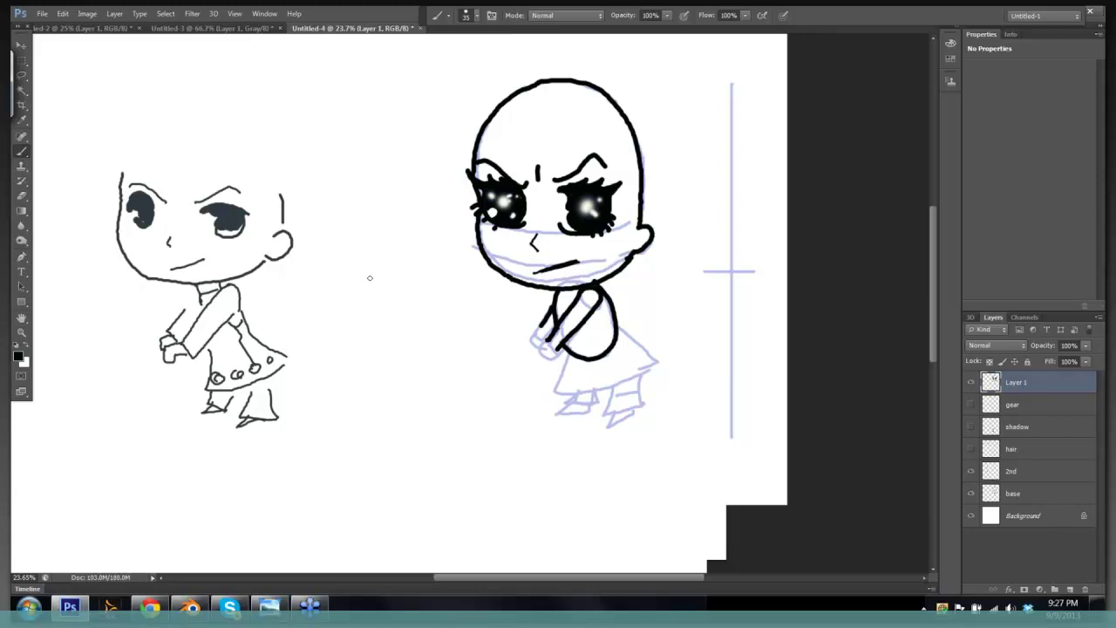
- Sketch a practice fist with curled fingers and a wrist between the two figures, and undo its strokes
{"action": "left_click_drag", "start_coordinate": [370, 260], "coordinate": [381, 254]}
{"action": "key", "text": "ctrl+z"}
{"action": "mouse_move", "coordinate": [408, 252]}
{"action": "left_mouse_down"}
{"action": "mouse_move", "coordinate": [372, 273]}
{"action": "mouse_move", "coordinate": [411, 307]}
{"action": "left_mouse_up"}
{"action": "mouse_move", "coordinate": [407, 253]}
{"action": "left_mouse_down"}
{"action": "mouse_move", "coordinate": [403, 288]}
{"action": "mouse_move", "coordinate": [415, 285]}
{"action": "left_mouse_up"}
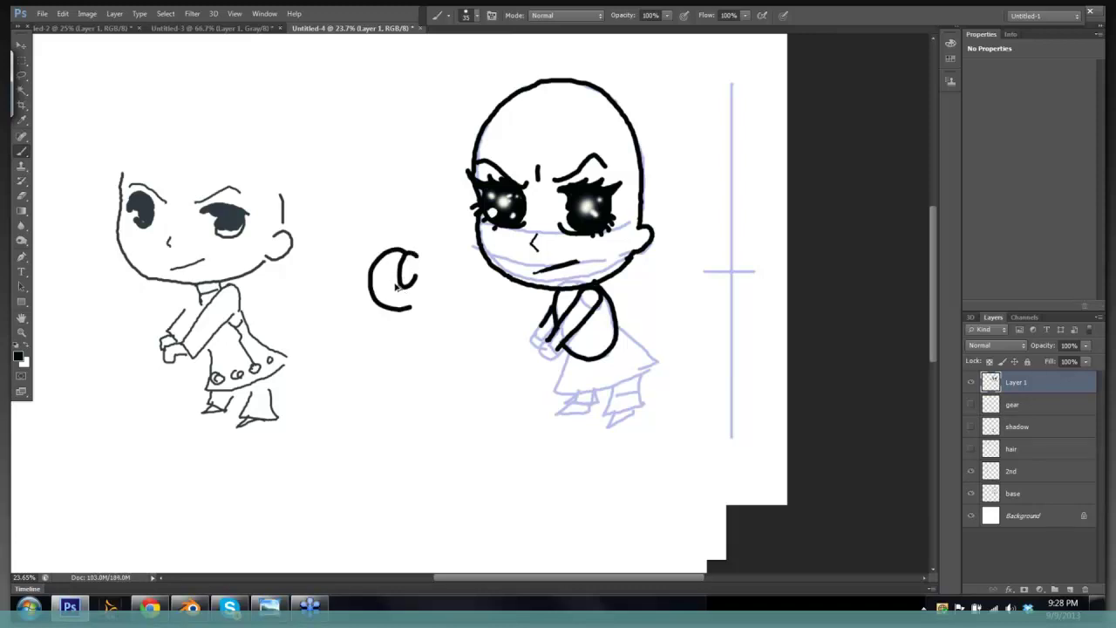
{"action": "key", "text": "ctrl+alt+z"}
{"action": "key", "text": "ctrl+alt+z"}
{"action": "key", "text": "ctrl+alt+z"}
{"action": "key", "text": "ctrl+alt+z"}
{"action": "key", "text": "shift+ctrl+z"}
{"action": "key", "text": "shift+ctrl+z"}
{"action": "key", "text": "shift+ctrl+z"}
{"action": "key", "text": "shift+ctrl+z"}
{"action": "mouse_move", "coordinate": [394, 251]}
{"action": "left_mouse_down"}
{"action": "mouse_move", "coordinate": [361, 267]}
{"action": "mouse_move", "coordinate": [381, 281]}
{"action": "mouse_move", "coordinate": [376, 300]}
{"action": "mouse_move", "coordinate": [390, 267]}
{"action": "mouse_move", "coordinate": [389, 294]}
{"action": "mouse_move", "coordinate": [404, 297]}
{"action": "mouse_move", "coordinate": [422, 263]}
{"action": "mouse_move", "coordinate": [448, 255]}
{"action": "left_mouse_up"}
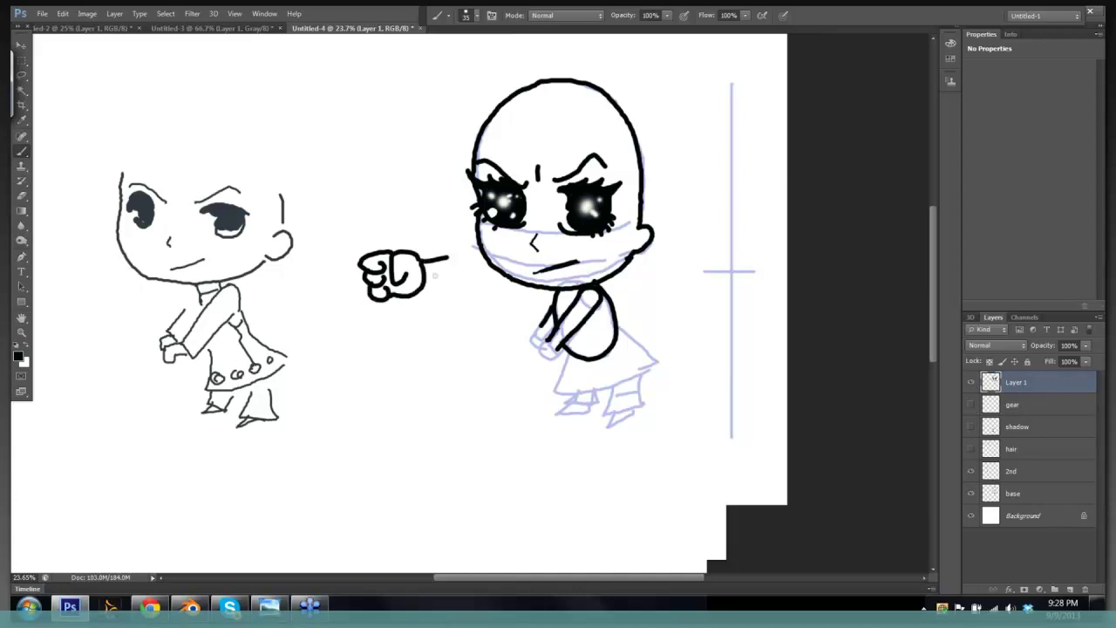
{"action": "mouse_move", "coordinate": [426, 291]}
{"action": "left_mouse_down"}
{"action": "mouse_move", "coordinate": [453, 293]}
{"action": "mouse_move", "coordinate": [426, 286]}
{"action": "left_mouse_up"}
{"action": "key", "text": "ctrl+alt+z"}
{"action": "key", "text": "ctrl+alt+z"}
{"action": "key", "text": "ctrl+alt+z"}
{"action": "key", "text": "ctrl+alt+z"}
{"action": "key", "text": "ctrl+alt+z"}
{"action": "key", "text": "ctrl+alt+z"}
{"action": "key", "text": "ctrl+alt+z"}
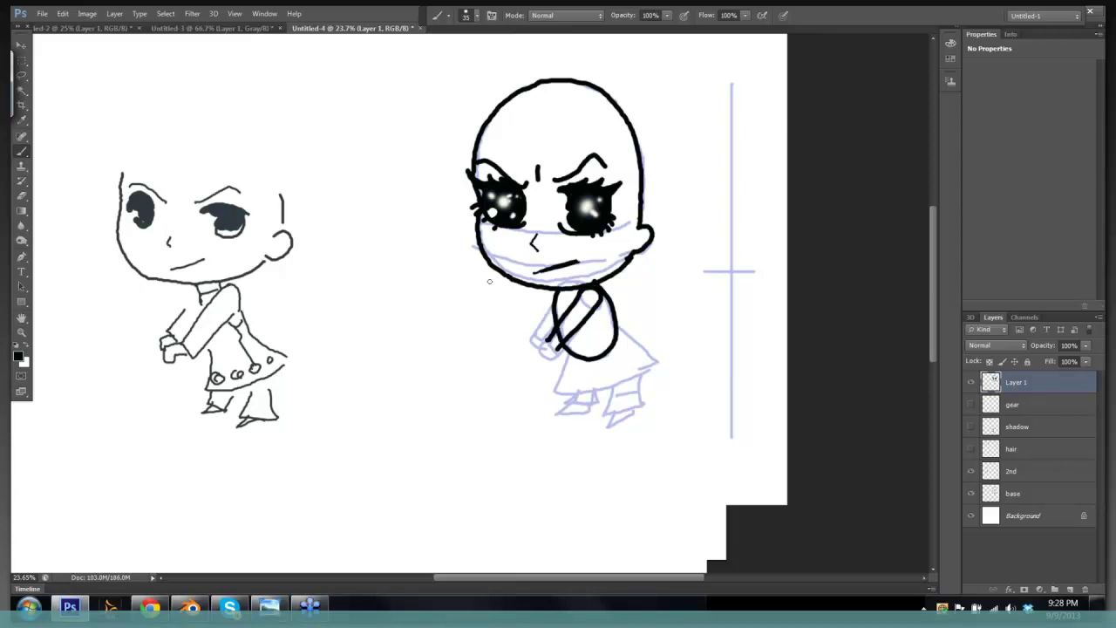
- Draw the far arm's outer line and trace both small rounded hands at the ends of the arms
{"action": "left_click_drag", "start_coordinate": [551, 303], "coordinate": [533, 334]}
{"action": "scroll", "coordinate": [573, 319], "scroll_direction": "up", "scroll_amount": 4}
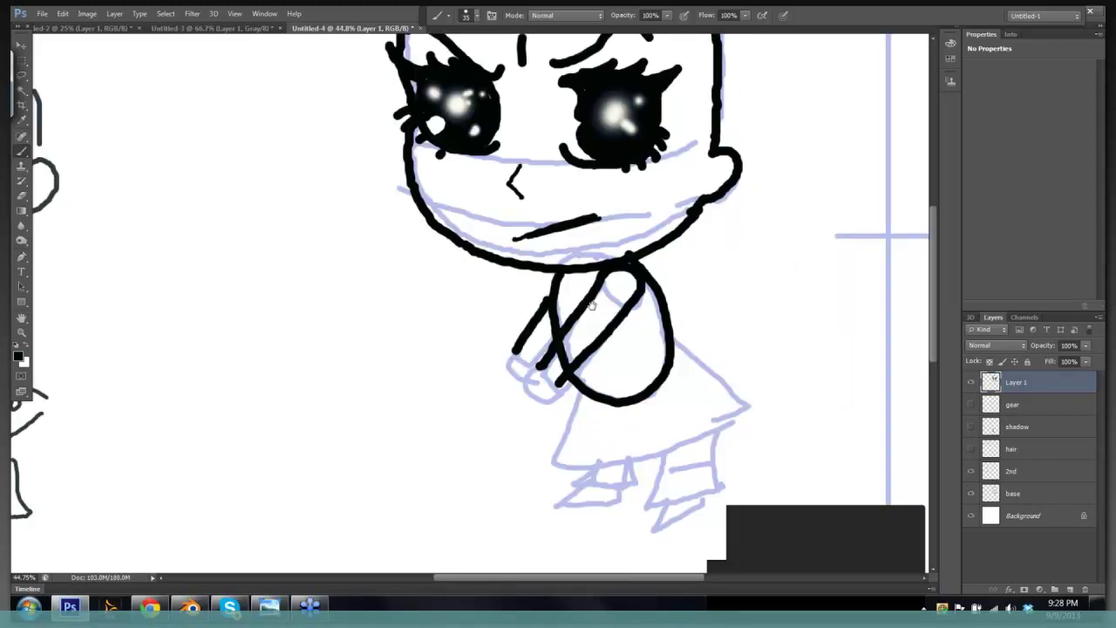
{"action": "left_click_drag", "start_coordinate": [592, 305], "coordinate": [540, 197]}
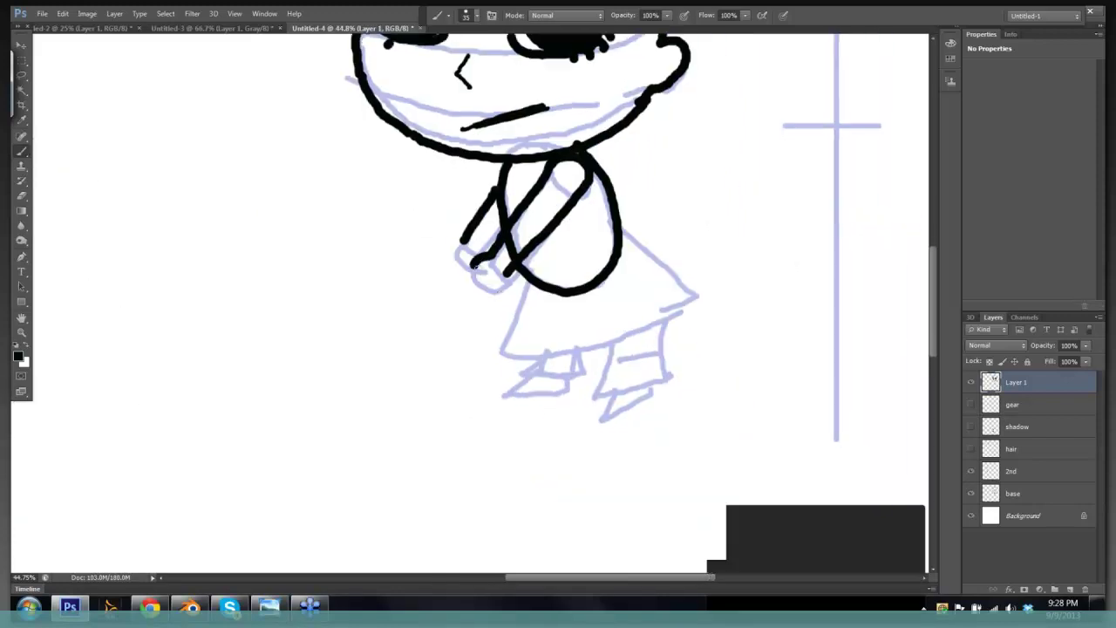
{"action": "mouse_move", "coordinate": [479, 264]}
{"action": "left_mouse_down"}
{"action": "mouse_move", "coordinate": [471, 284]}
{"action": "mouse_move", "coordinate": [508, 277]}
{"action": "left_mouse_up"}
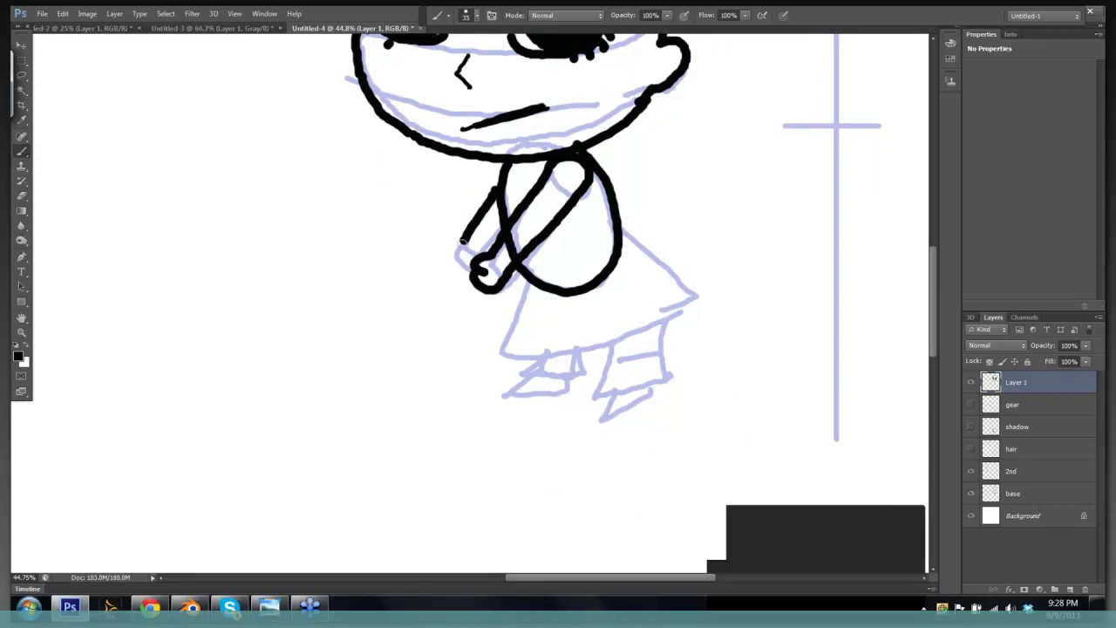
{"action": "mouse_move", "coordinate": [462, 241]}
{"action": "left_mouse_down"}
{"action": "mouse_move", "coordinate": [456, 260]}
{"action": "mouse_move", "coordinate": [473, 272]}
{"action": "left_mouse_up"}
- Erase the parts of the torso outline that cross the arms
{"action": "scroll", "coordinate": [576, 253], "scroll_direction": "down", "scroll_amount": 2}
{"action": "key", "text": "e"}
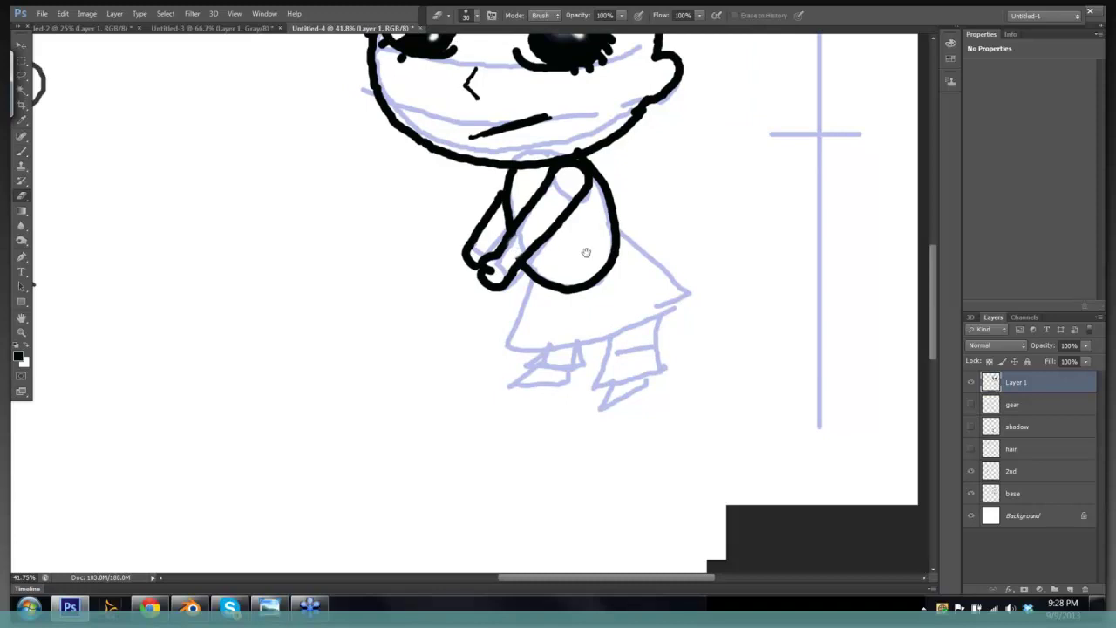
{"action": "scroll", "coordinate": [582, 253], "scroll_direction": "down", "scroll_amount": 5}
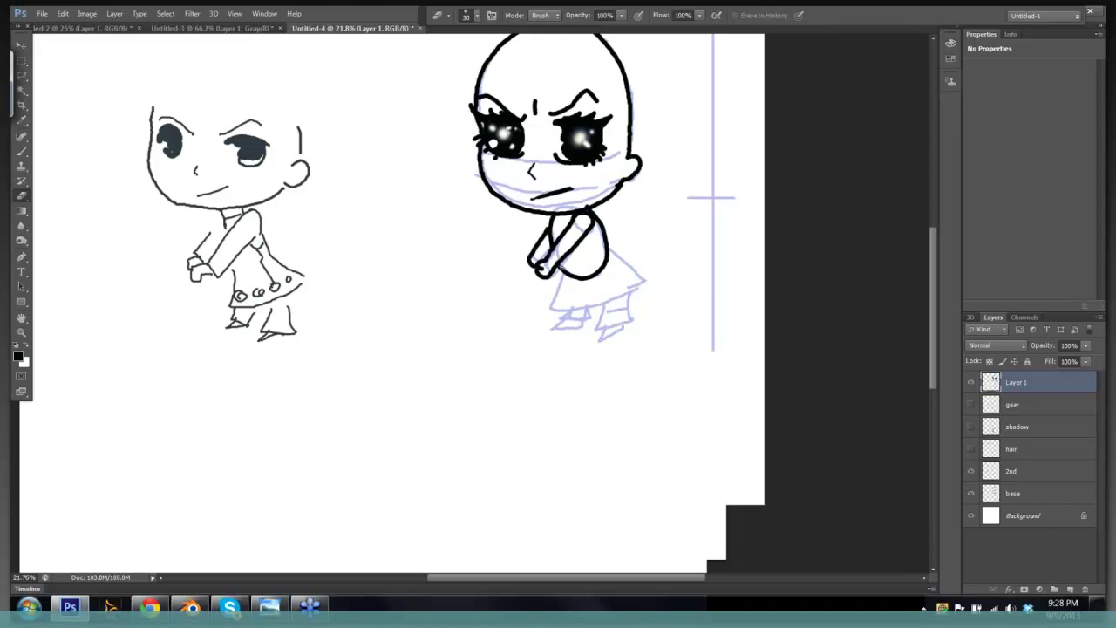
- Trace the flared skirt with the brush, drawing both slanted sides and the hem
{"action": "key", "text": "b"}
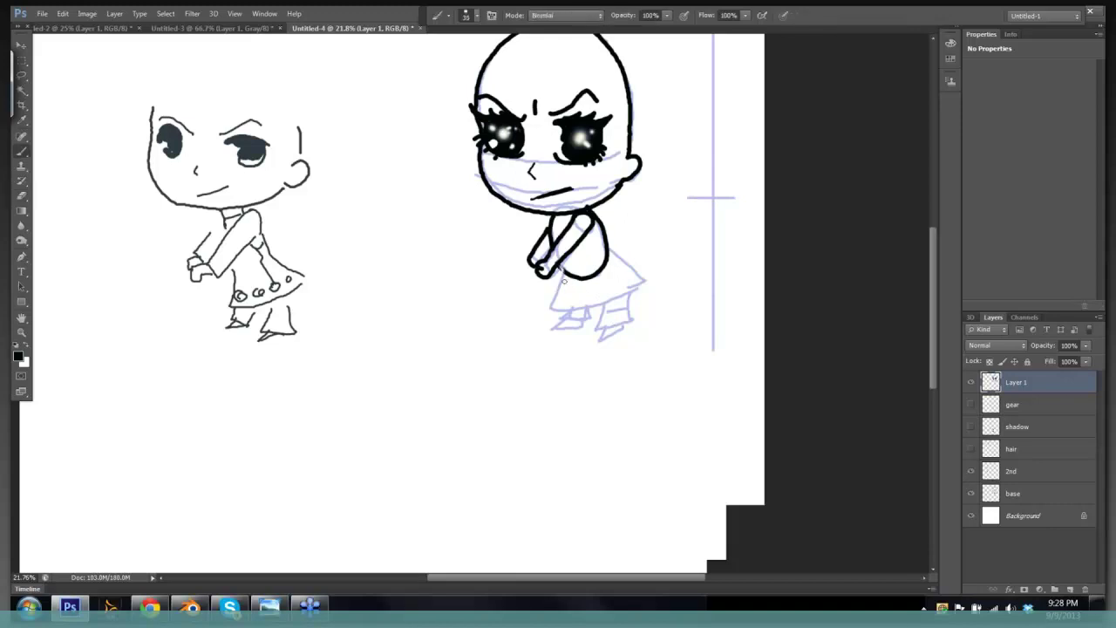
{"action": "left_click_drag", "start_coordinate": [566, 267], "coordinate": [549, 309]}
{"action": "left_click_drag", "start_coordinate": [608, 249], "coordinate": [646, 283]}
{"action": "left_click_drag", "start_coordinate": [549, 309], "coordinate": [649, 284]}
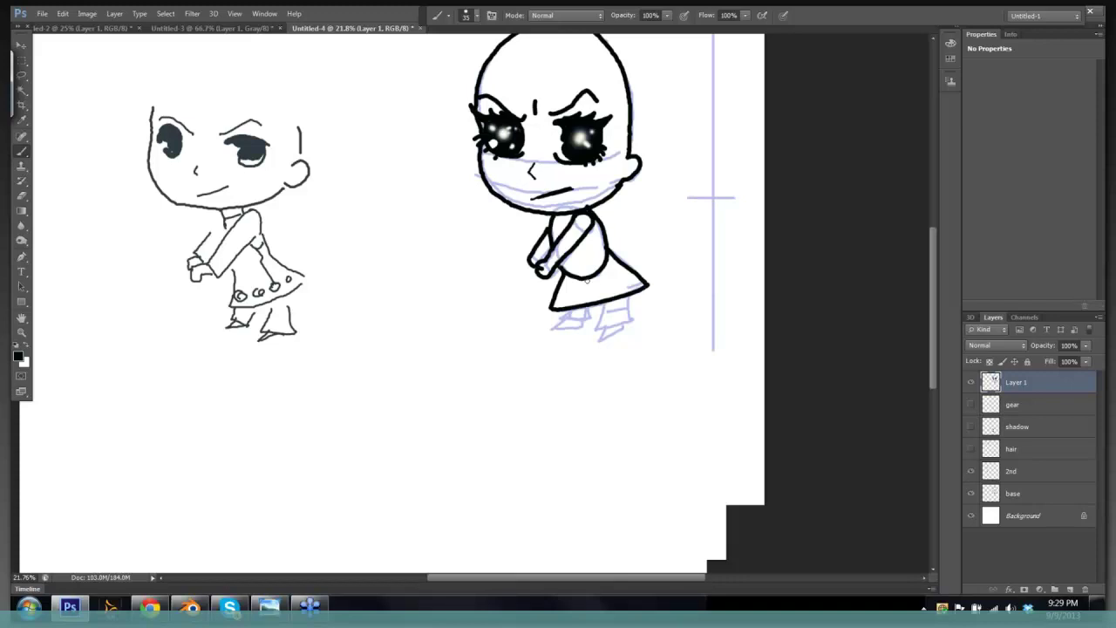
- Erase the lower curve of the torso oval inside the skirt
{"action": "key", "text": "e"}
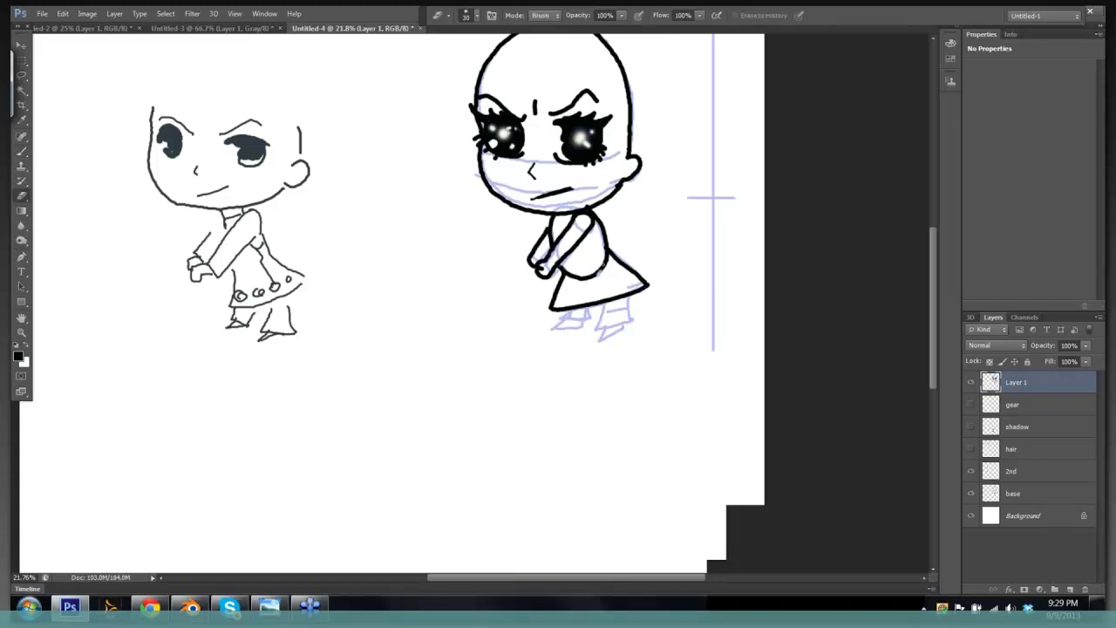
{"action": "left_click_drag", "start_coordinate": [607, 261], "coordinate": [574, 282]}
{"action": "left_click_drag", "start_coordinate": [607, 256], "coordinate": [592, 269]}
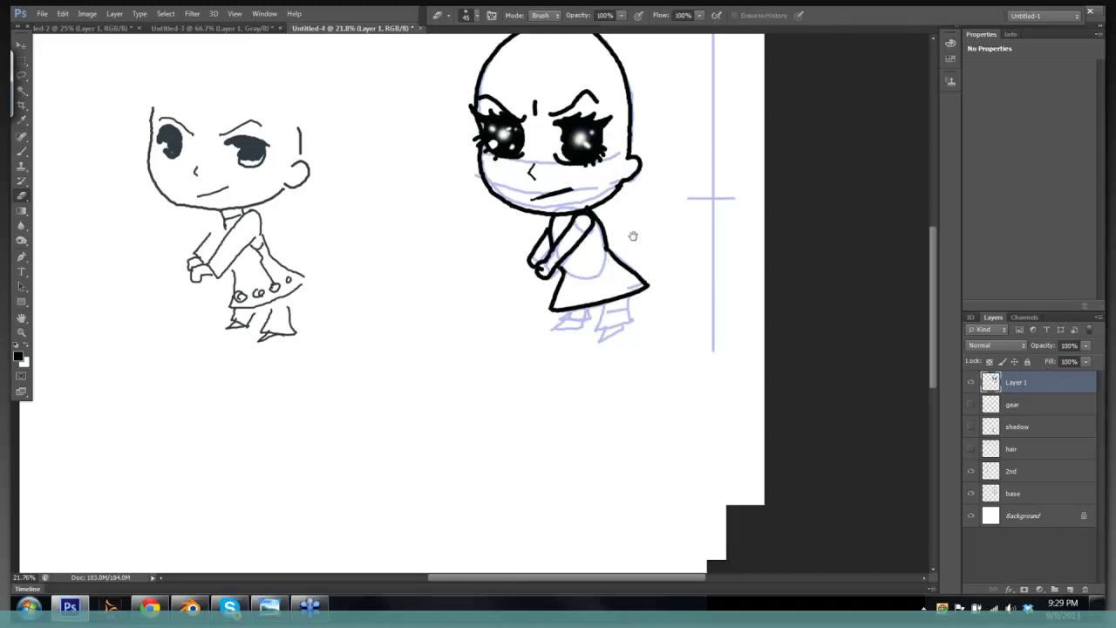
- Show the gear, shadow and hair layers of the reference character, toggling the 2nd layer off and back on
{"action": "left_click_drag", "start_coordinate": [622, 274], "coordinate": [579, 339]}
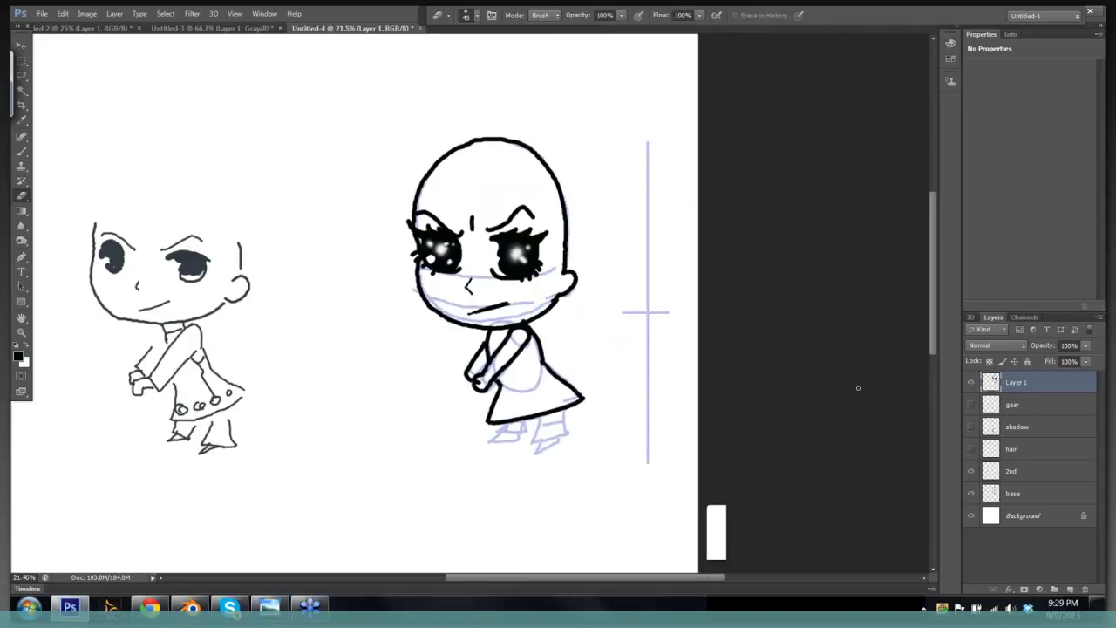
{"action": "left_click", "coordinate": [971, 405]}
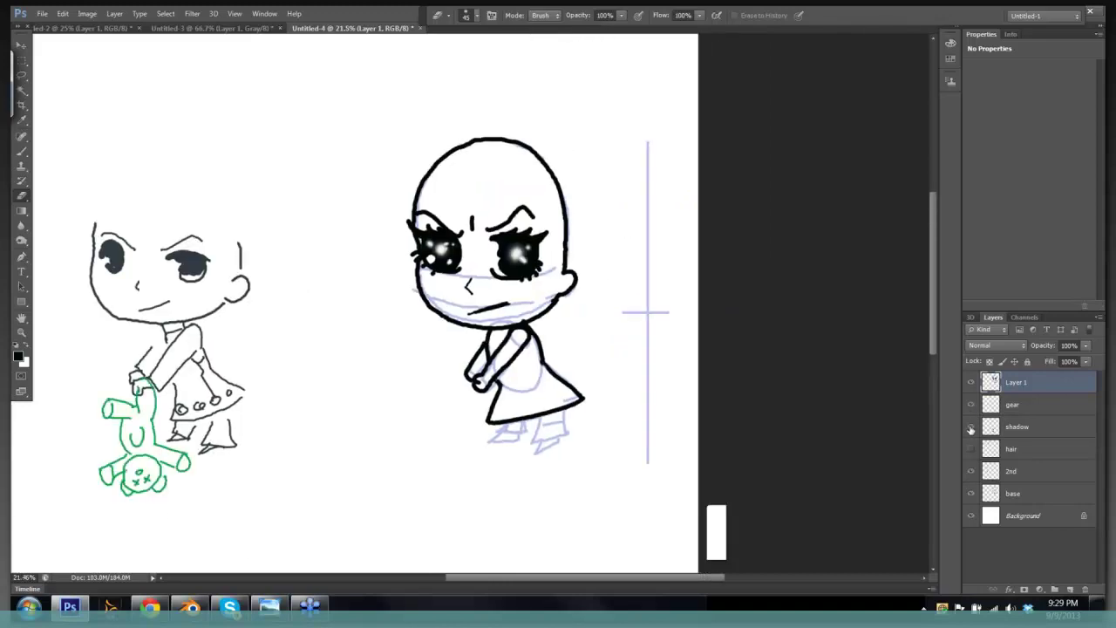
{"action": "left_click", "coordinate": [971, 431]}
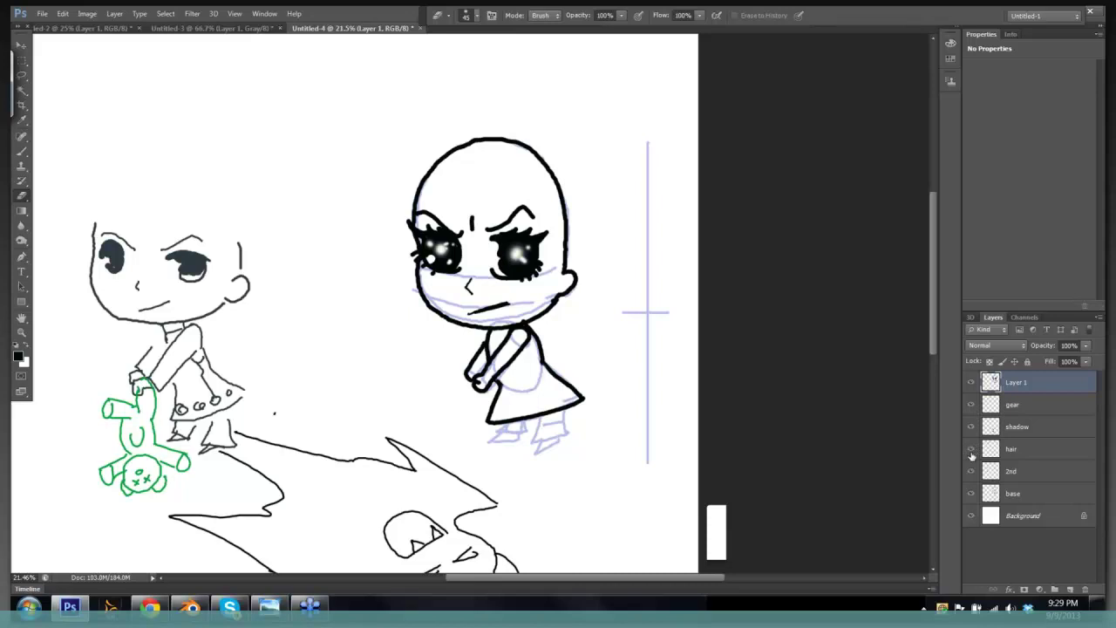
{"action": "left_click", "coordinate": [970, 450]}
{"action": "left_click", "coordinate": [972, 473]}
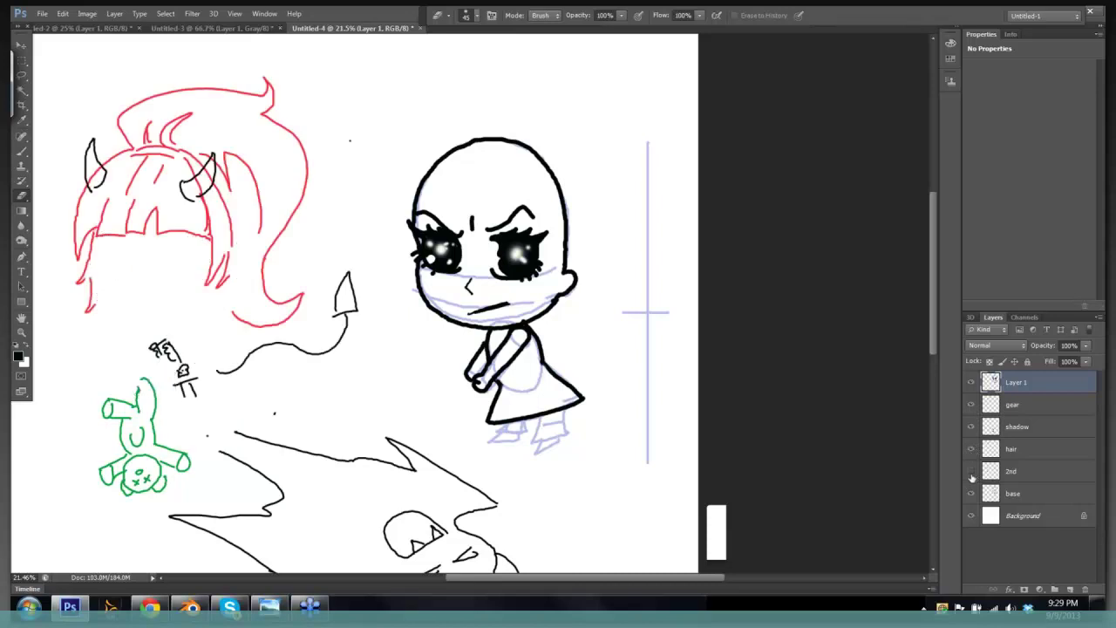
{"action": "left_click", "coordinate": [971, 472]}
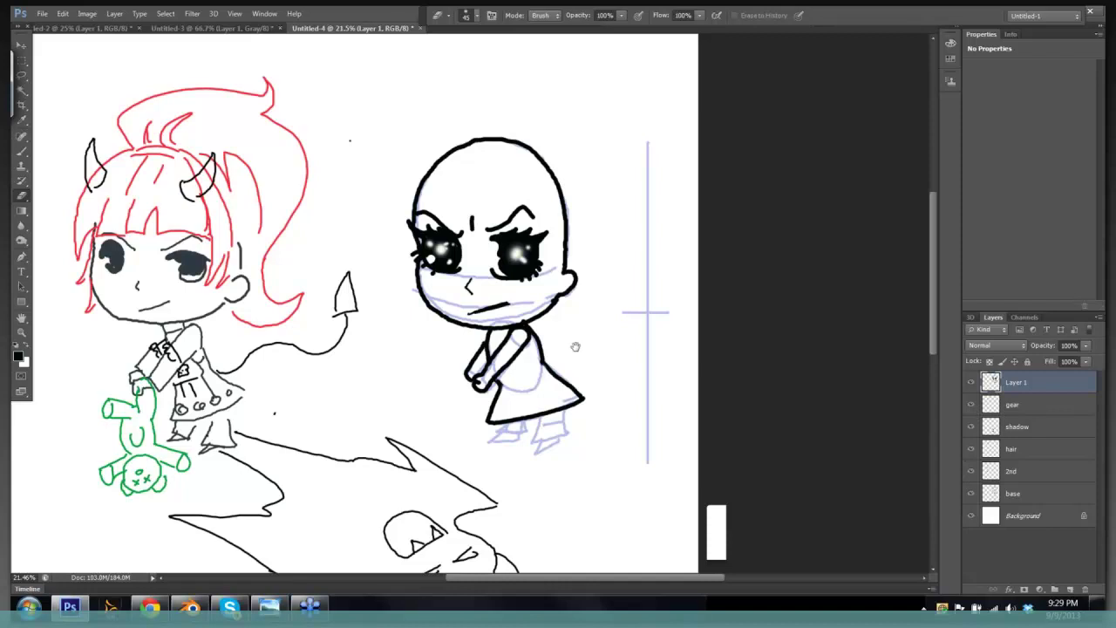
{"action": "left_click_drag", "start_coordinate": [582, 312], "coordinate": [592, 253]}
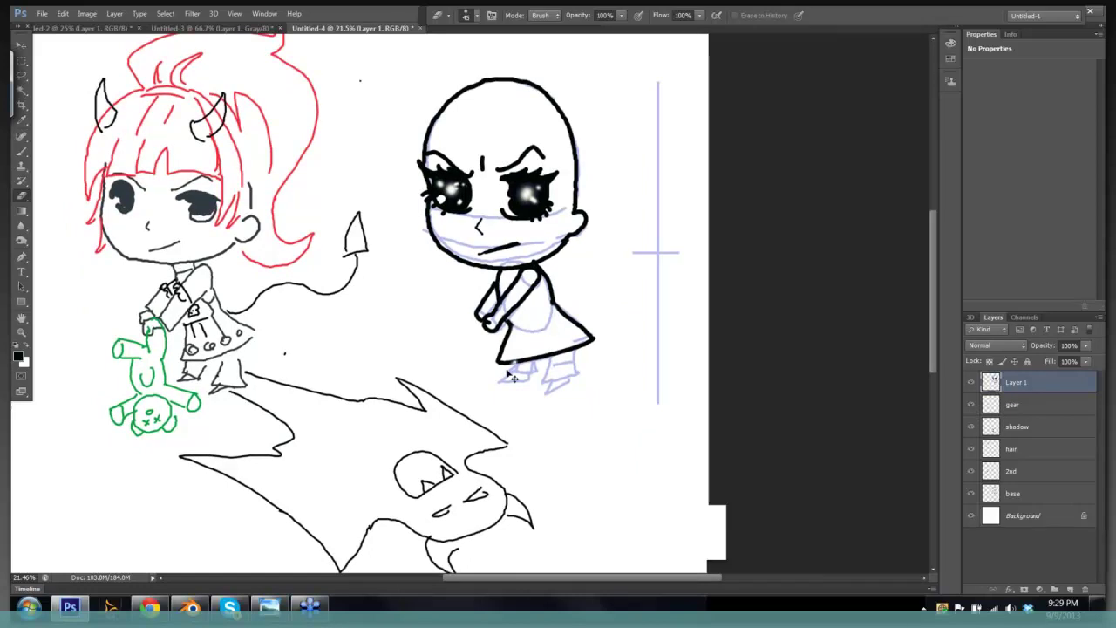
- Trace both legs below the skirt hem with the brush and fill in the pointed black shoes
{"action": "key", "text": "b"}
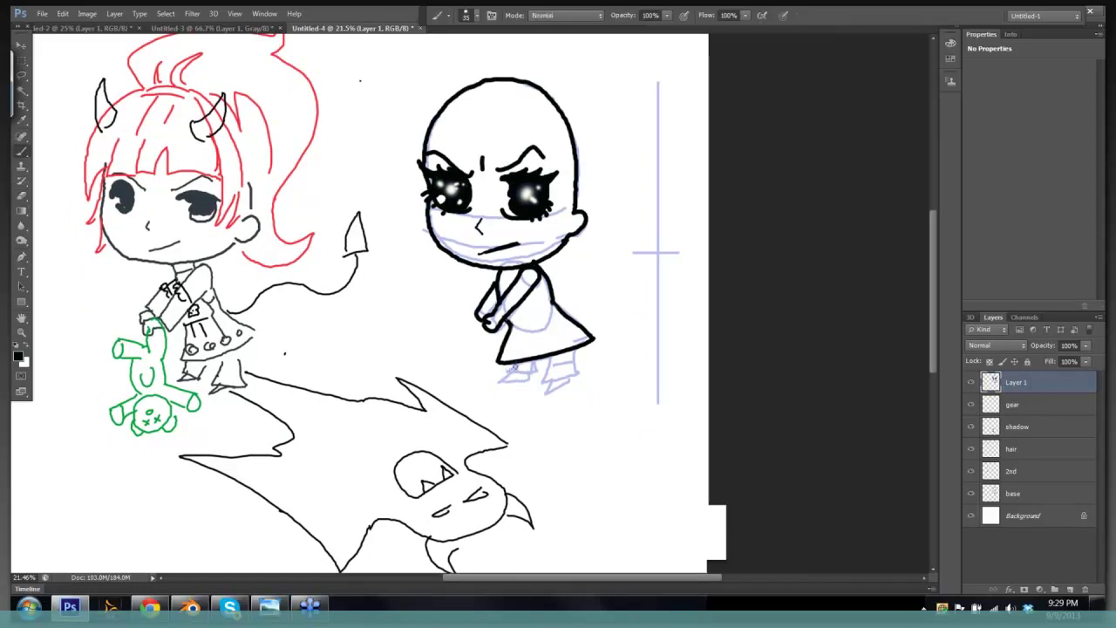
{"action": "mouse_move", "coordinate": [517, 362]}
{"action": "left_mouse_down"}
{"action": "mouse_move", "coordinate": [505, 376]}
{"action": "mouse_move", "coordinate": [550, 367]}
{"action": "mouse_move", "coordinate": [537, 385]}
{"action": "mouse_move", "coordinate": [580, 375]}
{"action": "mouse_move", "coordinate": [548, 396]}
{"action": "mouse_move", "coordinate": [572, 384]}
{"action": "mouse_move", "coordinate": [512, 376]}
{"action": "mouse_move", "coordinate": [528, 383]}
{"action": "mouse_move", "coordinate": [513, 379]}
{"action": "mouse_move", "coordinate": [534, 364]}
{"action": "left_mouse_up"}
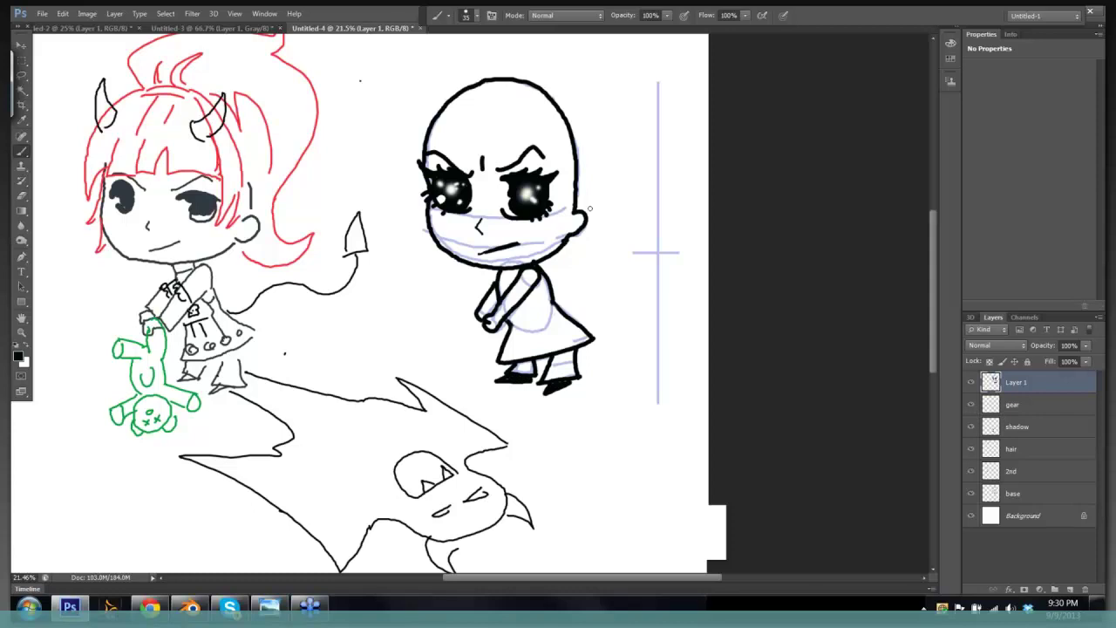
- Try to move the reference character's hair layer content onto the new character's head
{"action": "key", "text": "space"}
{"action": "left_click_drag", "start_coordinate": [616, 207], "coordinate": [598, 236]}
{"action": "left_click", "coordinate": [237, 211], "text": "ctrl"}
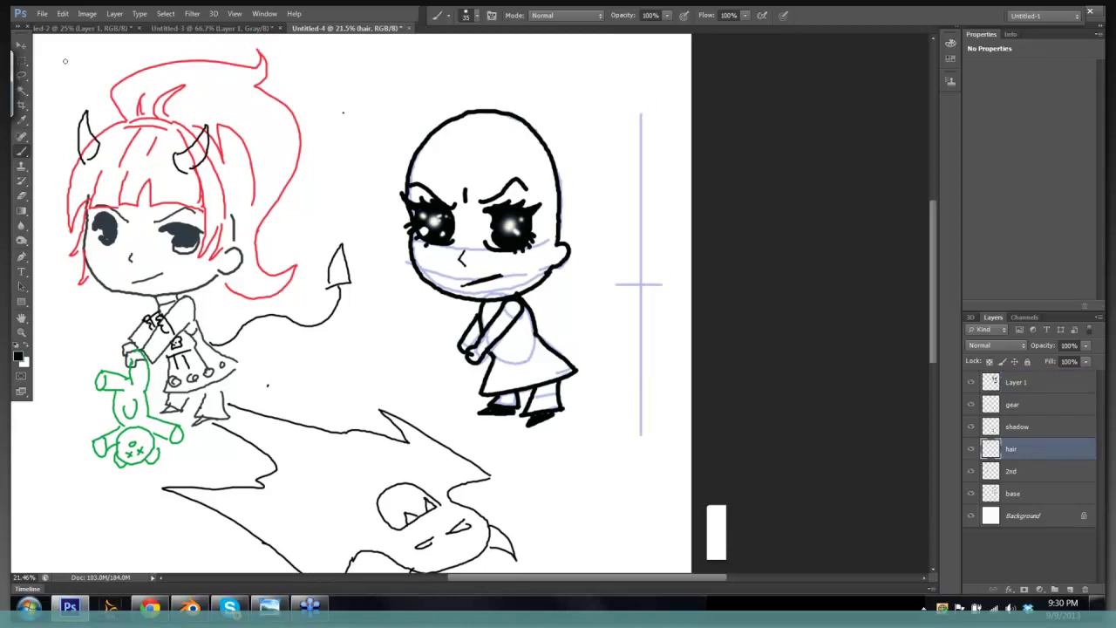
{"action": "key", "text": "v"}
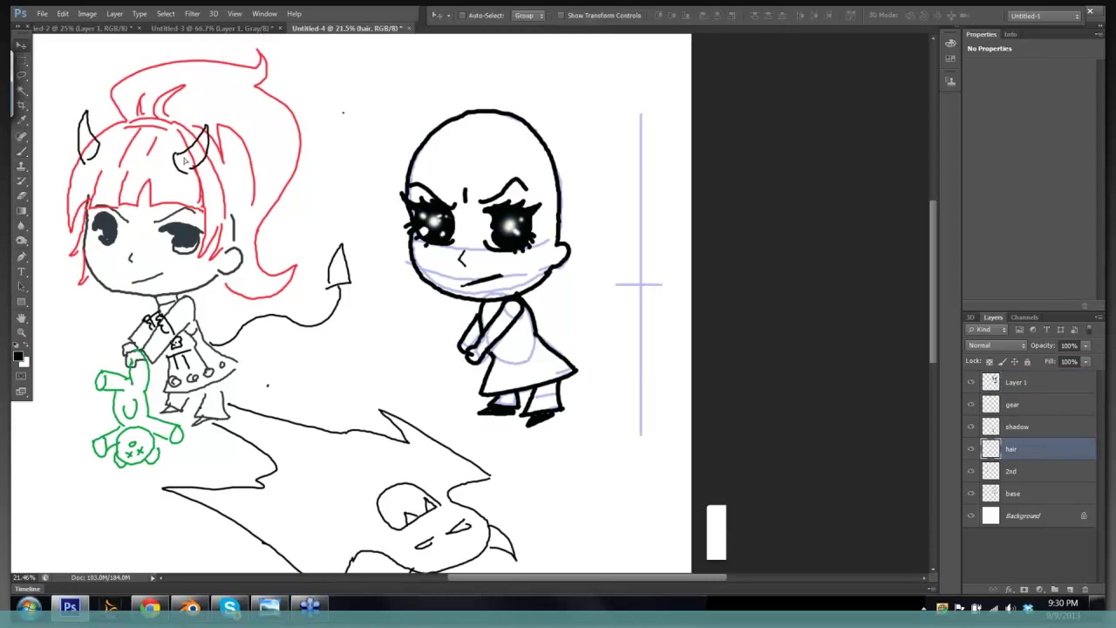
{"action": "left_click_drag", "start_coordinate": [185, 160], "coordinate": [492, 131]}
{"action": "key", "text": "ctrl+z"}
{"action": "key", "text": "p"}
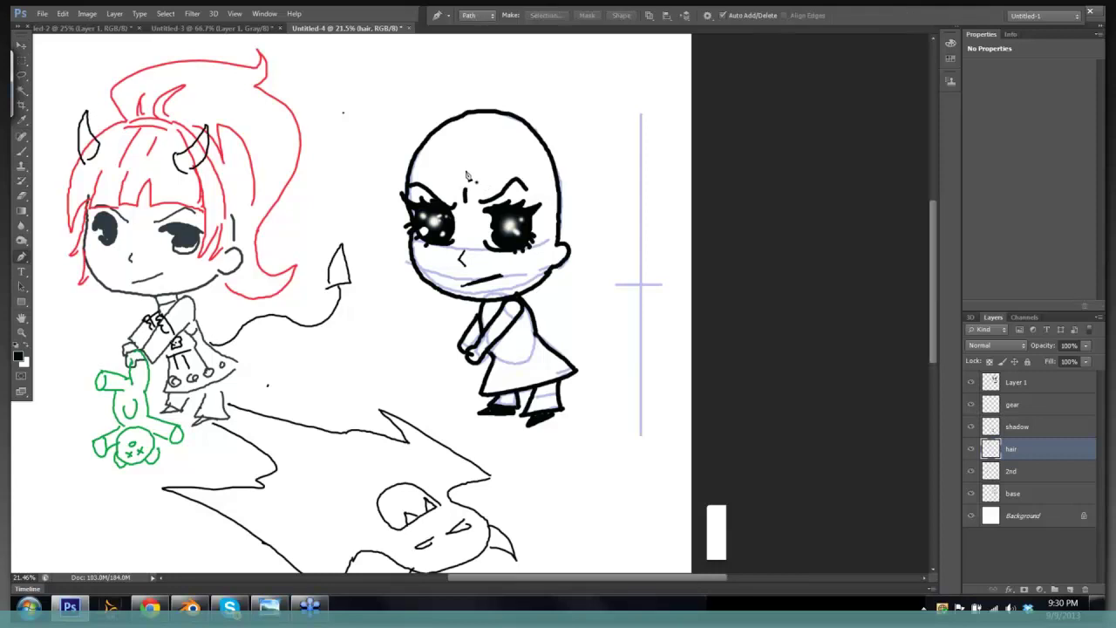
- Draw a curved, pointed horn on the left side of the new character's head with the brush
{"action": "key", "text": "b"}
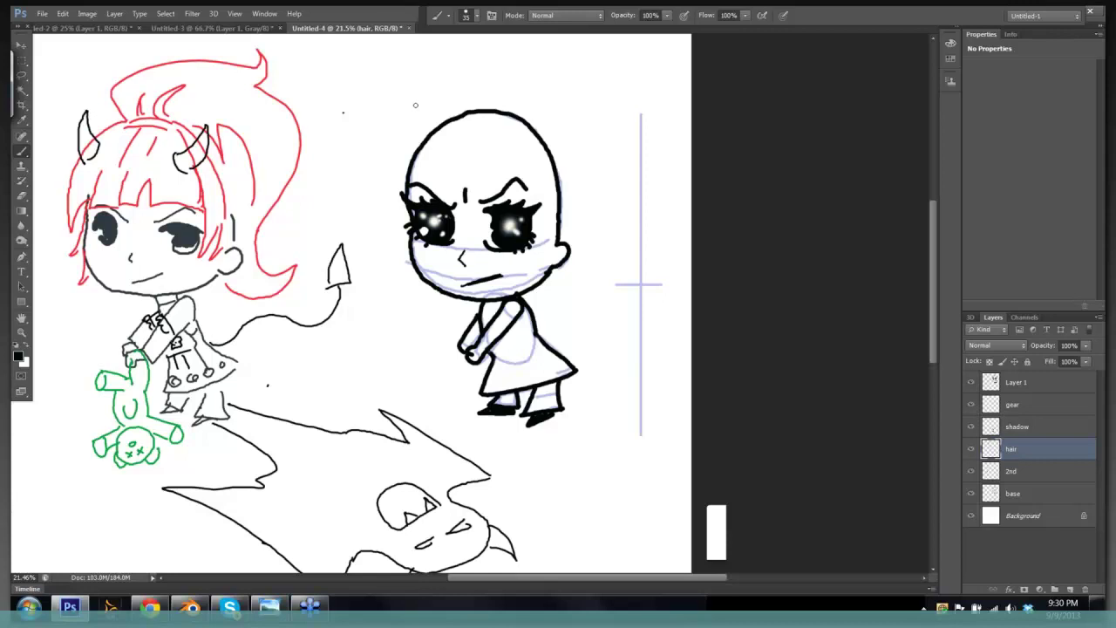
{"action": "left_click_drag", "start_coordinate": [417, 105], "coordinate": [411, 146]}
{"action": "mouse_move", "coordinate": [417, 102]}
{"action": "left_mouse_down"}
{"action": "mouse_move", "coordinate": [432, 141]}
{"action": "mouse_move", "coordinate": [420, 152]}
{"action": "left_mouse_up"}
- Hide the base sketch layer and toggle the hair layer off and back on
{"action": "left_click_drag", "start_coordinate": [473, 145], "coordinate": [479, 148]}
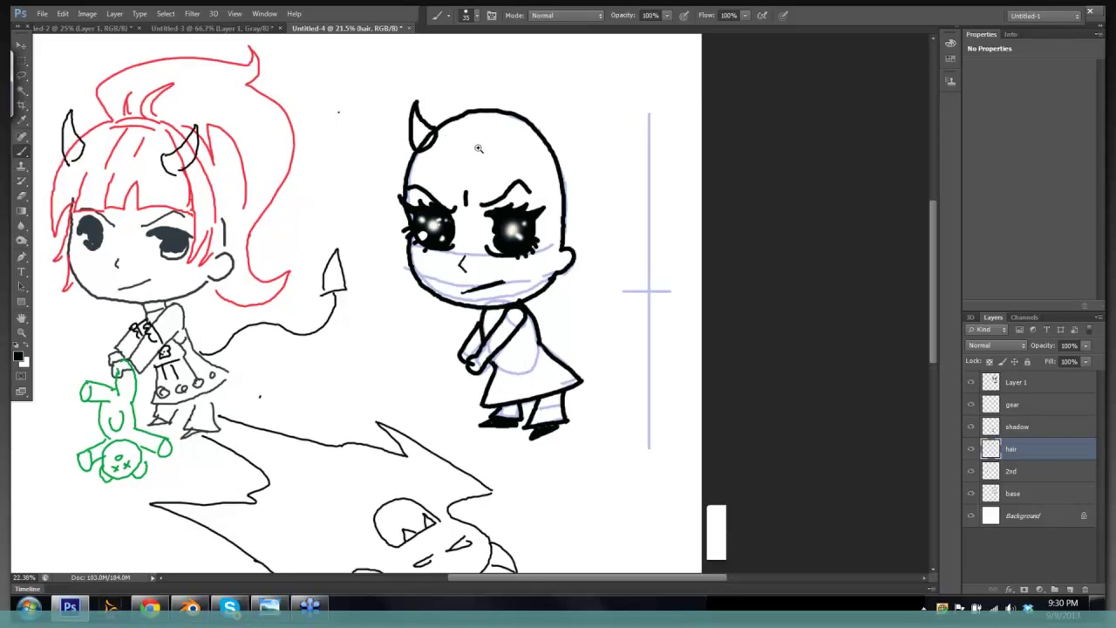
{"action": "left_click_drag", "start_coordinate": [410, 155], "coordinate": [454, 155]}
{"action": "key", "text": "e"}
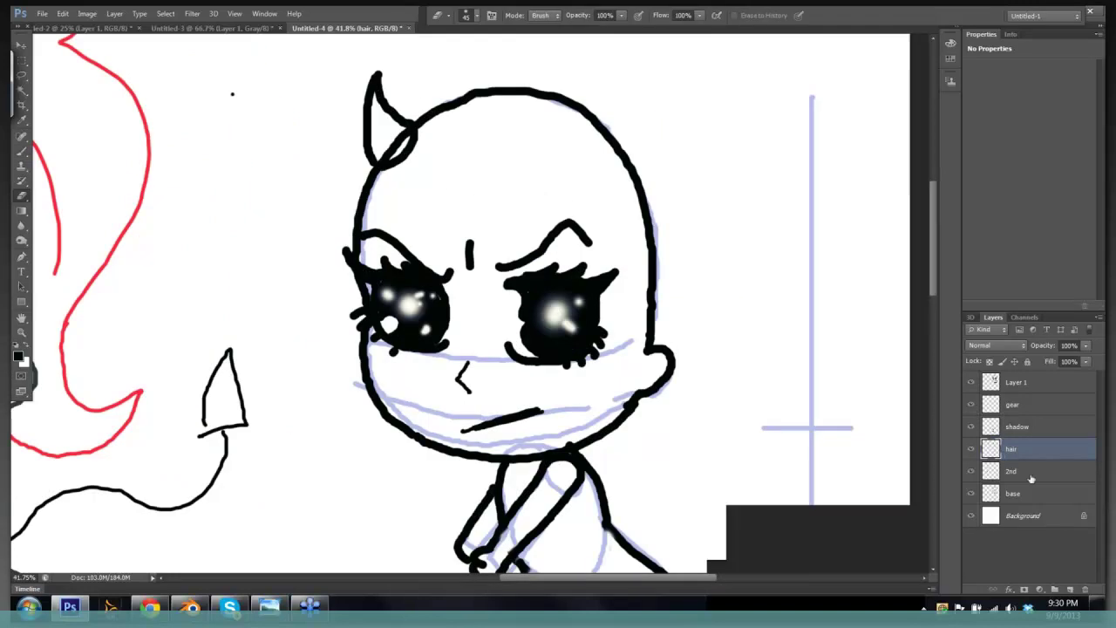
{"action": "left_click", "coordinate": [973, 494]}
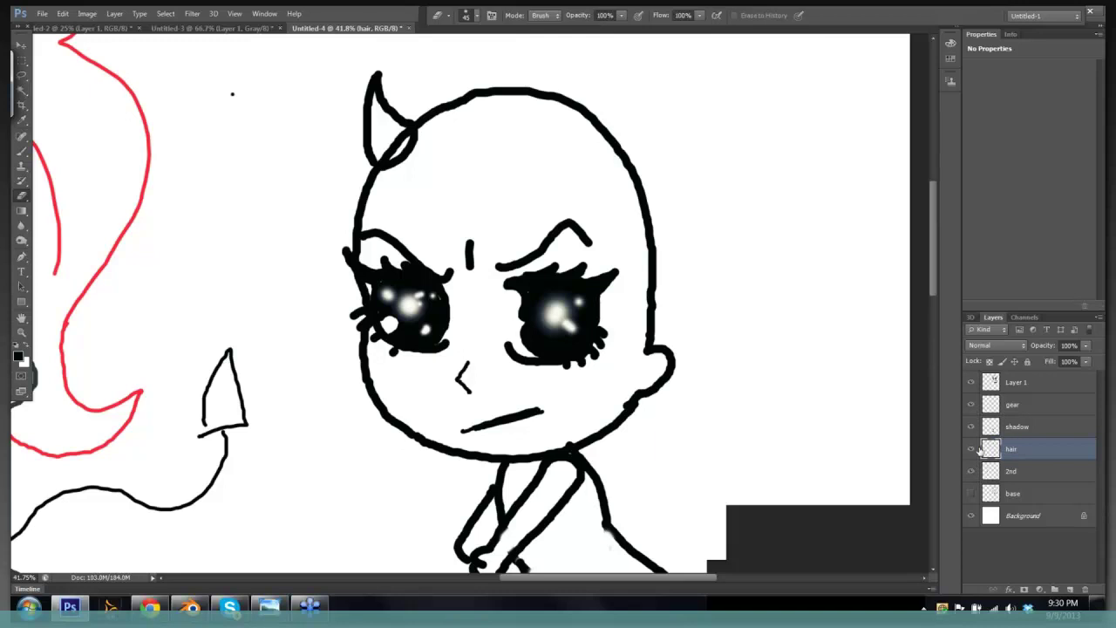
{"action": "left_click", "coordinate": [970, 450]}
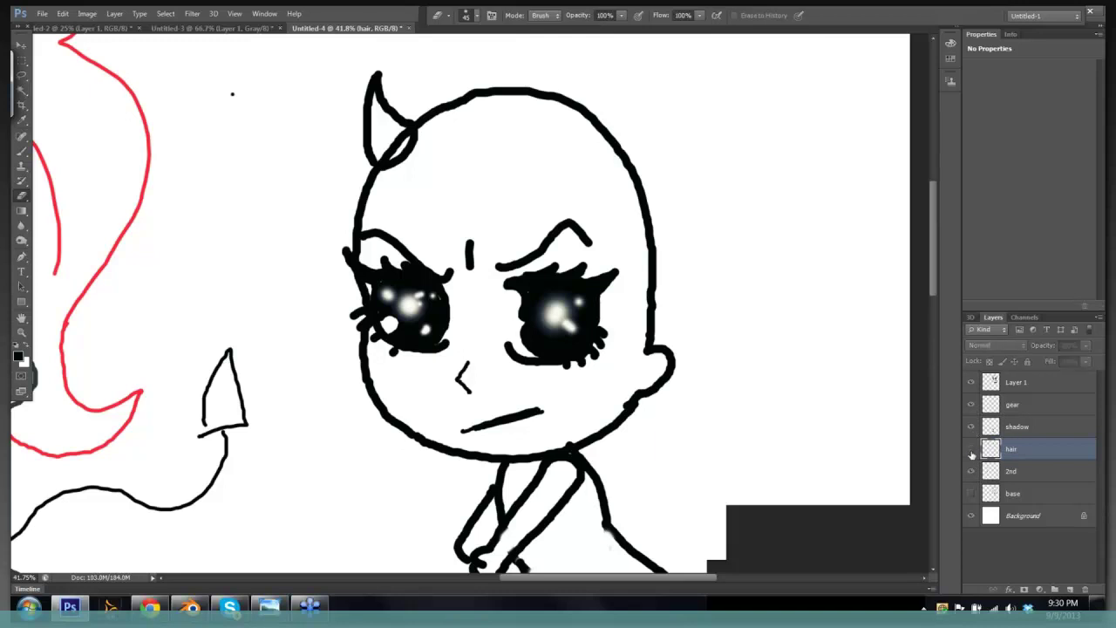
{"action": "left_click", "coordinate": [971, 450]}
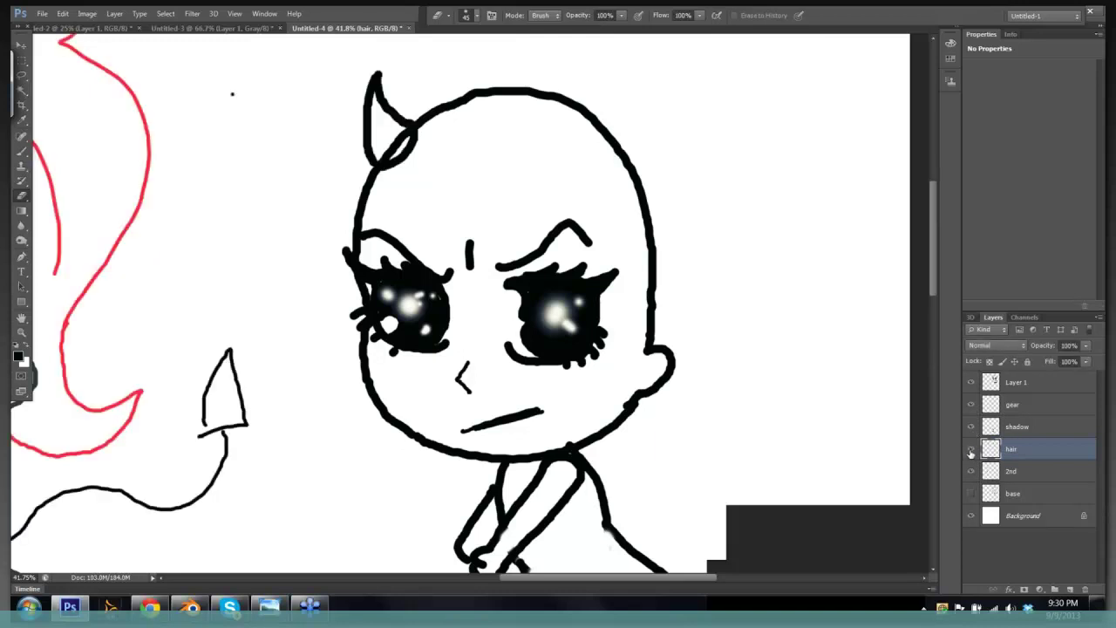
- Erase the head outline that crosses the inside of the horn on Layer 1
{"action": "left_click", "coordinate": [1028, 474]}
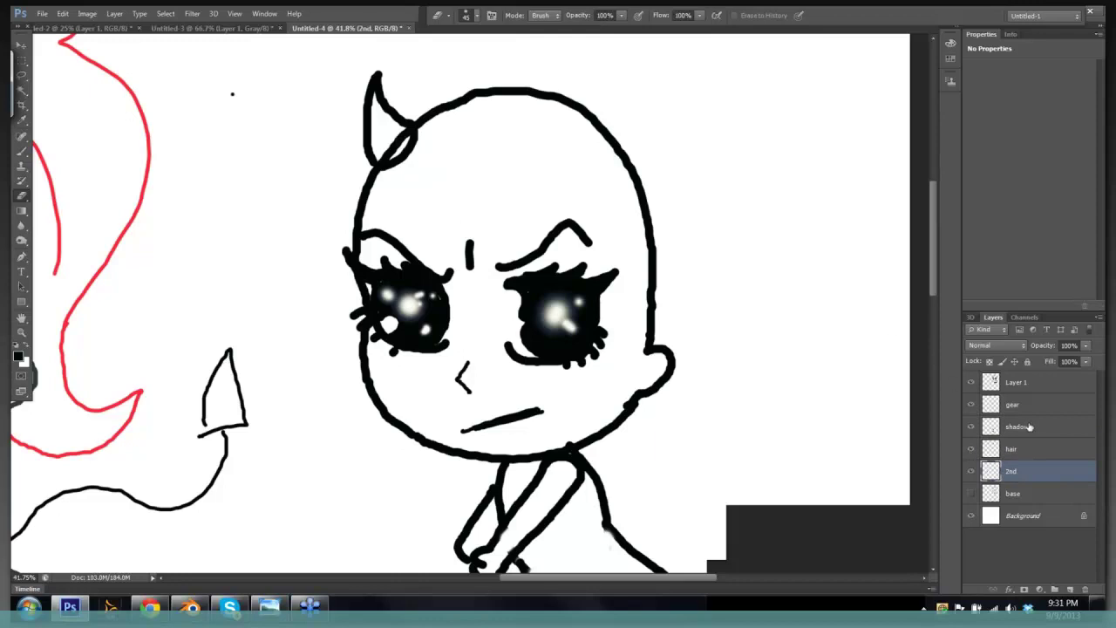
{"action": "left_click", "coordinate": [1038, 384]}
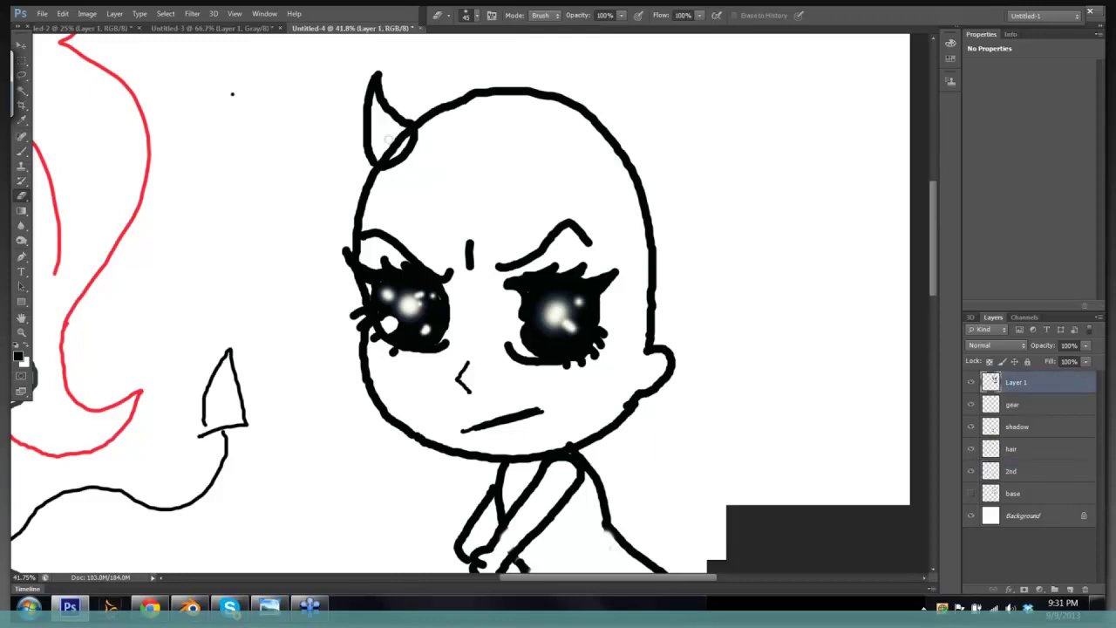
{"action": "left_click_drag", "start_coordinate": [400, 136], "coordinate": [386, 154]}
- Try to draw a curved hairline from the horn across the forehead on the hair layer
{"action": "scroll", "coordinate": [543, 237], "scroll_direction": "down", "scroll_amount": 1}
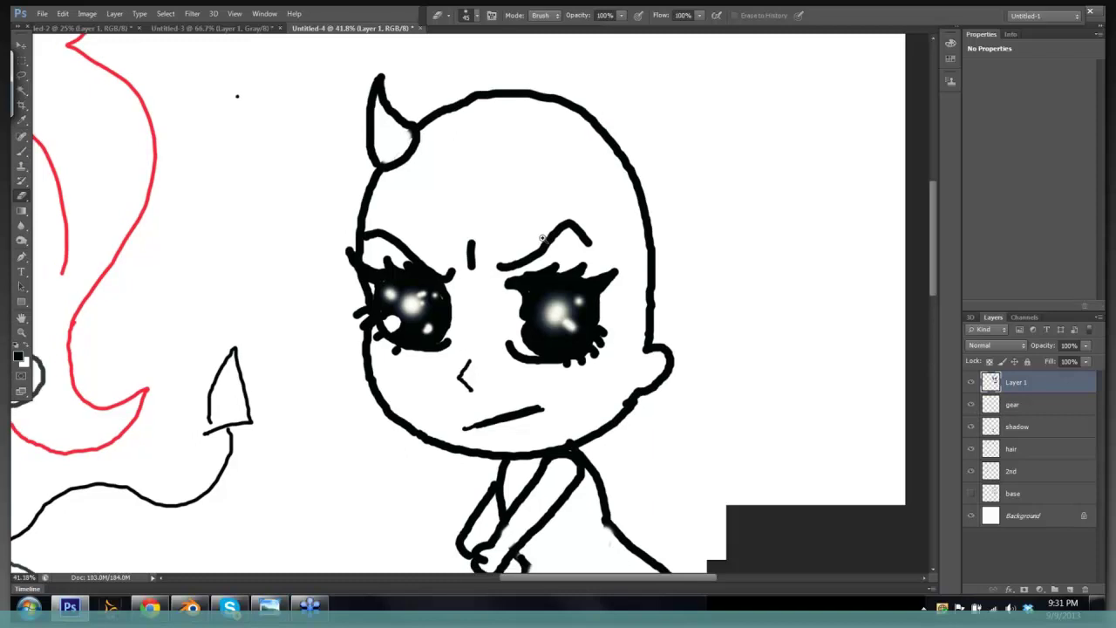
{"action": "scroll", "coordinate": [542, 237], "scroll_direction": "down", "scroll_amount": 2}
{"action": "scroll", "coordinate": [539, 237], "scroll_direction": "down", "scroll_amount": 2}
{"action": "key", "text": "alt+bracketleft"}
{"action": "key", "text": "alt+bracketleft"}
{"action": "key", "text": "alt+bracketleft"}
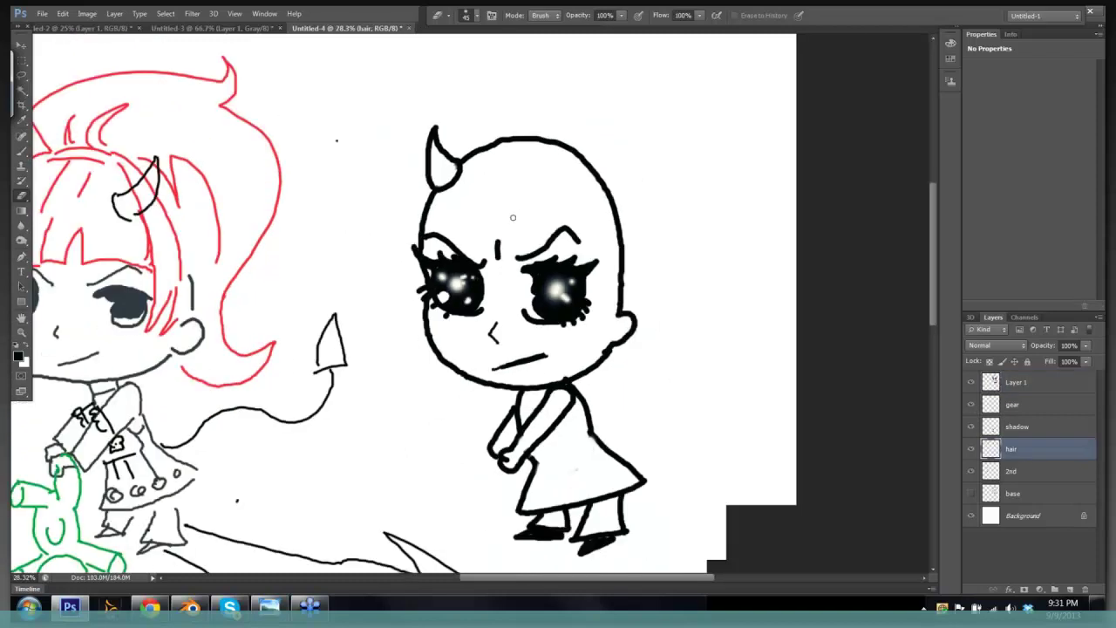
{"action": "key", "text": "b"}
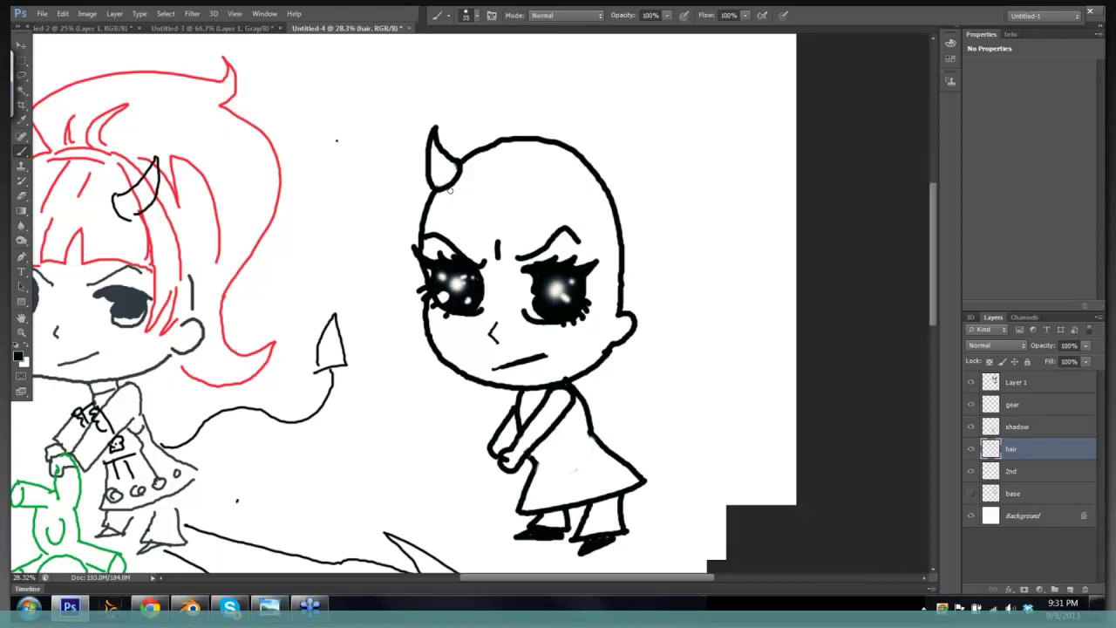
{"action": "left_click_drag", "start_coordinate": [445, 189], "coordinate": [553, 183]}
{"action": "key", "text": "ctrl+alt+z"}
{"action": "key", "text": "ctrl+alt+z"}
{"action": "key", "text": "ctrl+alt+z"}
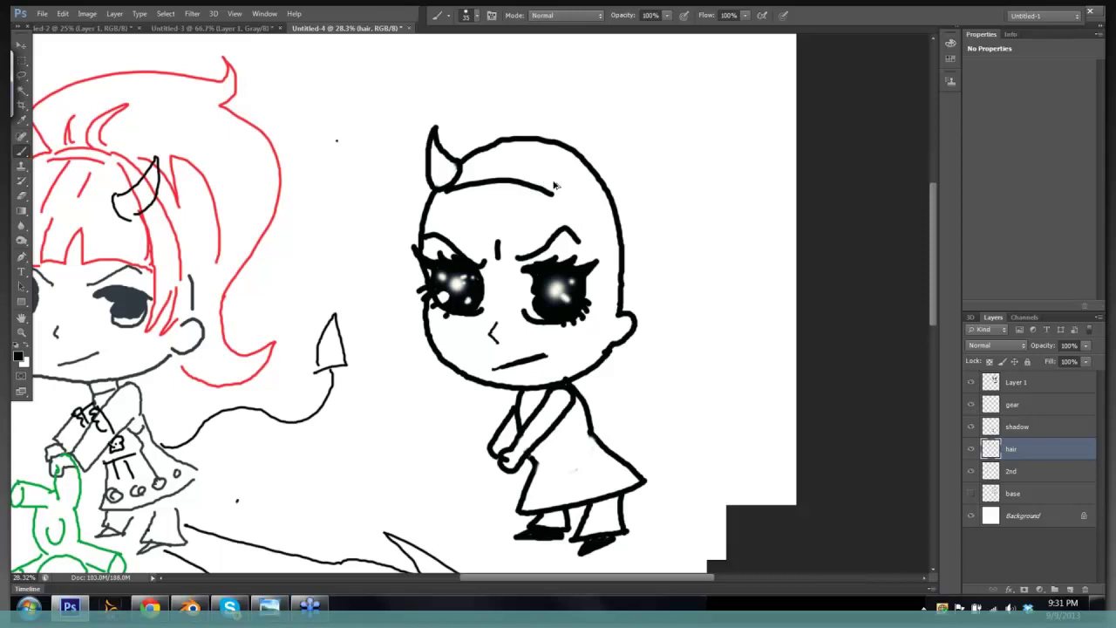
- Draw a second horn on the right side of the head on Layer 1 and erase the head outline inside it
{"action": "key", "text": "alt+period"}
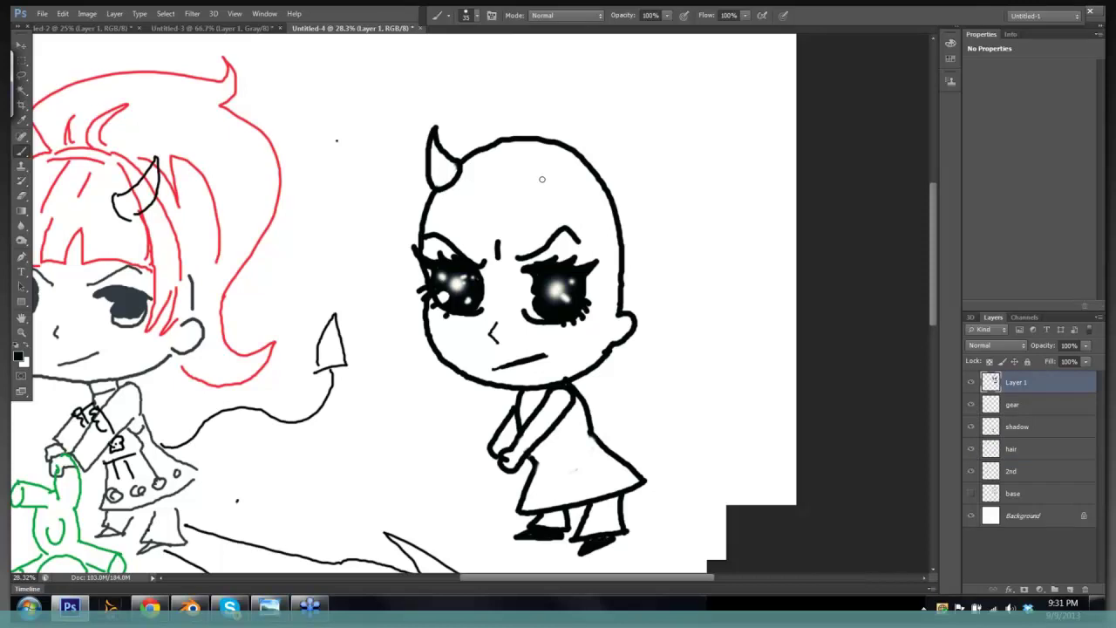
{"action": "mouse_move", "coordinate": [542, 176]}
{"action": "left_mouse_down"}
{"action": "mouse_move", "coordinate": [546, 195]}
{"action": "mouse_move", "coordinate": [566, 196]}
{"action": "mouse_move", "coordinate": [563, 166]}
{"action": "mouse_move", "coordinate": [585, 133]}
{"action": "mouse_move", "coordinate": [590, 167]}
{"action": "mouse_move", "coordinate": [565, 197]}
{"action": "left_mouse_up"}
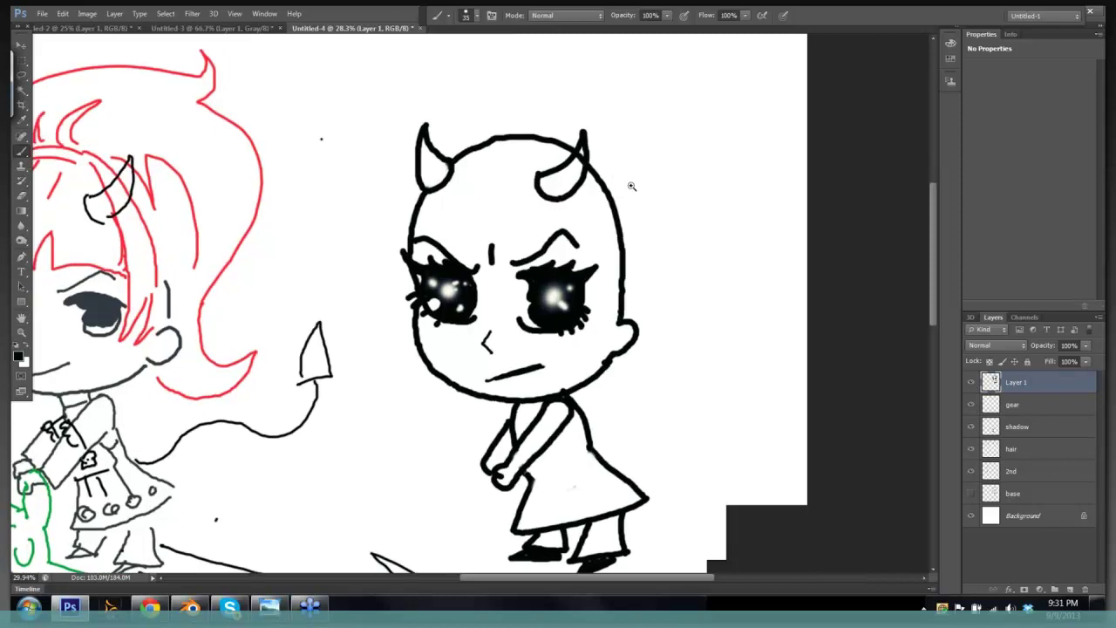
{"action": "left_click_drag", "start_coordinate": [632, 186], "coordinate": [689, 187]}
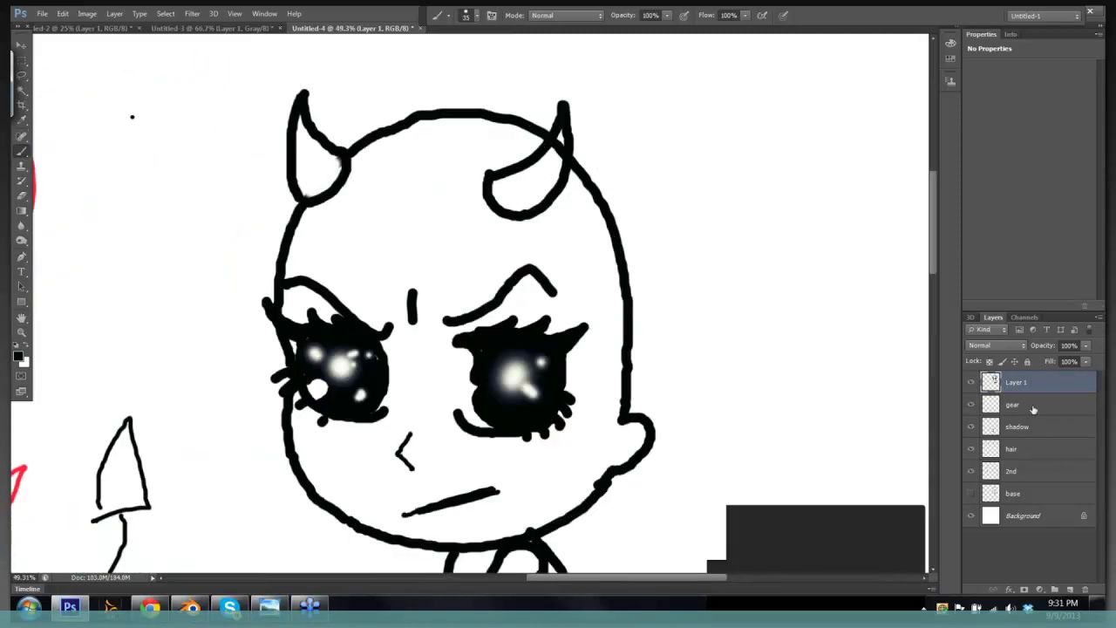
{"action": "left_click", "coordinate": [972, 383]}
{"action": "left_click", "coordinate": [972, 383]}
{"action": "key", "text": "e"}
{"action": "left_click_drag", "start_coordinate": [553, 150], "coordinate": [550, 170]}
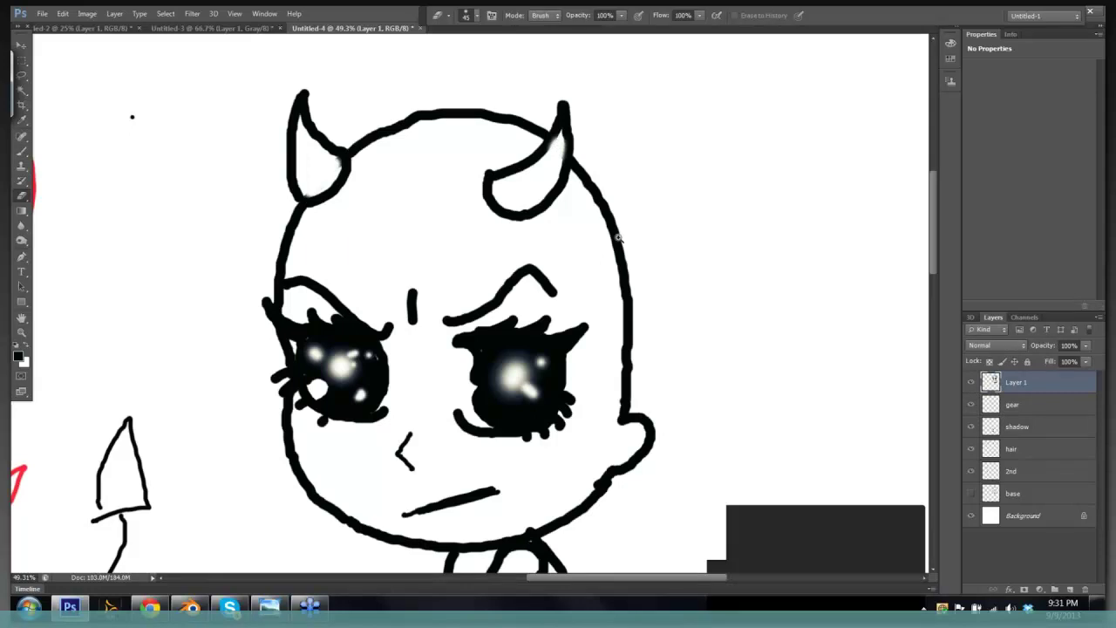
- Draw the hair outline from the crown down the left side of the face, ending in pointed locks beside the cheek
{"action": "left_click_drag", "start_coordinate": [614, 237], "coordinate": [654, 239]}
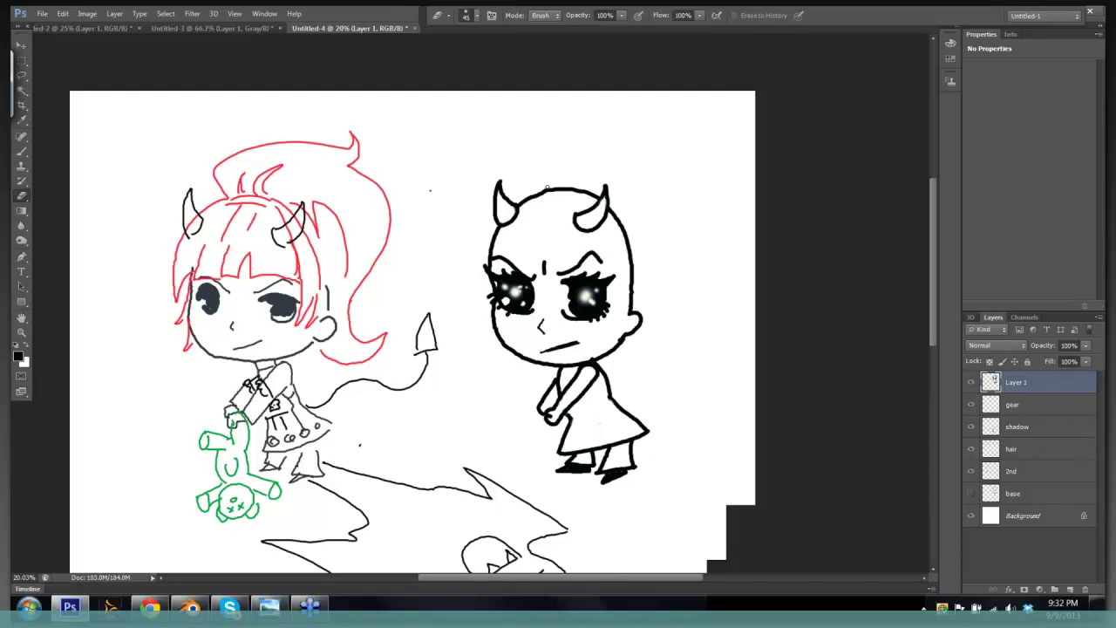
{"action": "left_click_drag", "start_coordinate": [547, 189], "coordinate": [530, 191]}
{"action": "key", "text": "ctrl+z"}
{"action": "key", "text": "b"}
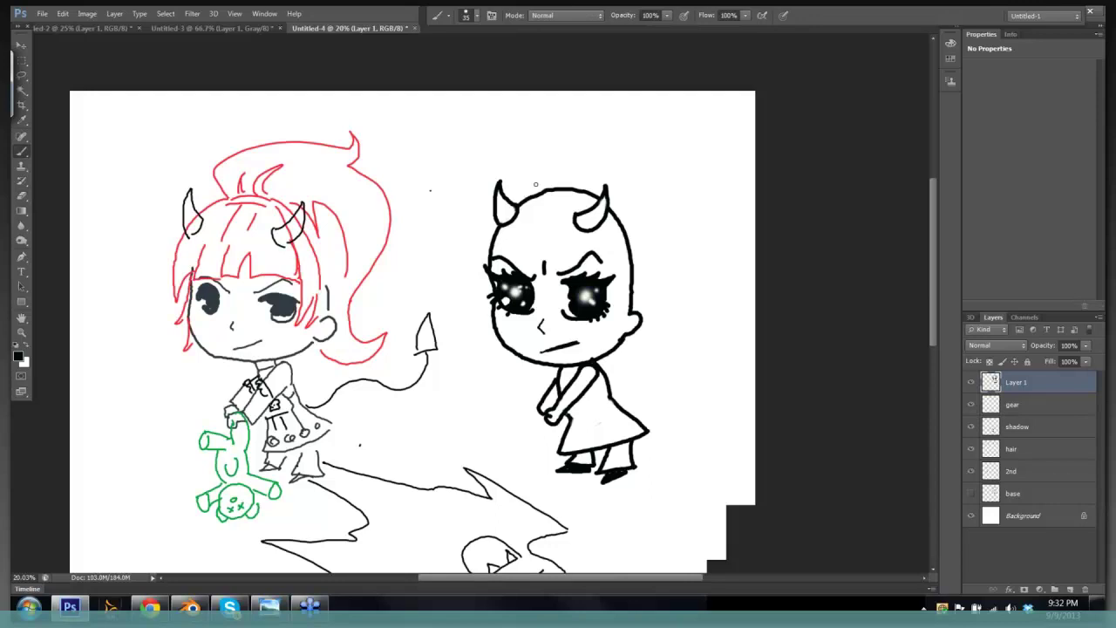
{"action": "mouse_move", "coordinate": [551, 182]}
{"action": "left_mouse_down"}
{"action": "mouse_move", "coordinate": [500, 204]}
{"action": "mouse_move", "coordinate": [463, 266]}
{"action": "mouse_move", "coordinate": [481, 264]}
{"action": "left_mouse_up"}
{"action": "key", "text": "ctrl+z"}
{"action": "left_click_drag", "start_coordinate": [493, 214], "coordinate": [467, 294]}
{"action": "key", "text": "ctrl+z"}
{"action": "mouse_move", "coordinate": [494, 210]}
{"action": "left_mouse_down"}
{"action": "mouse_move", "coordinate": [476, 302]}
{"action": "mouse_move", "coordinate": [489, 271]}
{"action": "left_mouse_up"}
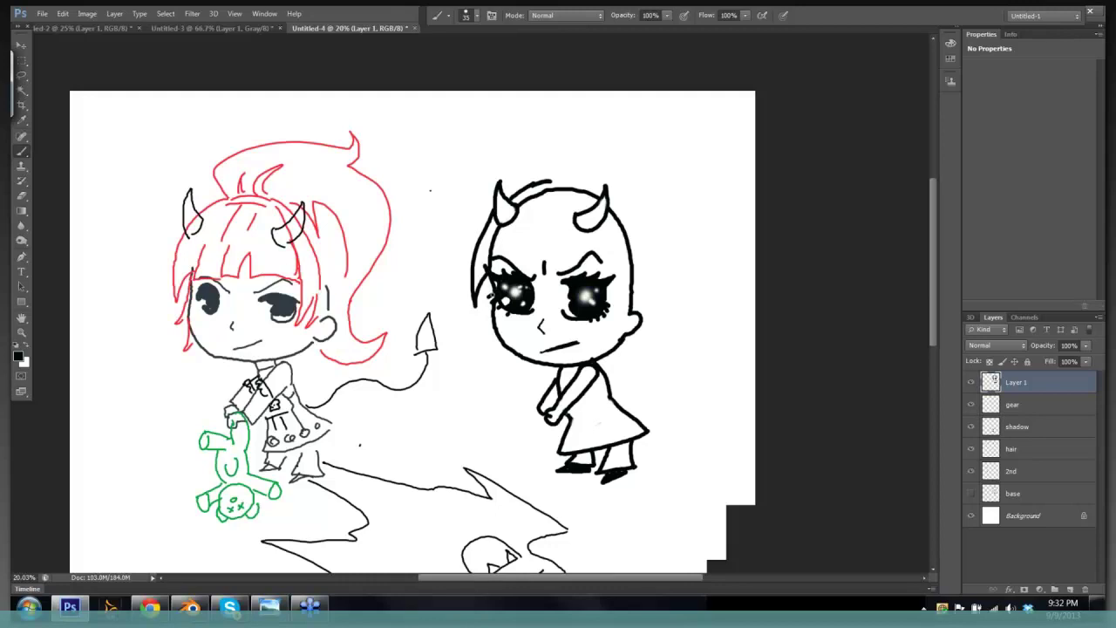
{"action": "mouse_move", "coordinate": [492, 290]}
{"action": "left_mouse_down"}
{"action": "mouse_move", "coordinate": [463, 326]}
{"action": "mouse_move", "coordinate": [492, 322]}
{"action": "mouse_move", "coordinate": [477, 389]}
{"action": "mouse_move", "coordinate": [504, 366]}
{"action": "left_mouse_up"}
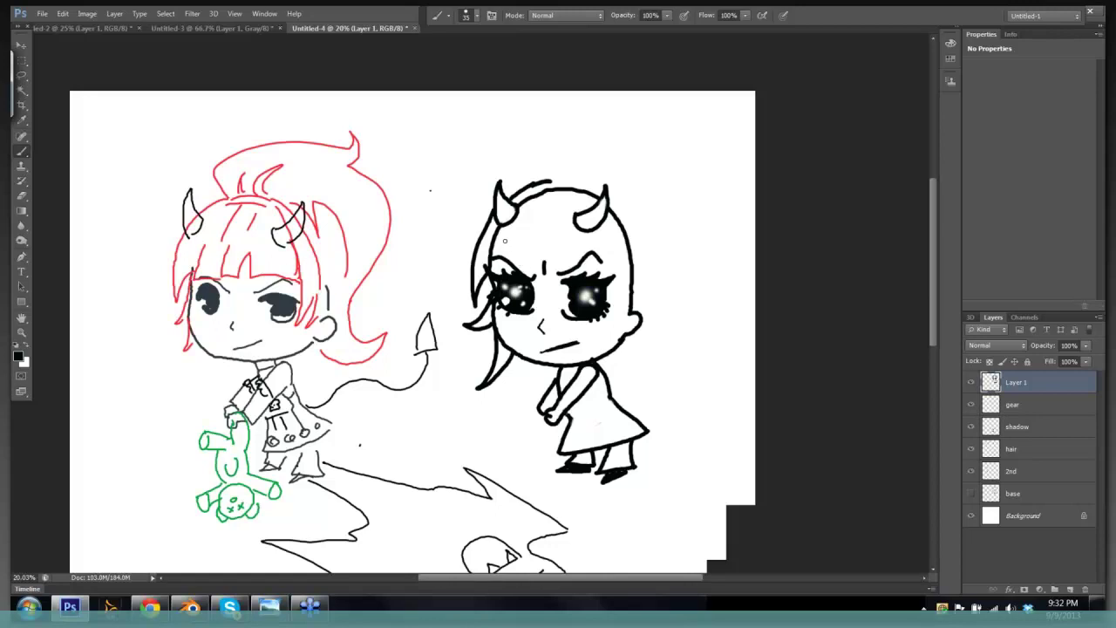
- Erase the head outline between the left horn and the eyebrow, inside the new hair
{"action": "key", "text": "e"}
{"action": "left_click", "coordinate": [498, 231]}
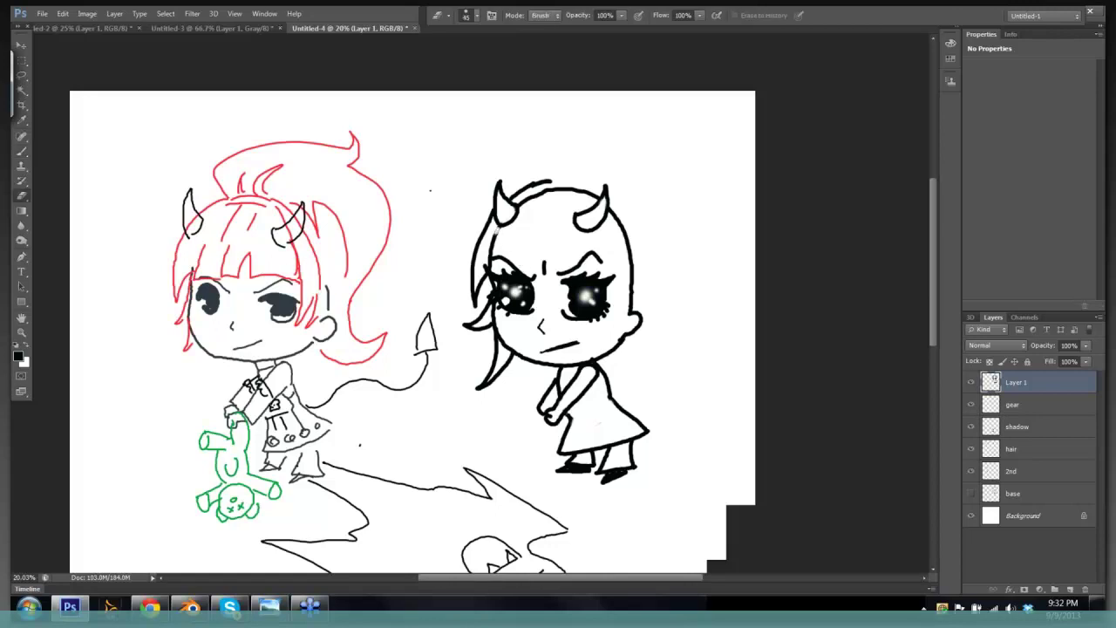
{"action": "left_click_drag", "start_coordinate": [498, 229], "coordinate": [488, 258]}
- Draw a straight fringe across the forehead with pointed notches above the eyebrows, starting below the left horn
{"action": "key", "text": "b"}
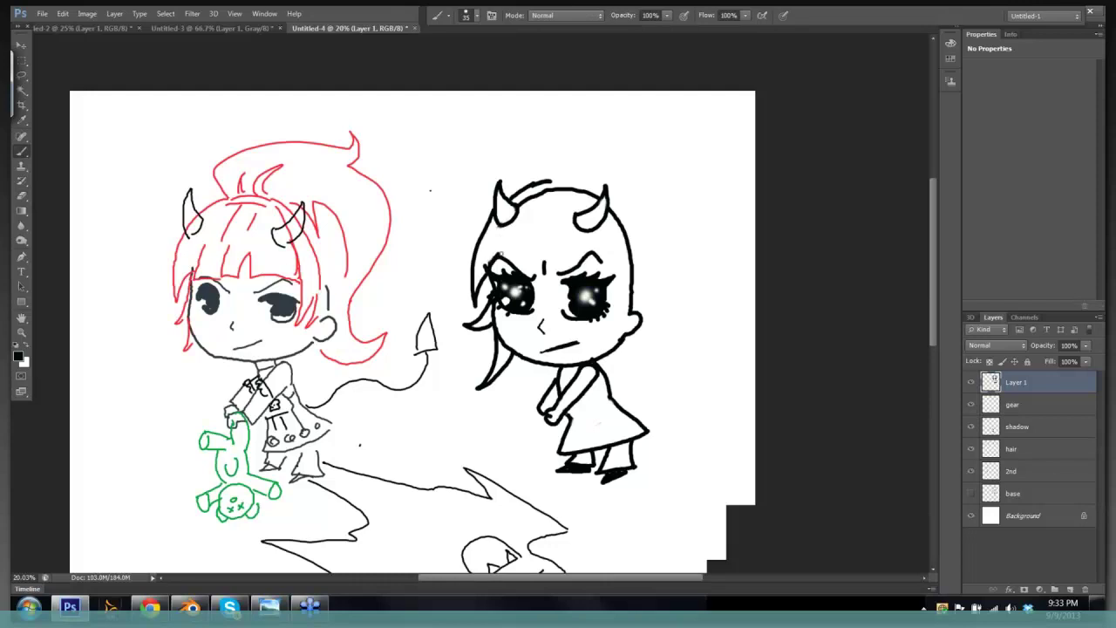
{"action": "left_click_drag", "start_coordinate": [497, 253], "coordinate": [590, 253]}
{"action": "key", "text": "ctrl+z"}
{"action": "mouse_move", "coordinate": [513, 228]}
{"action": "left_mouse_down"}
{"action": "mouse_move", "coordinate": [494, 260]}
{"action": "mouse_move", "coordinate": [541, 258]}
{"action": "mouse_move", "coordinate": [544, 244]}
{"action": "mouse_move", "coordinate": [552, 259]}
{"action": "mouse_move", "coordinate": [575, 256]}
{"action": "mouse_move", "coordinate": [586, 239]}
{"action": "mouse_move", "coordinate": [595, 265]}
{"action": "mouse_move", "coordinate": [621, 267]}
{"action": "mouse_move", "coordinate": [603, 270]}
{"action": "left_mouse_up"}
- Erase the head outline under the hair stroke between the left horn and the crown
{"action": "key", "text": "e"}
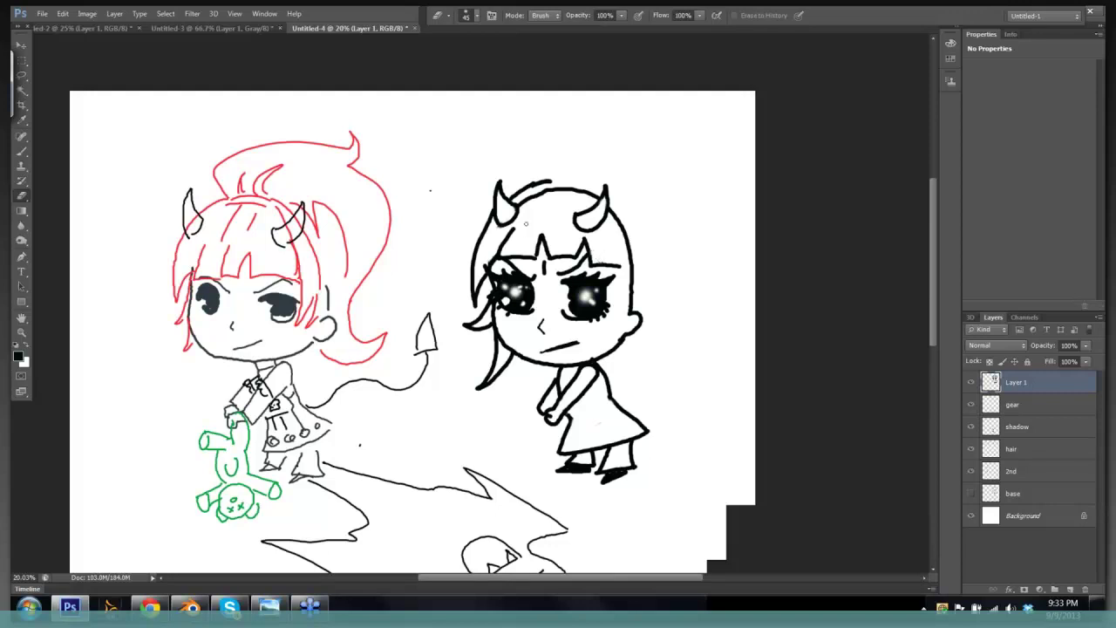
{"action": "mouse_move", "coordinate": [518, 204]}
{"action": "left_mouse_down"}
{"action": "mouse_move", "coordinate": [551, 190]}
{"action": "mouse_move", "coordinate": [530, 196]}
{"action": "left_mouse_up"}
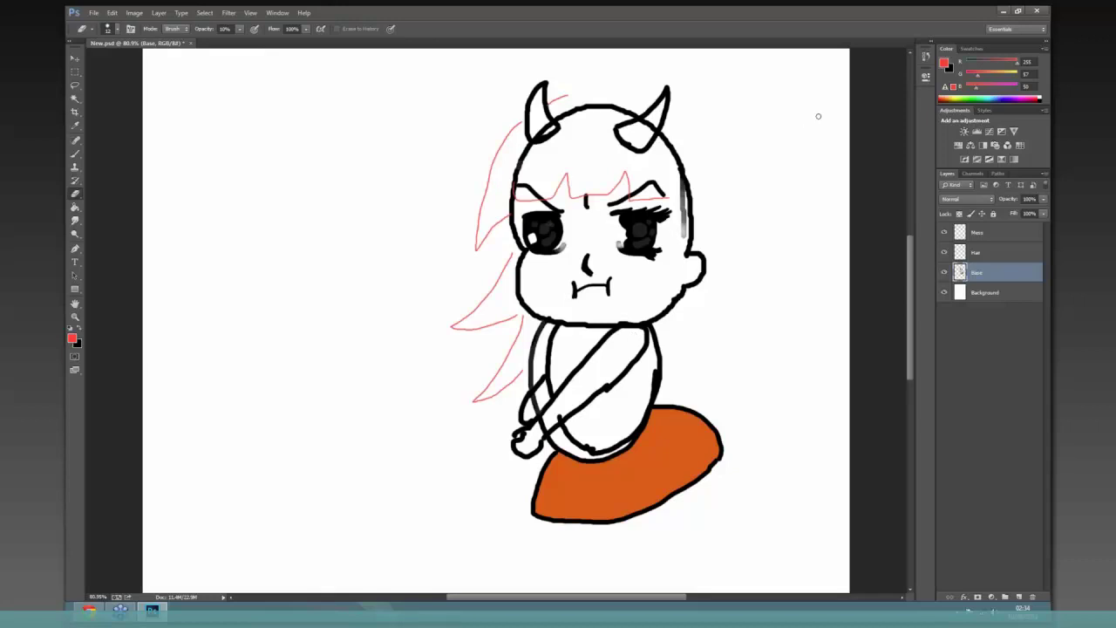
- Draw the fringe's side edge below the right horn and add pointed side locks running down to the ear
{"action": "mouse_move", "coordinate": [1051, 7]}
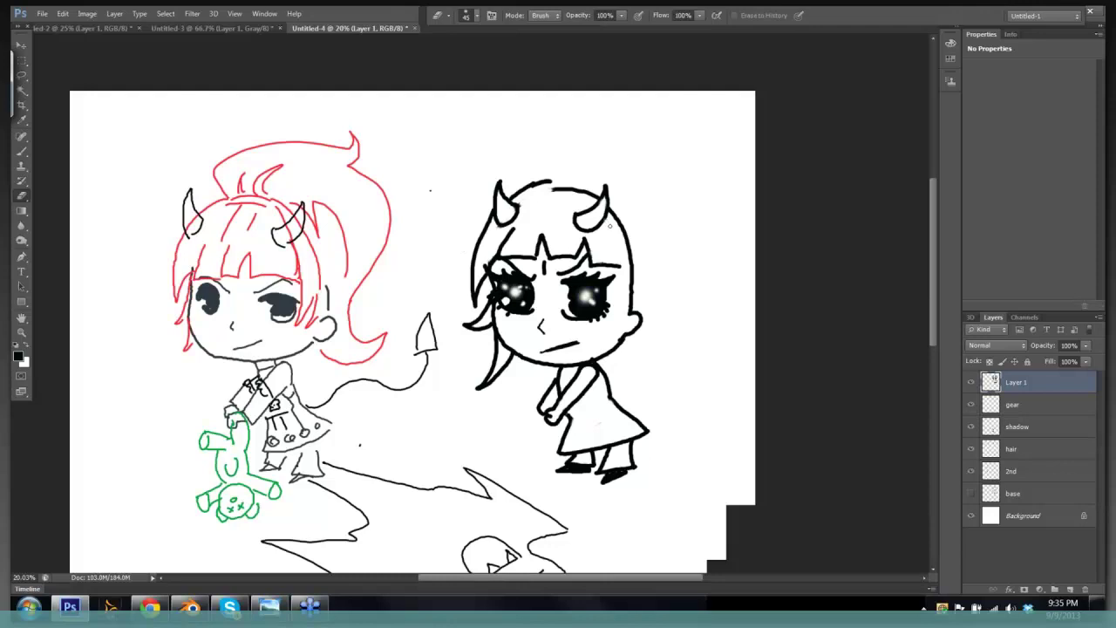
{"action": "key", "text": "b"}
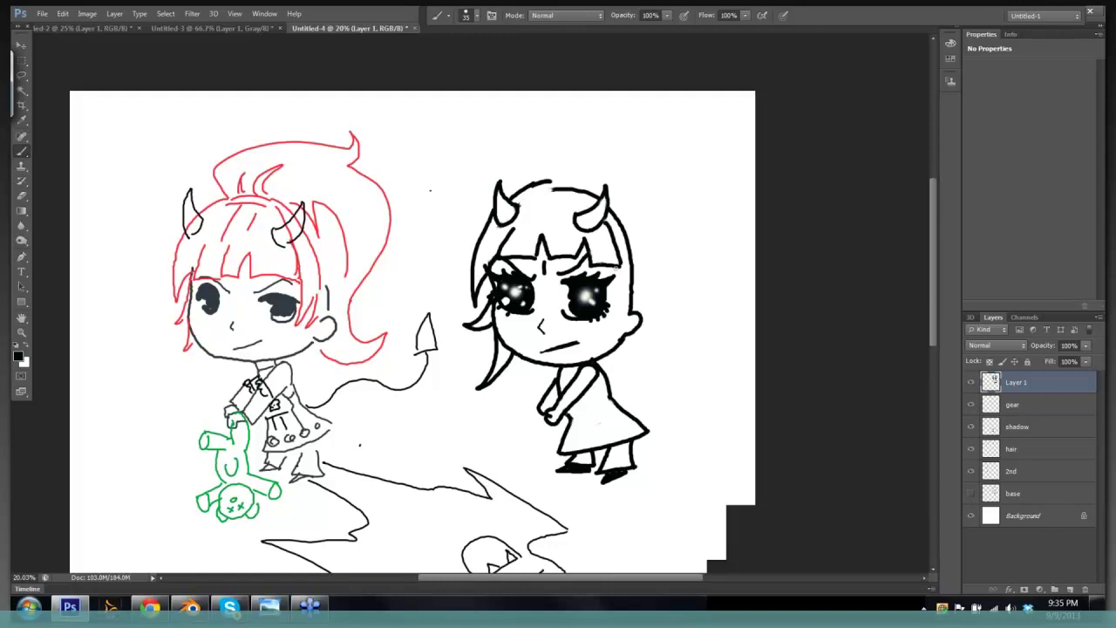
{"action": "left_click", "coordinate": [679, 250]}
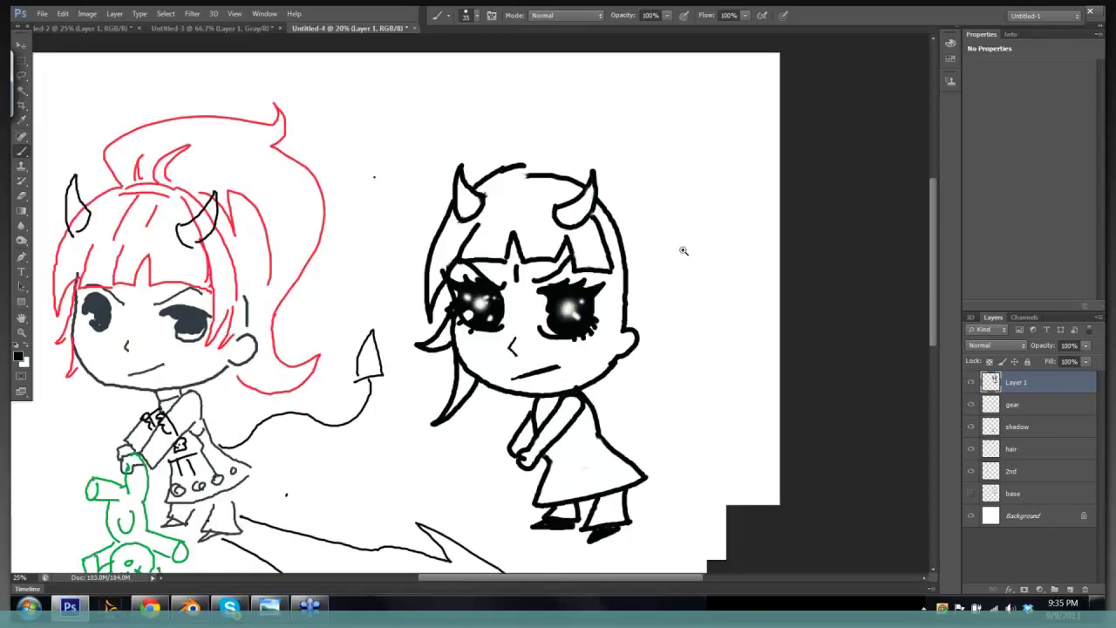
{"action": "left_click", "coordinate": [602, 278]}
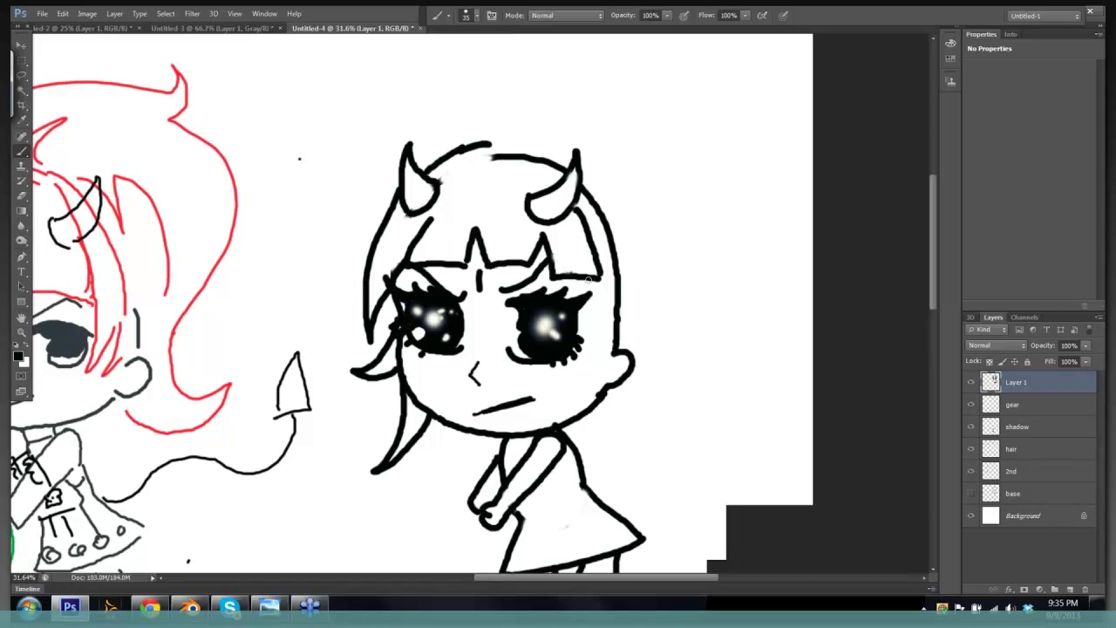
{"action": "mouse_move", "coordinate": [590, 279]}
{"action": "left_mouse_down"}
{"action": "mouse_move", "coordinate": [597, 319]}
{"action": "mouse_move", "coordinate": [582, 380]}
{"action": "mouse_move", "coordinate": [614, 335]}
{"action": "mouse_move", "coordinate": [617, 361]}
{"action": "mouse_move", "coordinate": [644, 311]}
{"action": "left_mouse_up"}
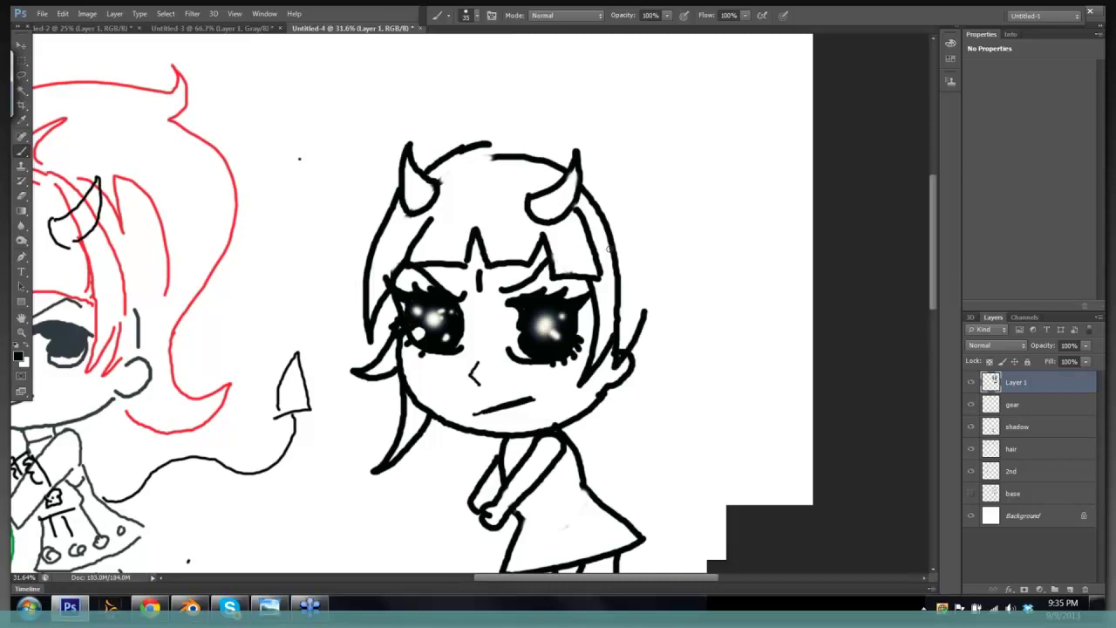
- Erase the remaining head outline between the crown and the right horn
{"action": "key", "text": "e"}
{"action": "mouse_move", "coordinate": [508, 159]}
{"action": "left_mouse_down"}
{"action": "mouse_move", "coordinate": [497, 153]}
{"action": "mouse_move", "coordinate": [561, 169]}
{"action": "left_mouse_up"}
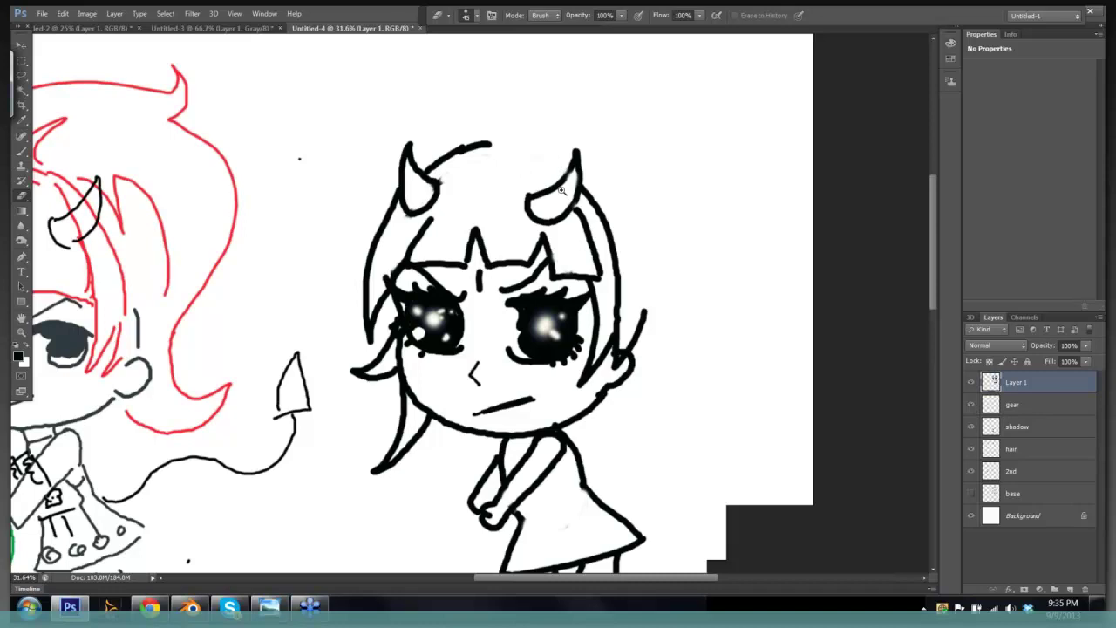
- Draw the outer hair edge from the right horn down to the ear with a pointed lock below, and erase the overlapping ear outline
{"action": "scroll", "coordinate": [562, 190], "scroll_direction": "down", "scroll_amount": 2}
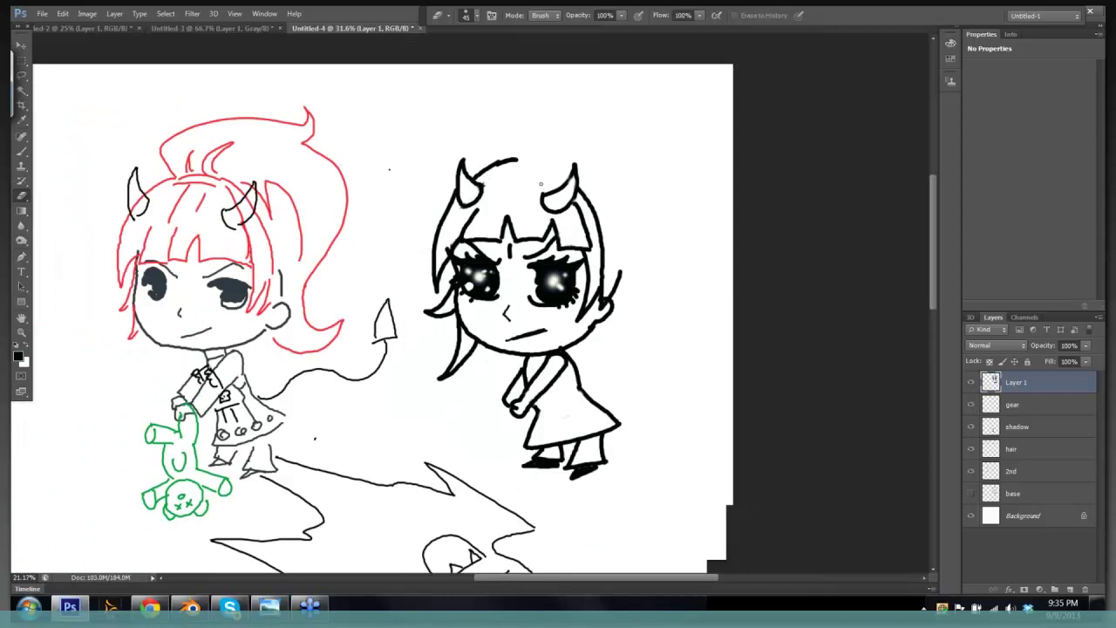
{"action": "scroll", "coordinate": [543, 189], "scroll_direction": "down", "scroll_amount": 1}
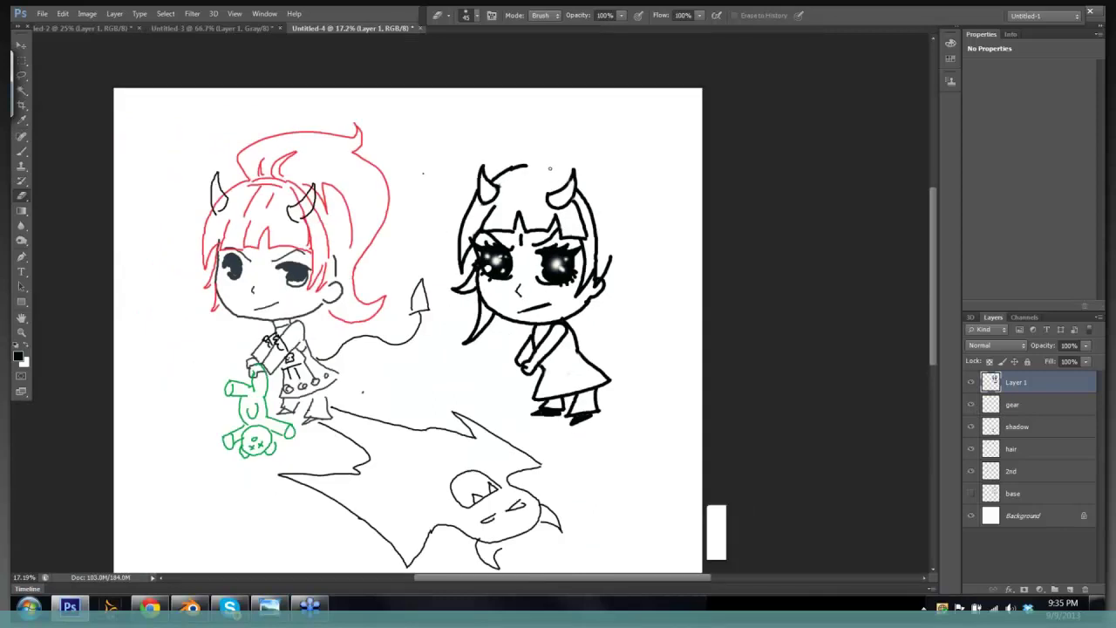
{"action": "key", "text": "b"}
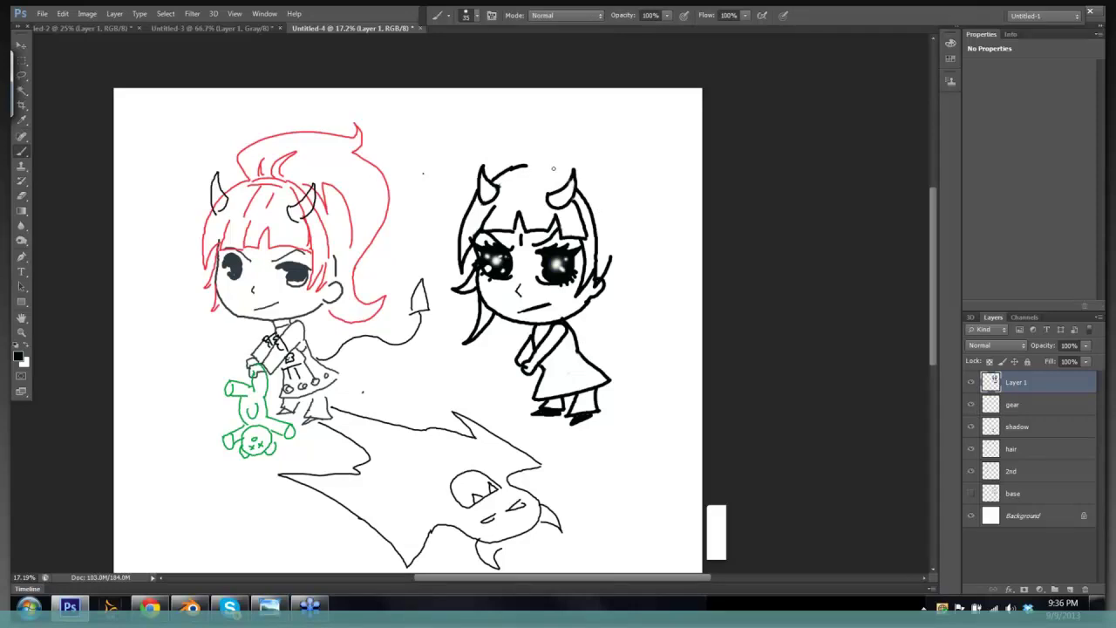
{"action": "left_click_drag", "start_coordinate": [328, 206], "coordinate": [326, 217]}
{"action": "mouse_move", "coordinate": [554, 168]}
{"action": "left_mouse_down"}
{"action": "mouse_move", "coordinate": [599, 204]}
{"action": "mouse_move", "coordinate": [608, 271]}
{"action": "mouse_move", "coordinate": [610, 258]}
{"action": "left_mouse_up"}
{"action": "mouse_move", "coordinate": [588, 275]}
{"action": "left_mouse_down"}
{"action": "mouse_move", "coordinate": [595, 339]}
{"action": "mouse_move", "coordinate": [606, 268]}
{"action": "mouse_move", "coordinate": [590, 270]}
{"action": "mouse_move", "coordinate": [598, 298]}
{"action": "left_mouse_up"}
{"action": "key", "text": "e"}
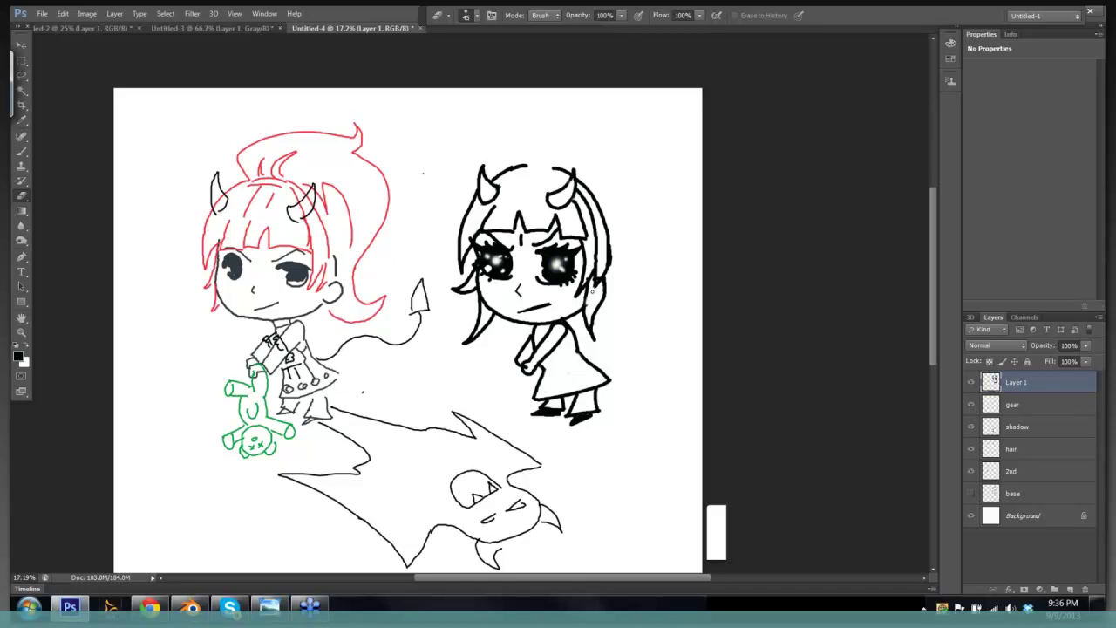
{"action": "left_click_drag", "start_coordinate": [594, 285], "coordinate": [598, 283]}
- Draw a large pointed elf ear beside the right side hair and erase the hair line crossing it
{"action": "key", "text": "b"}
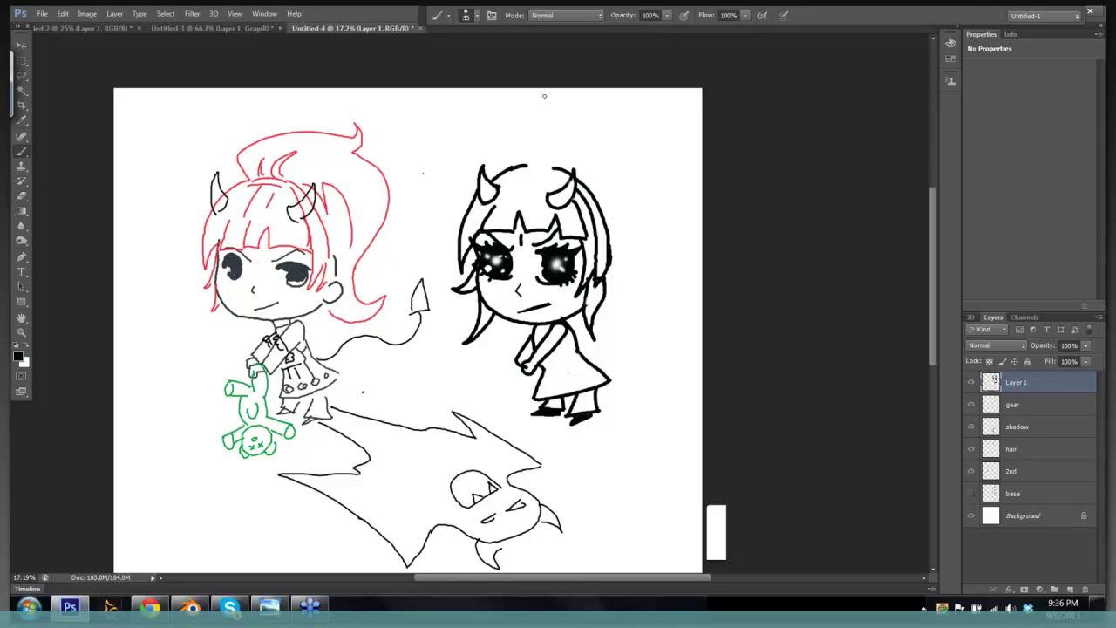
{"action": "key", "text": "bracketright"}
{"action": "key", "text": "bracketright"}
{"action": "key", "text": "bracketleft"}
{"action": "key", "text": "bracketright"}
{"action": "mouse_move", "coordinate": [599, 239]}
{"action": "left_mouse_down"}
{"action": "mouse_move", "coordinate": [626, 208]}
{"action": "mouse_move", "coordinate": [616, 258]}
{"action": "mouse_move", "coordinate": [598, 274]}
{"action": "mouse_move", "coordinate": [610, 235]}
{"action": "left_mouse_up"}
{"action": "key", "text": "e"}
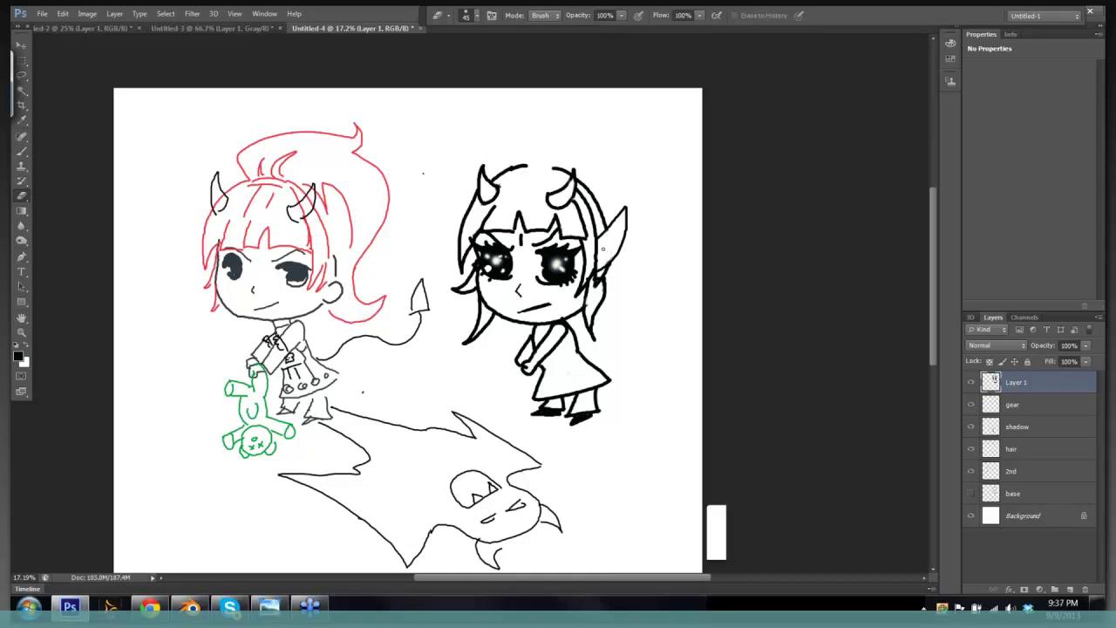
- Draw the inner rim and small fold marks inside the pointed ear with a 25 px brush
{"action": "key", "text": "b"}
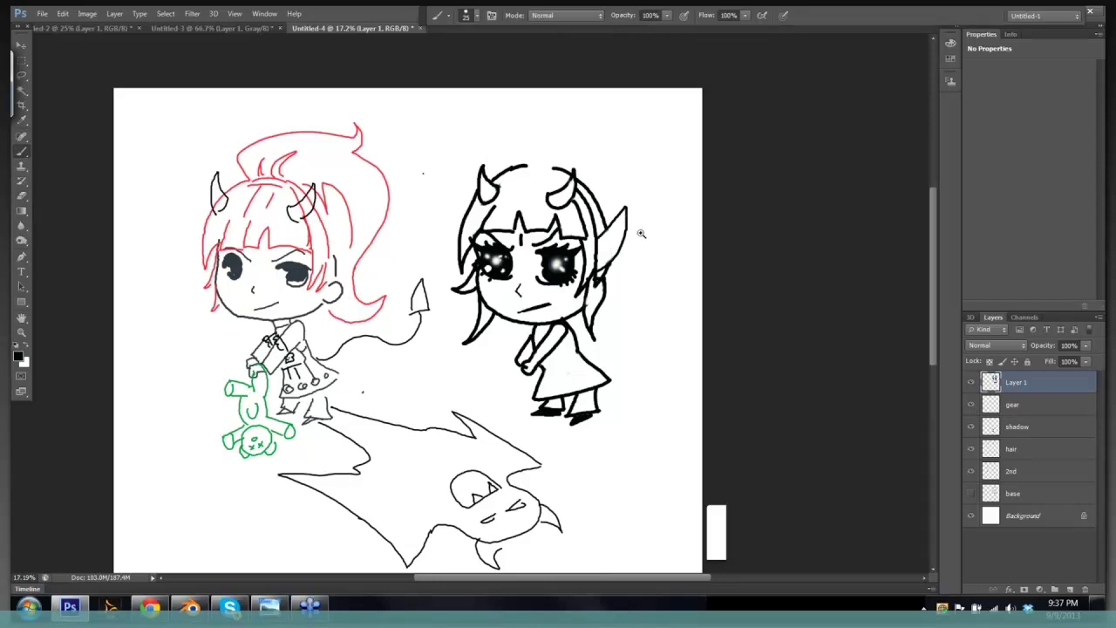
{"action": "mouse_move", "coordinate": [641, 233]}
{"action": "left_mouse_down"}
{"action": "mouse_move", "coordinate": [650, 235]}
{"action": "mouse_move", "coordinate": [620, 218]}
{"action": "mouse_move", "coordinate": [586, 261]}
{"action": "left_mouse_up"}
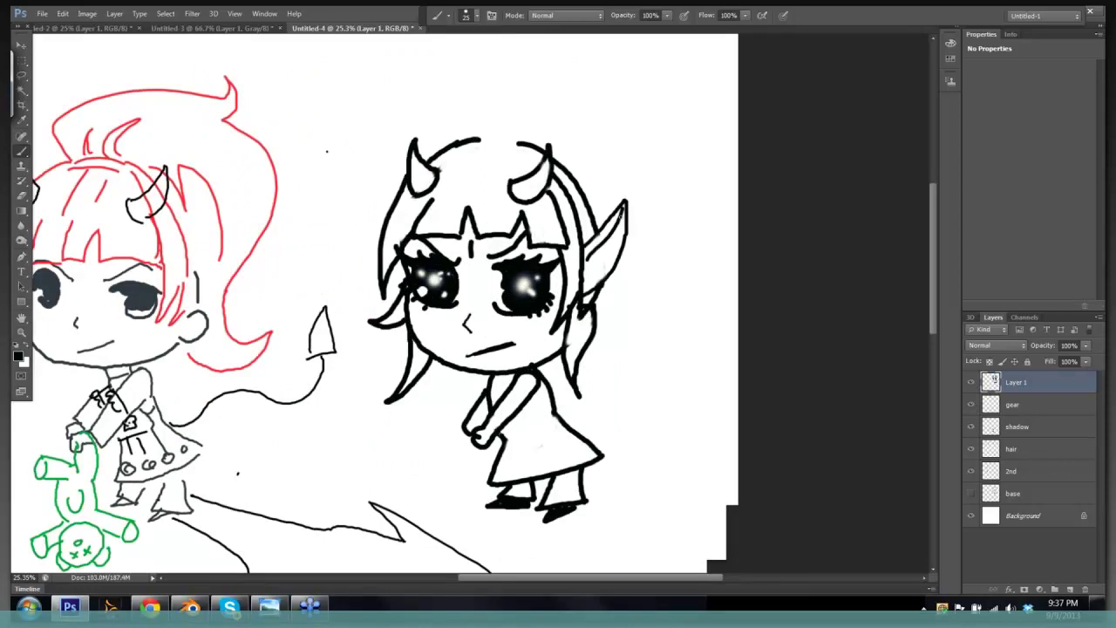
{"action": "left_click_drag", "start_coordinate": [623, 211], "coordinate": [595, 278]}
{"action": "left_click_drag", "start_coordinate": [608, 246], "coordinate": [614, 244]}
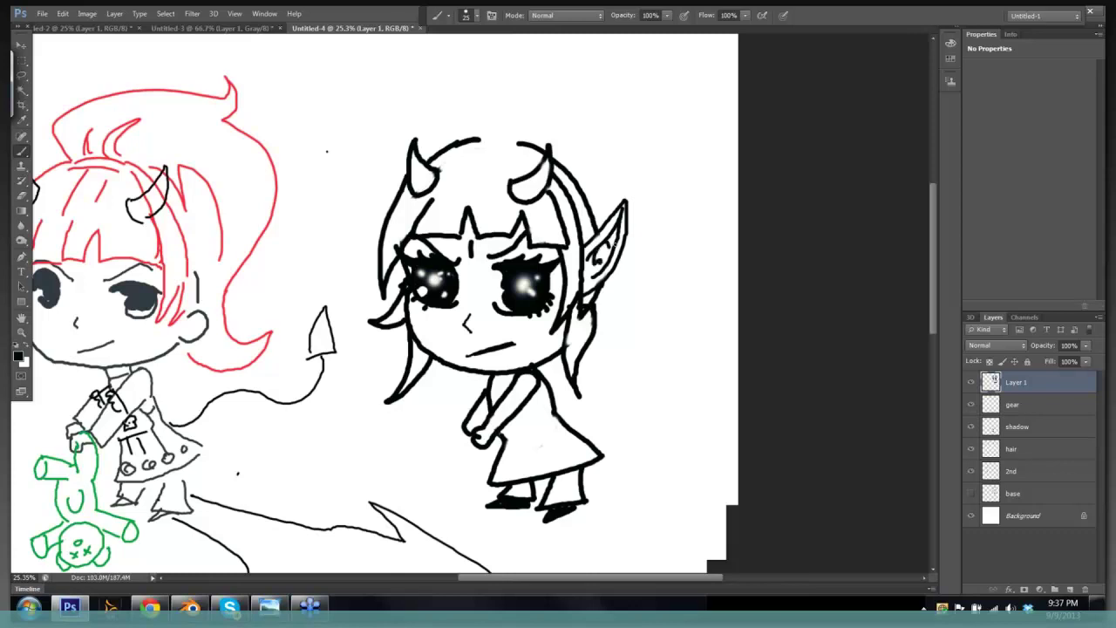
- Close the crown between the horns with a flat hair tie and draw a few strand lines down toward the fringe
{"action": "left_click", "coordinate": [664, 250], "text": "alt"}
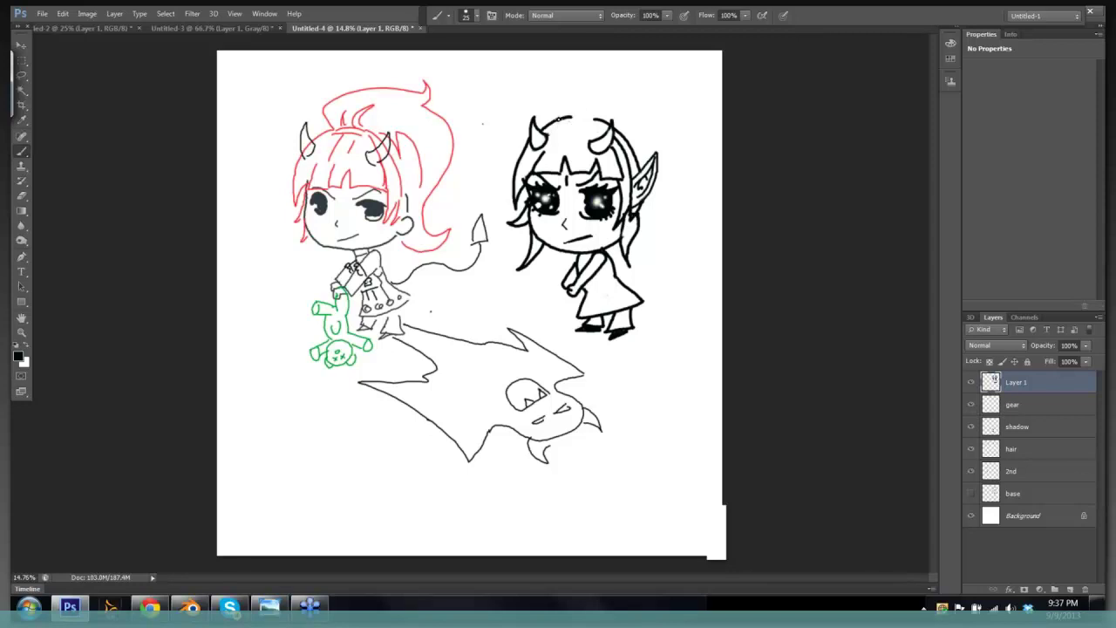
{"action": "mouse_move", "coordinate": [563, 115]}
{"action": "left_mouse_down"}
{"action": "mouse_move", "coordinate": [602, 120]}
{"action": "mouse_move", "coordinate": [573, 122]}
{"action": "left_mouse_up"}
{"action": "mouse_move", "coordinate": [558, 131]}
{"action": "left_mouse_down"}
{"action": "mouse_move", "coordinate": [553, 158]}
{"action": "mouse_move", "coordinate": [582, 153]}
{"action": "left_mouse_up"}
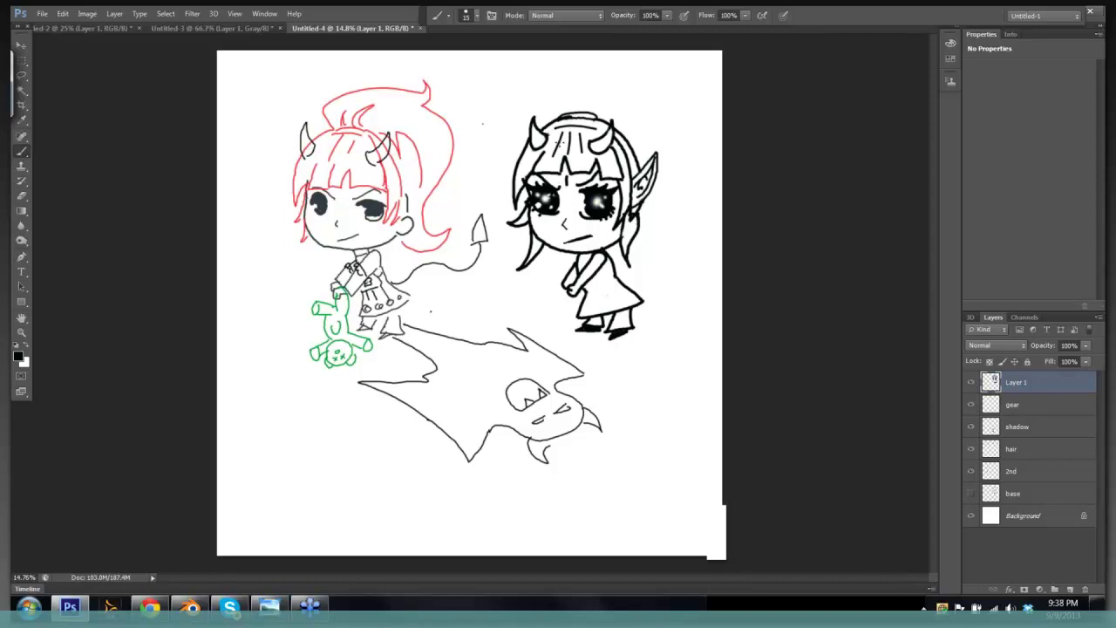
- Fill the fringe sections with fine vertical strand lines using a thinner brush
{"action": "key", "text": "bracketleft"}
{"action": "key", "text": "bracketleft"}
{"action": "key", "text": "bracketleft"}
{"action": "scroll", "coordinate": [571, 170], "scroll_direction": "up", "scroll_amount": 1}
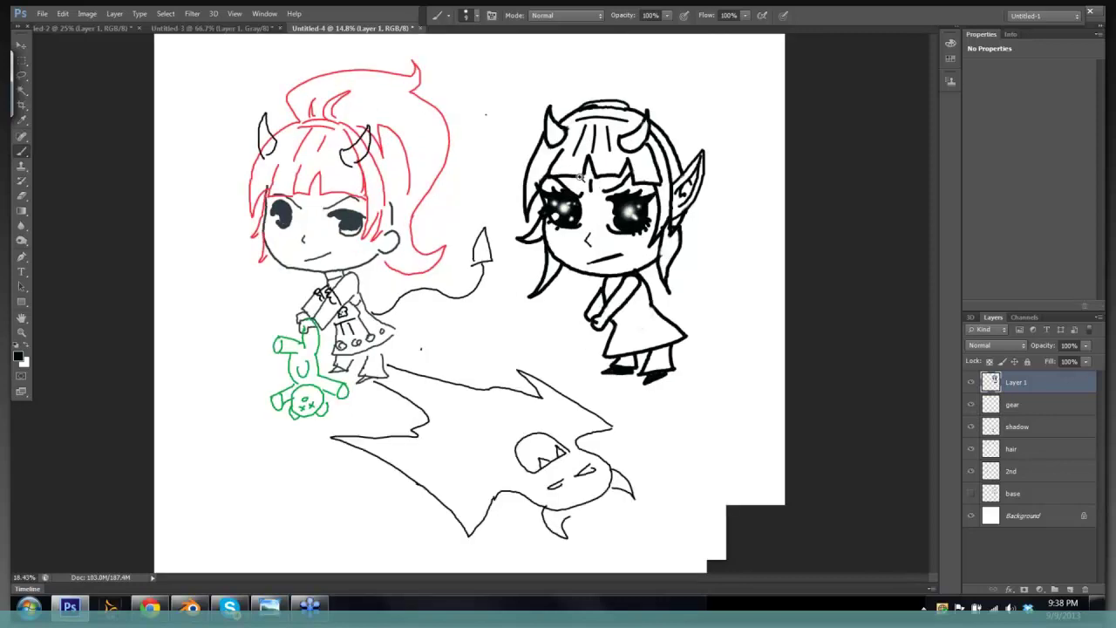
{"action": "scroll", "coordinate": [579, 177], "scroll_direction": "up", "scroll_amount": 3}
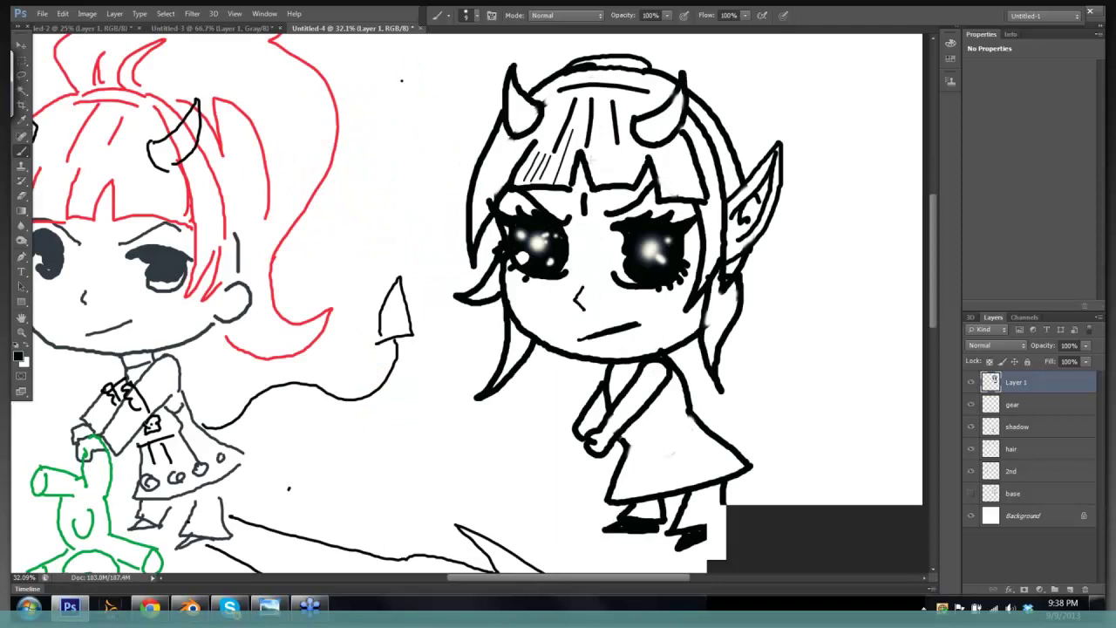
{"action": "mouse_move", "coordinate": [610, 123]}
{"action": "left_mouse_down"}
{"action": "mouse_move", "coordinate": [596, 184]}
{"action": "mouse_move", "coordinate": [614, 183]}
{"action": "left_mouse_up"}
{"action": "left_click_drag", "start_coordinate": [631, 135], "coordinate": [623, 187]}
{"action": "mouse_move", "coordinate": [666, 153]}
{"action": "left_mouse_down"}
{"action": "mouse_move", "coordinate": [656, 201]}
{"action": "mouse_move", "coordinate": [685, 180]}
{"action": "left_mouse_up"}
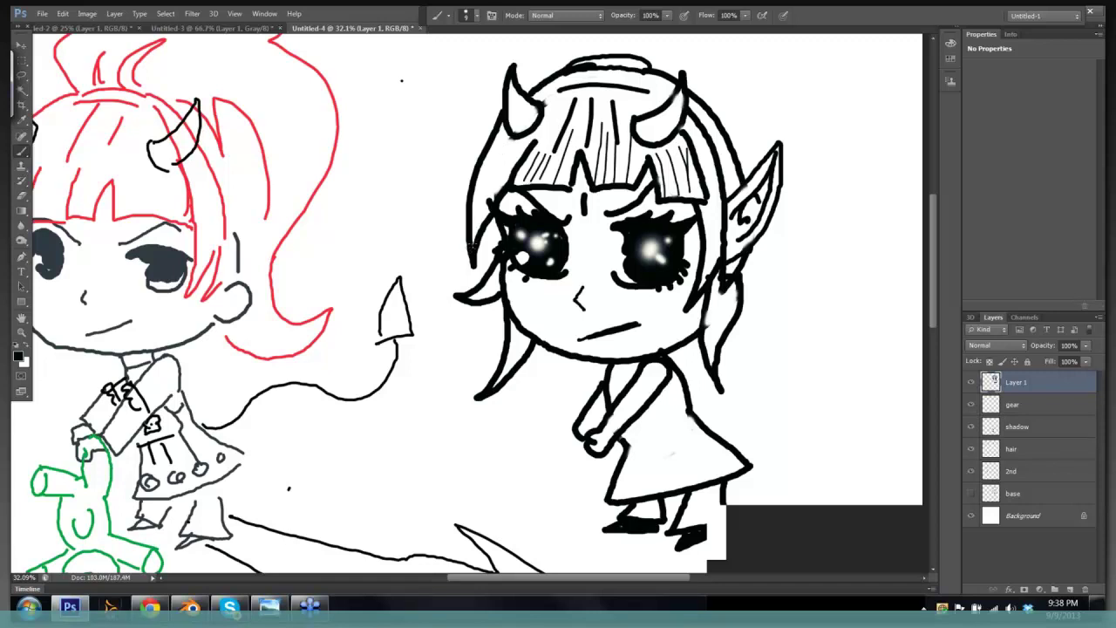
- Add fine strand lines inside the side locks on both sides of the face, including the pointed lower tips
{"action": "left_click_drag", "start_coordinate": [504, 163], "coordinate": [475, 230]}
{"action": "left_click_drag", "start_coordinate": [493, 163], "coordinate": [471, 223]}
{"action": "left_click_drag", "start_coordinate": [714, 208], "coordinate": [700, 290]}
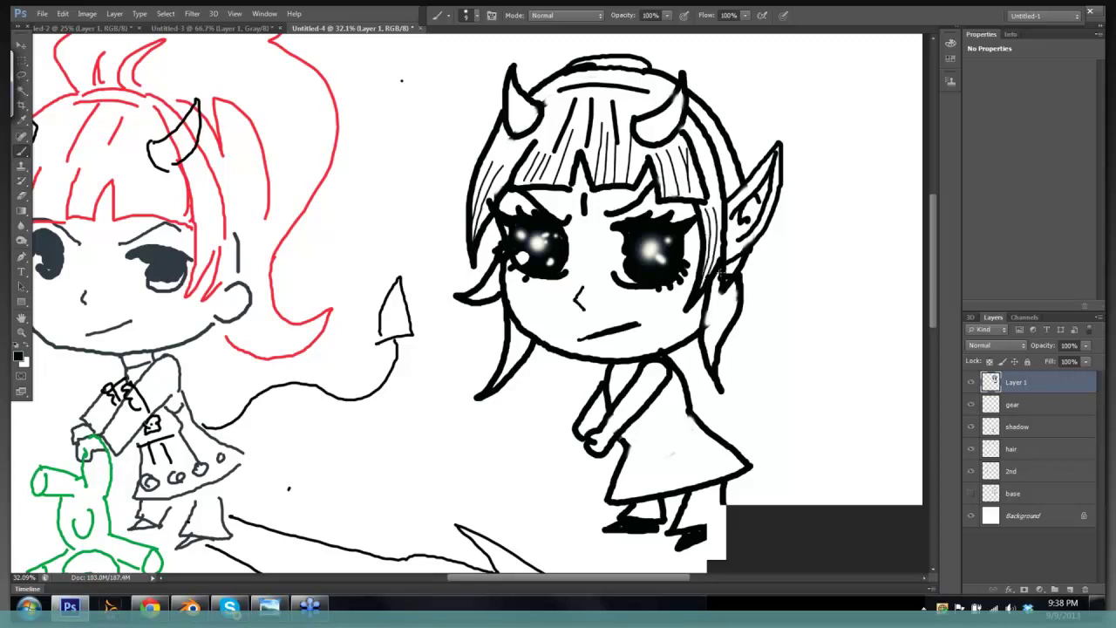
{"action": "mouse_move", "coordinate": [714, 288]}
{"action": "left_mouse_down"}
{"action": "mouse_move", "coordinate": [712, 370]}
{"action": "mouse_move", "coordinate": [731, 316]}
{"action": "mouse_move", "coordinate": [714, 339]}
{"action": "left_mouse_up"}
{"action": "left_click_drag", "start_coordinate": [716, 333], "coordinate": [709, 361]}
{"action": "left_click_drag", "start_coordinate": [728, 300], "coordinate": [714, 342]}
{"action": "mouse_move", "coordinate": [520, 326]}
{"action": "left_mouse_down"}
{"action": "mouse_move", "coordinate": [501, 377]}
{"action": "mouse_move", "coordinate": [511, 367]}
{"action": "left_mouse_up"}
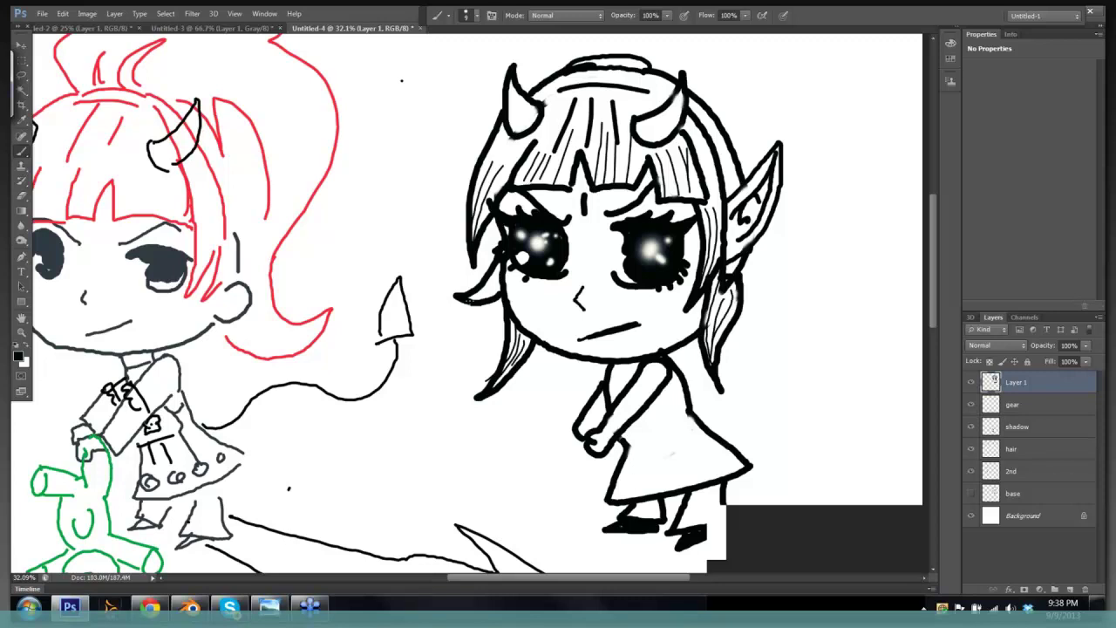
{"action": "left_click_drag", "start_coordinate": [492, 282], "coordinate": [476, 298]}
- Enlarge the brush to 35 px
{"action": "scroll", "coordinate": [740, 242], "scroll_direction": "up", "scroll_amount": 1}
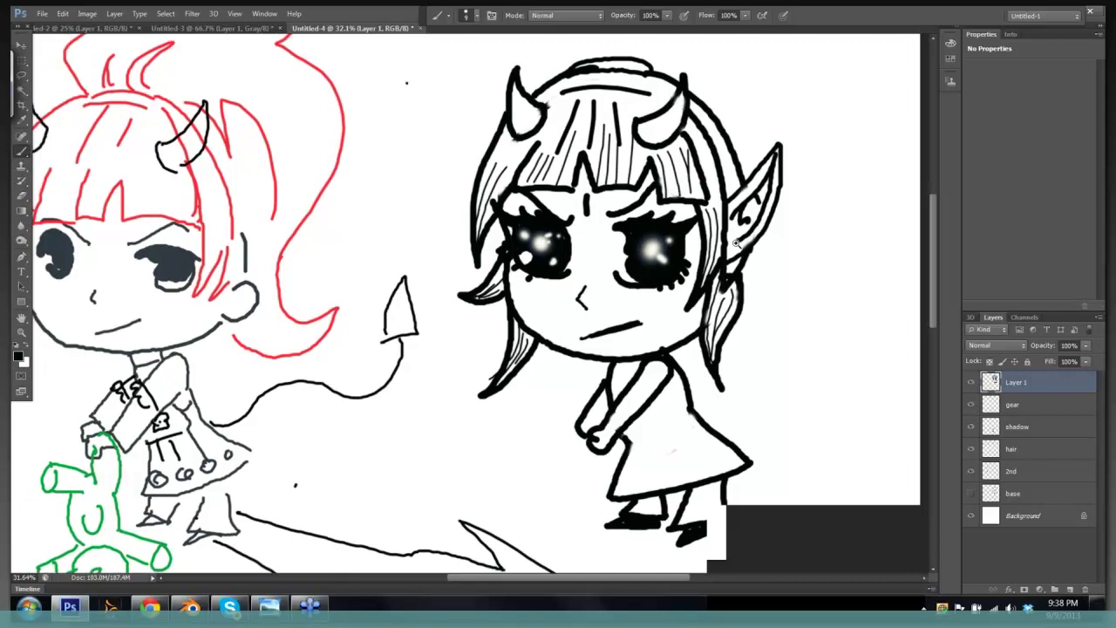
{"action": "scroll", "coordinate": [738, 242], "scroll_direction": "down", "scroll_amount": 3}
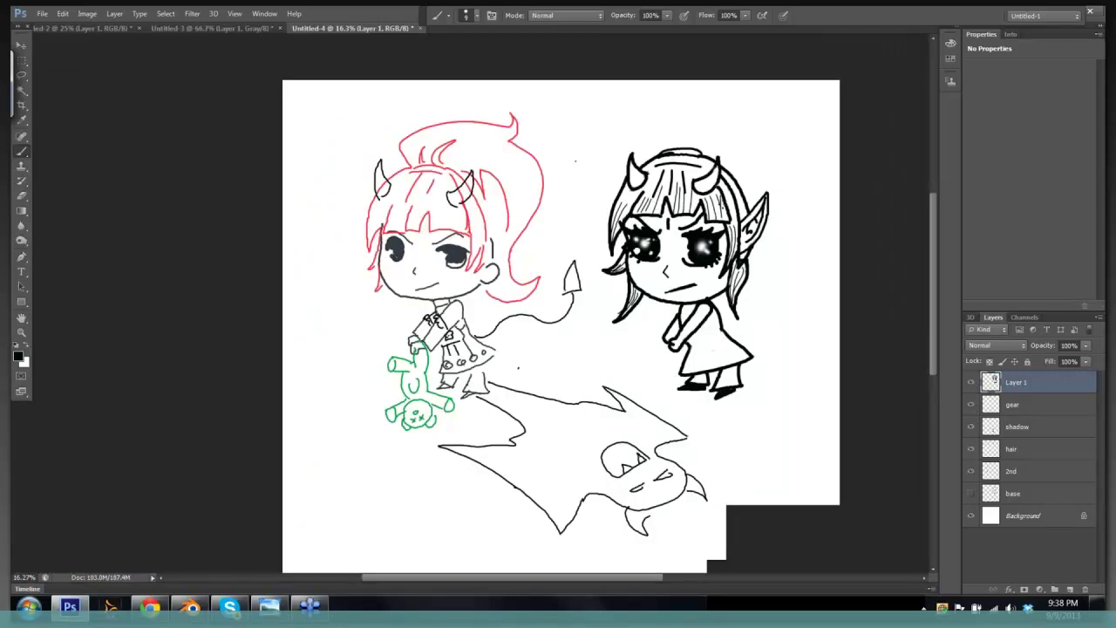
{"action": "key", "text": "bracketright"}
{"action": "key", "text": "bracketright"}
{"action": "key", "text": "bracketright"}
{"action": "key", "text": "bracketright"}
{"action": "left_click_drag", "start_coordinate": [655, 149], "coordinate": [650, 131]}
{"action": "key", "text": "ctrl+z"}
{"action": "left_click_drag", "start_coordinate": [676, 148], "coordinate": [676, 135]}
{"action": "key", "text": "ctrl+z"}
- Draw the ponytail outline from the hair tie over to a pointed flick, sweeping down behind the ear to a curled tip
{"action": "scroll", "coordinate": [687, 150], "scroll_direction": "up", "scroll_amount": 1}
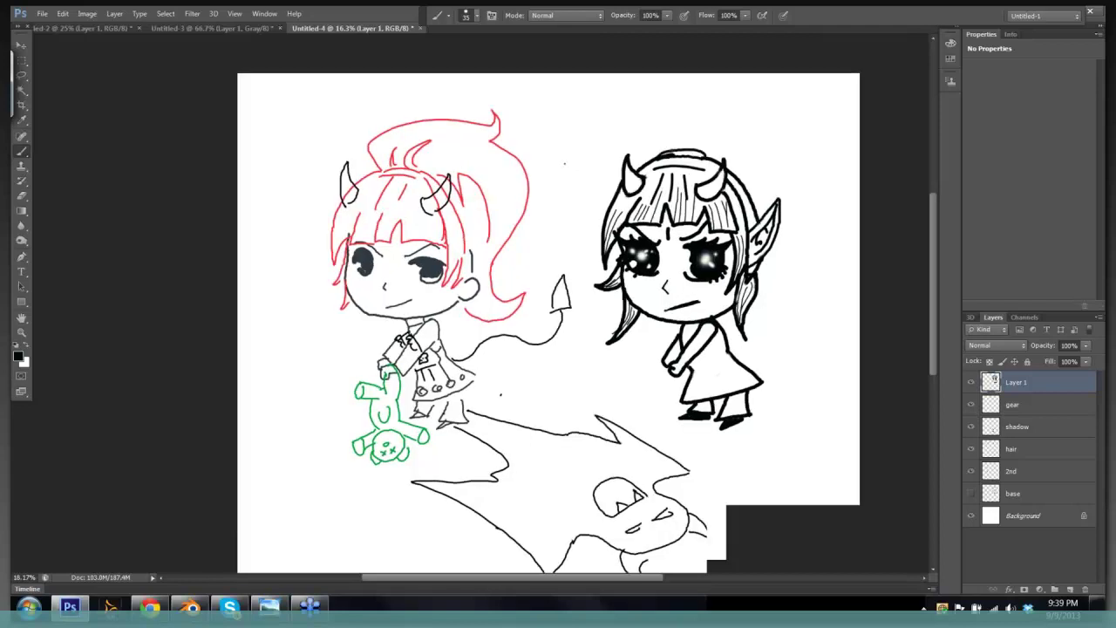
{"action": "scroll", "coordinate": [687, 150], "scroll_direction": "up", "scroll_amount": 1}
{"action": "left_click_drag", "start_coordinate": [657, 140], "coordinate": [658, 133]}
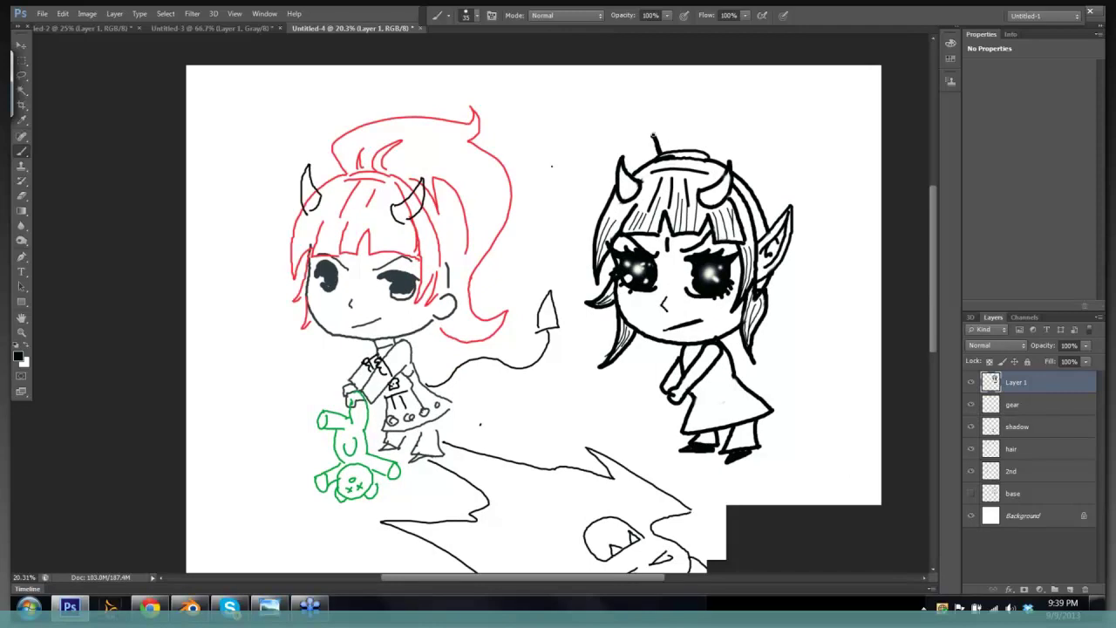
{"action": "left_click_drag", "start_coordinate": [656, 132], "coordinate": [779, 124]}
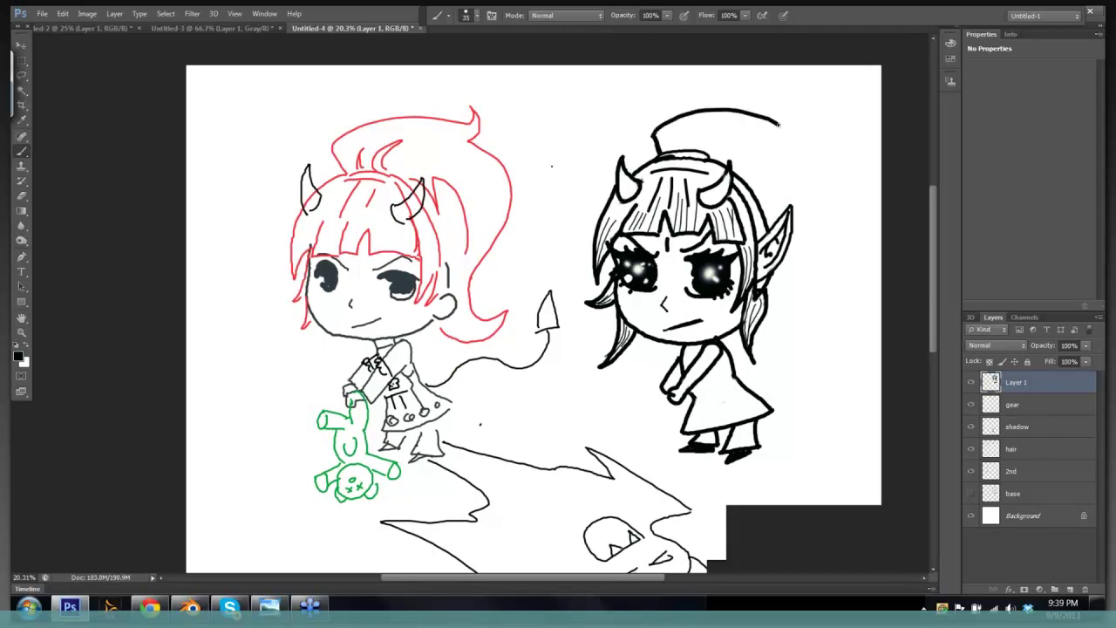
{"action": "mouse_move", "coordinate": [779, 124]}
{"action": "left_mouse_down"}
{"action": "mouse_move", "coordinate": [789, 107]}
{"action": "mouse_move", "coordinate": [792, 134]}
{"action": "left_mouse_up"}
{"action": "mouse_move", "coordinate": [790, 133]}
{"action": "left_mouse_down"}
{"action": "mouse_move", "coordinate": [826, 201]}
{"action": "mouse_move", "coordinate": [785, 276]}
{"action": "mouse_move", "coordinate": [790, 247]}
{"action": "mouse_move", "coordinate": [780, 288]}
{"action": "mouse_move", "coordinate": [793, 302]}
{"action": "mouse_move", "coordinate": [816, 291]}
{"action": "mouse_move", "coordinate": [809, 309]}
{"action": "mouse_move", "coordinate": [755, 336]}
{"action": "left_mouse_up"}
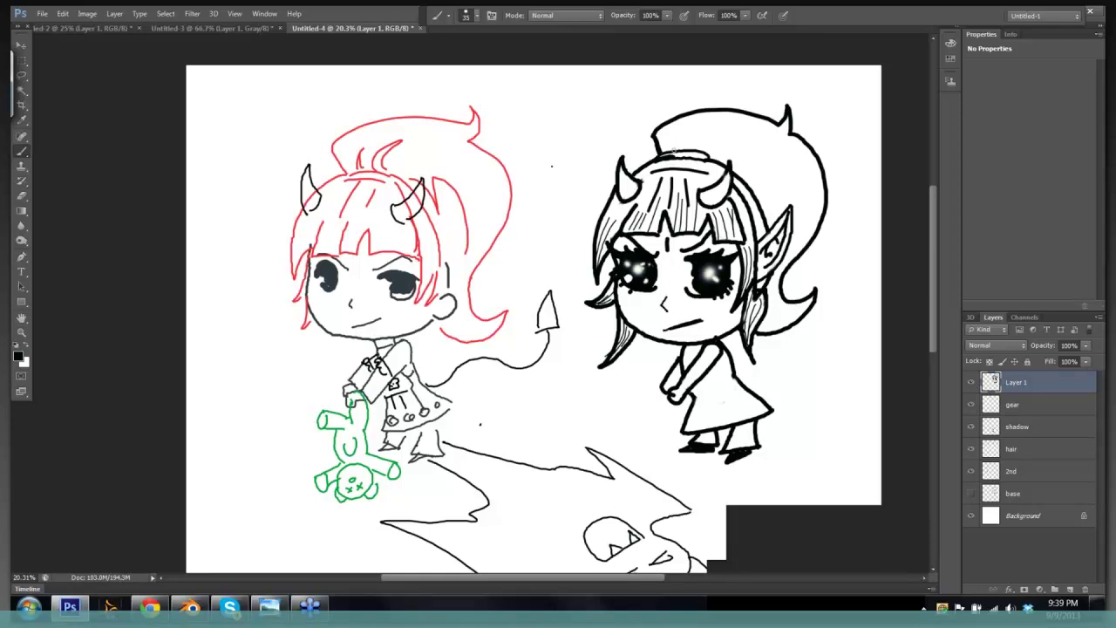
- Draw strand strokes above the hair tie, a jagged inner edge and long curved strand lines inside the ponytail
{"action": "mouse_move", "coordinate": [673, 153]}
{"action": "left_mouse_down"}
{"action": "mouse_move", "coordinate": [685, 127]}
{"action": "mouse_move", "coordinate": [692, 143]}
{"action": "mouse_move", "coordinate": [703, 131]}
{"action": "mouse_move", "coordinate": [698, 150]}
{"action": "left_mouse_up"}
{"action": "key", "text": "bracketleft"}
{"action": "mouse_move", "coordinate": [742, 136]}
{"action": "left_mouse_down"}
{"action": "mouse_move", "coordinate": [752, 169]}
{"action": "mouse_move", "coordinate": [775, 174]}
{"action": "mouse_move", "coordinate": [792, 206]}
{"action": "left_mouse_up"}
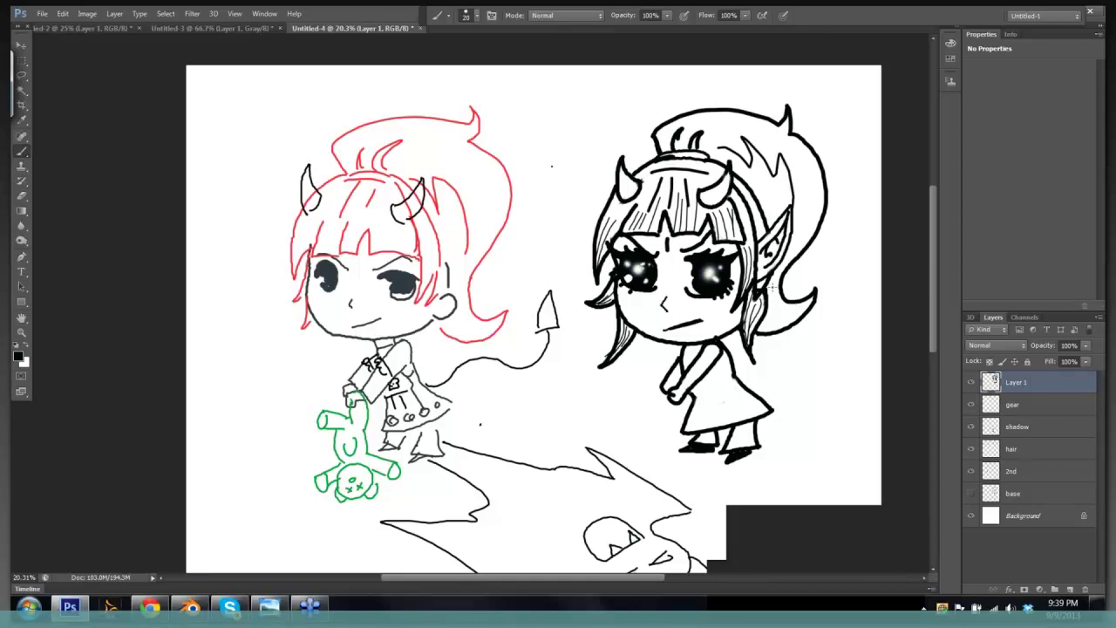
{"action": "left_click_drag", "start_coordinate": [771, 282], "coordinate": [790, 321]}
{"action": "left_click_drag", "start_coordinate": [775, 138], "coordinate": [807, 209]}
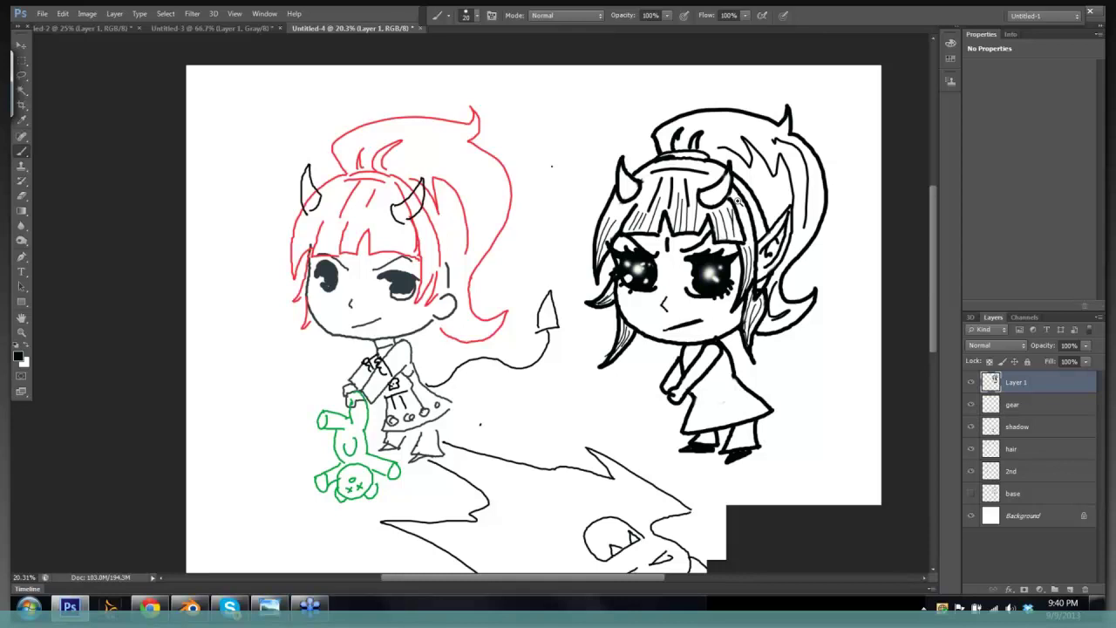
- Draw thin curved ridge lines across both horns with a 7 px brush
{"action": "scroll", "coordinate": [737, 201], "scroll_direction": "up", "scroll_amount": 1}
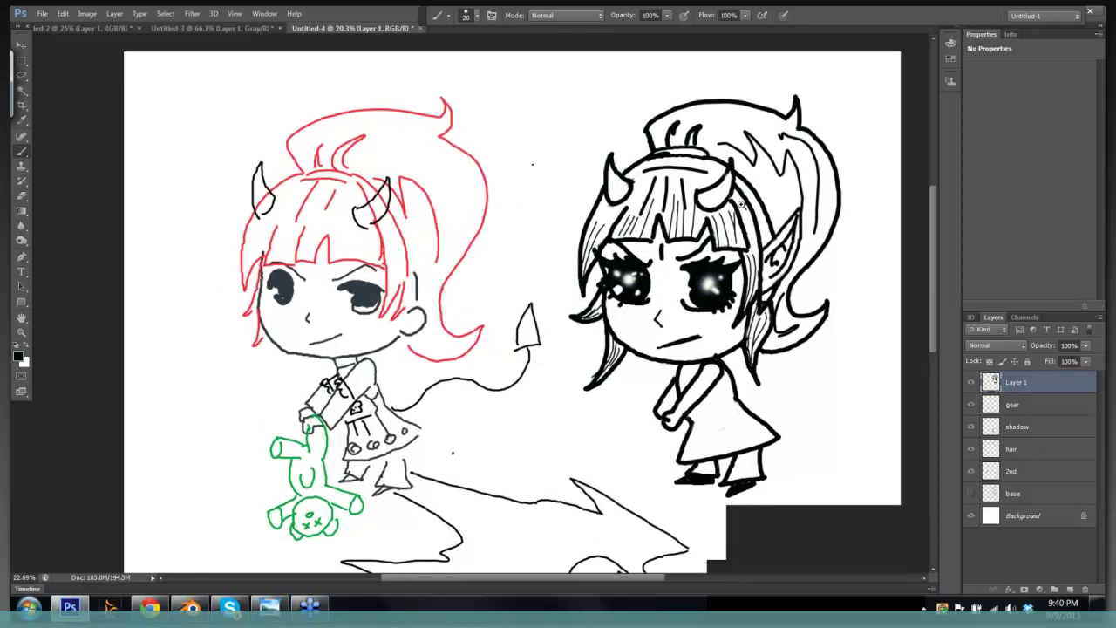
{"action": "scroll", "coordinate": [724, 202], "scroll_direction": "up", "scroll_amount": 4}
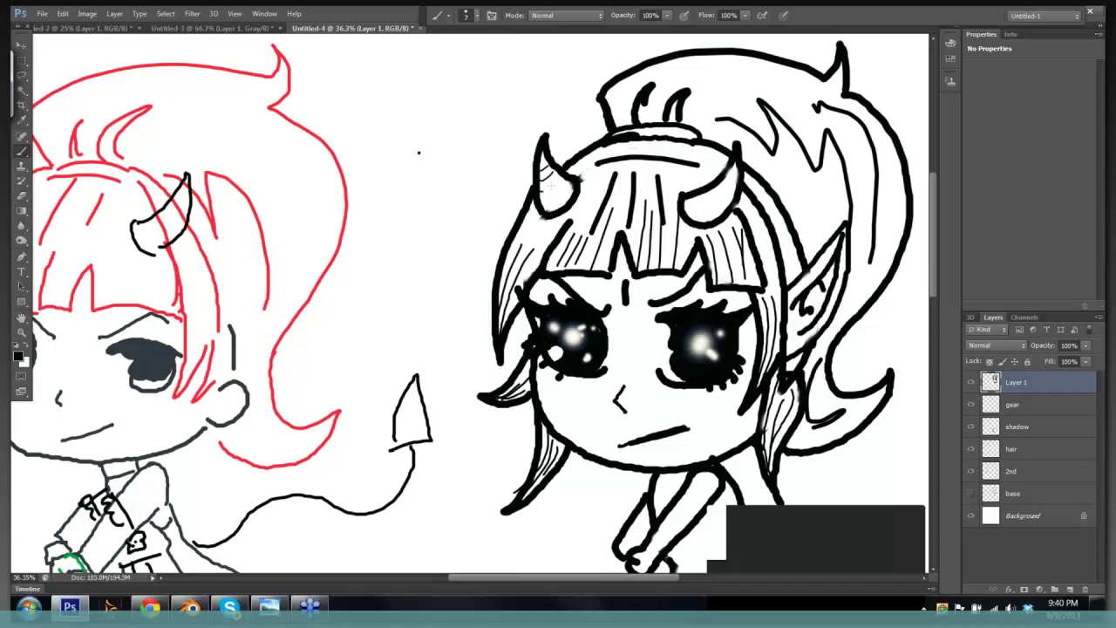
{"action": "left_click_drag", "start_coordinate": [545, 190], "coordinate": [559, 178]}
{"action": "mouse_move", "coordinate": [543, 200]}
{"action": "left_mouse_down"}
{"action": "mouse_move", "coordinate": [572, 176]}
{"action": "mouse_move", "coordinate": [568, 192]}
{"action": "left_mouse_up"}
{"action": "left_click_drag", "start_coordinate": [696, 218], "coordinate": [731, 178]}
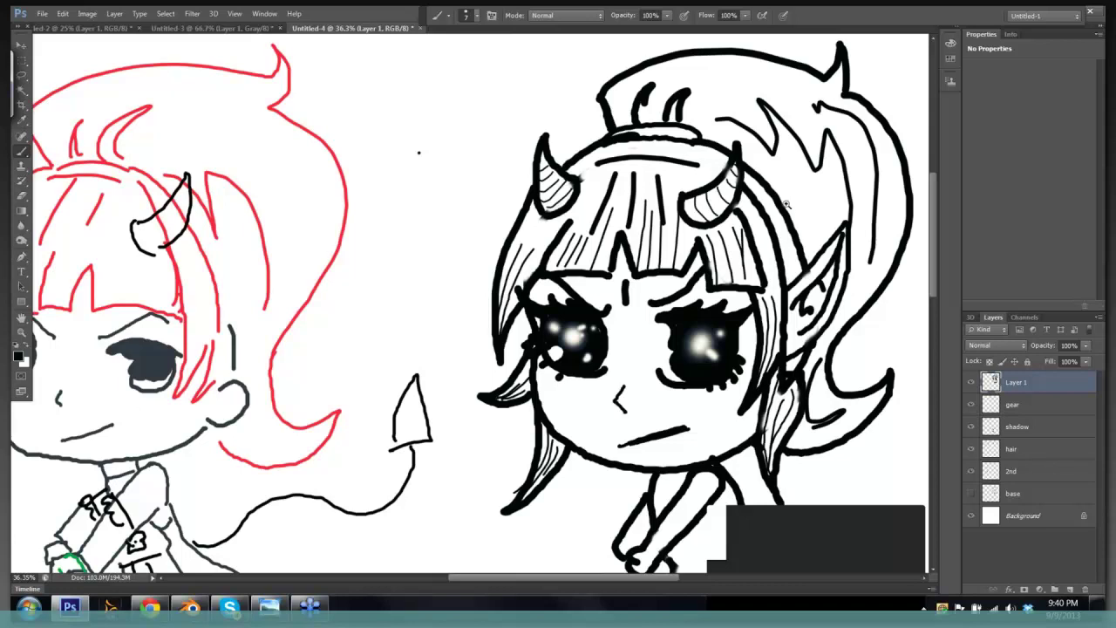
- Erase the upper outline of the far arm below the chin and redraw it with a 15 px brush
{"action": "left_click_drag", "start_coordinate": [792, 204], "coordinate": [777, 180]}
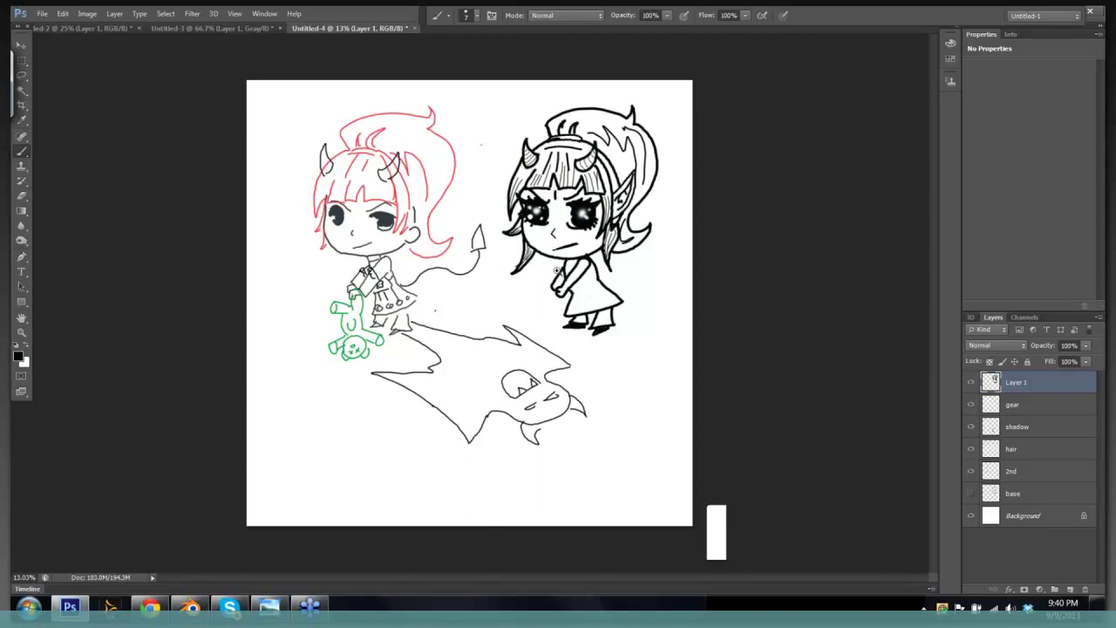
{"action": "scroll", "coordinate": [557, 272], "scroll_direction": "up", "scroll_amount": 1}
{"action": "scroll", "coordinate": [559, 272], "scroll_direction": "up", "scroll_amount": 2}
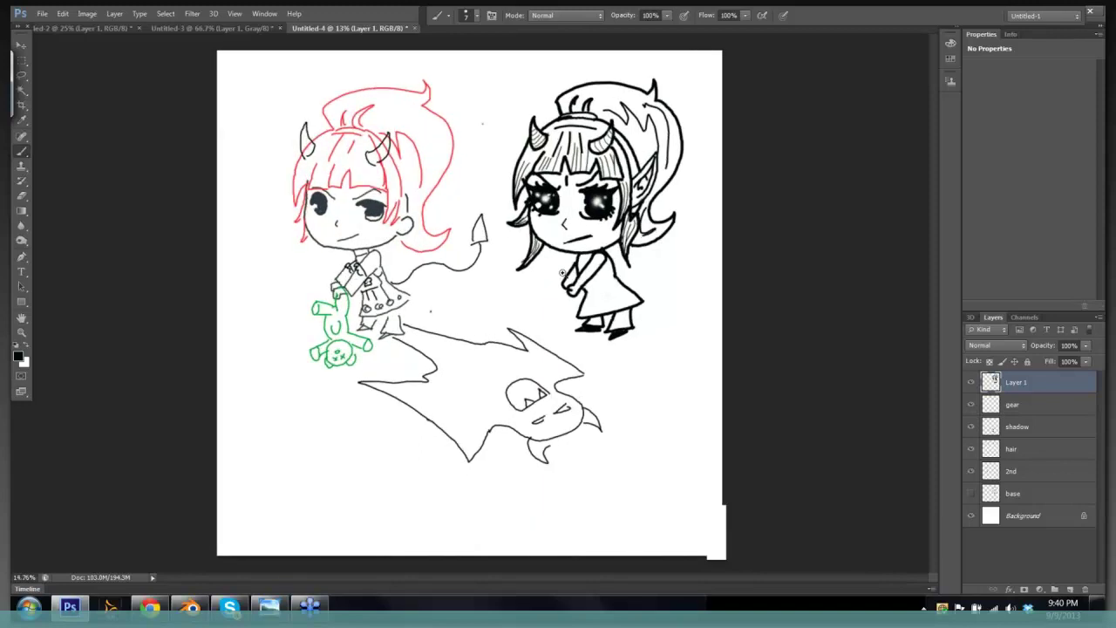
{"action": "scroll", "coordinate": [562, 273], "scroll_direction": "up", "scroll_amount": 3}
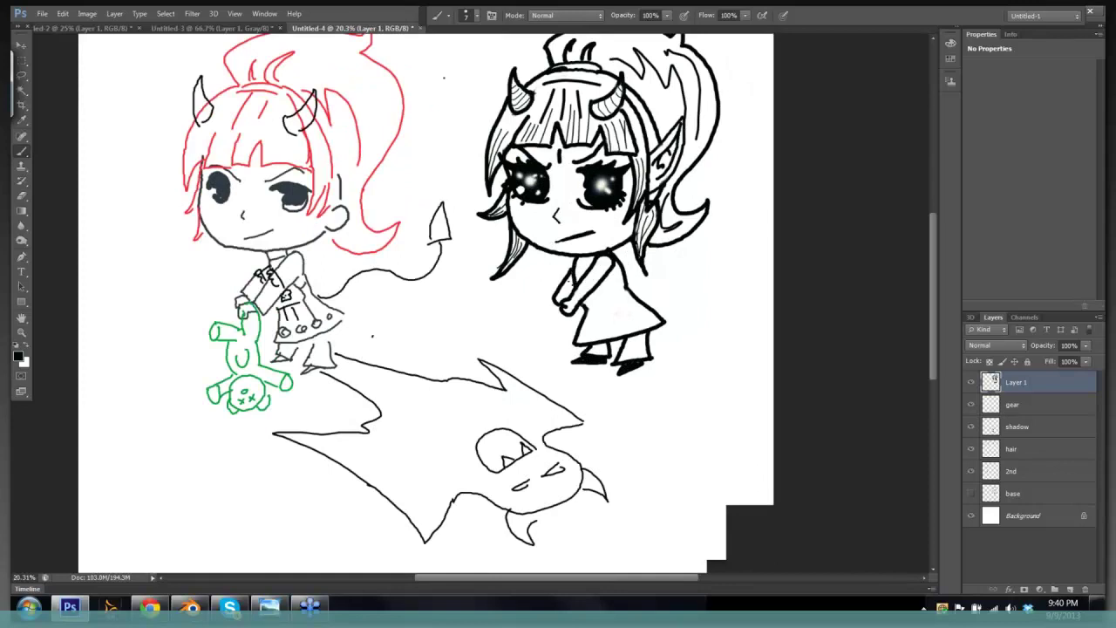
{"action": "key", "text": "e"}
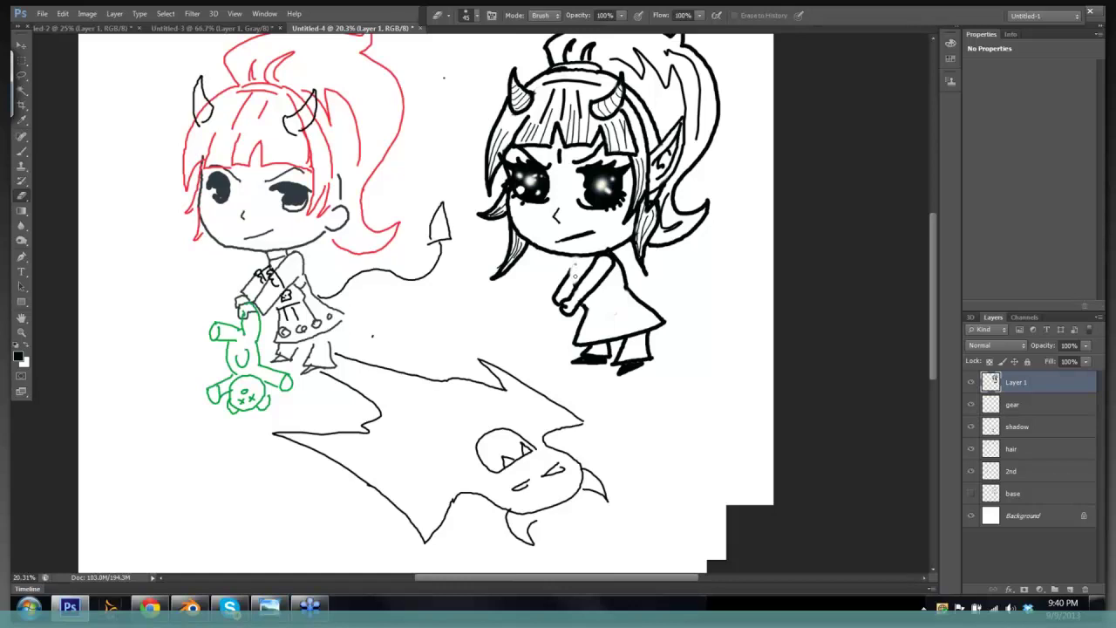
{"action": "key", "text": "b"}
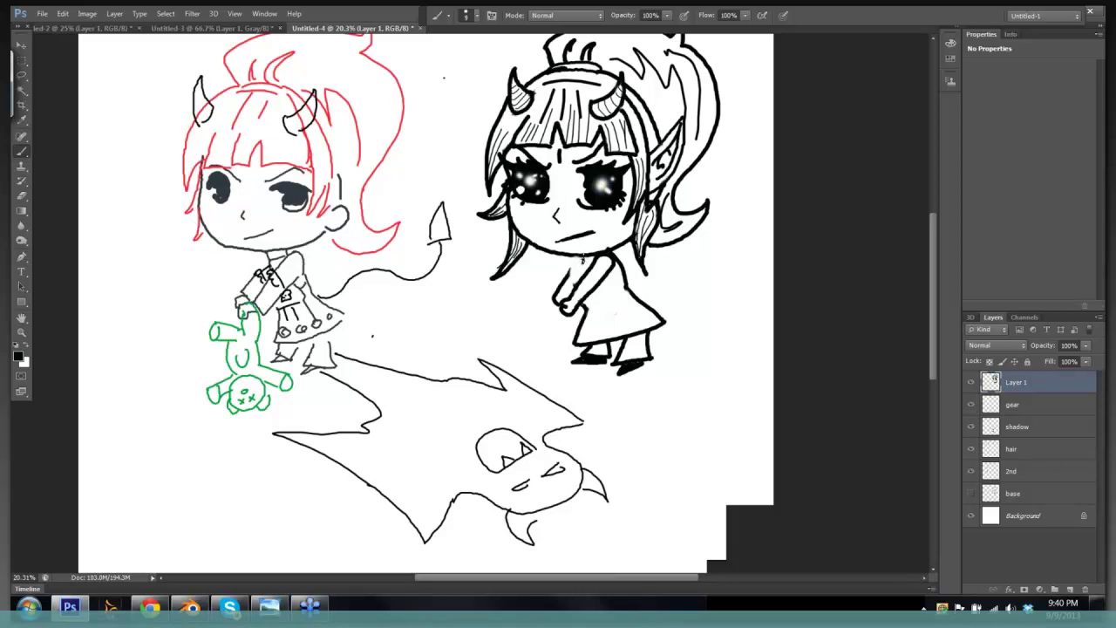
{"action": "key", "text": "bracketright"}
{"action": "key", "text": "e"}
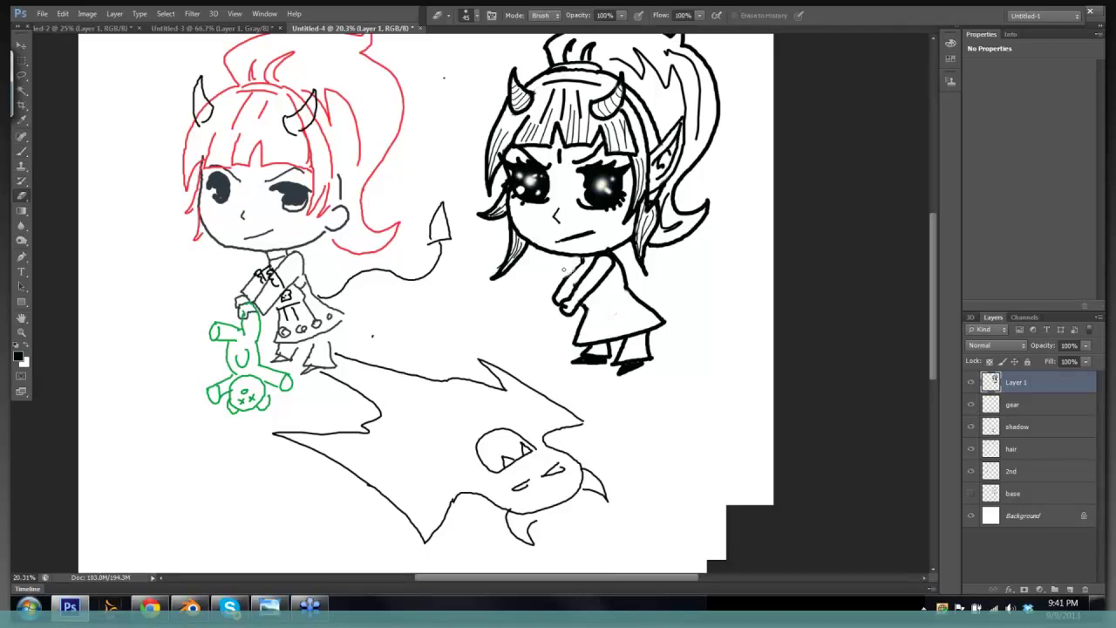
- Draw short sleeve edges across the upper parts of both arms
{"action": "key", "text": "b"}
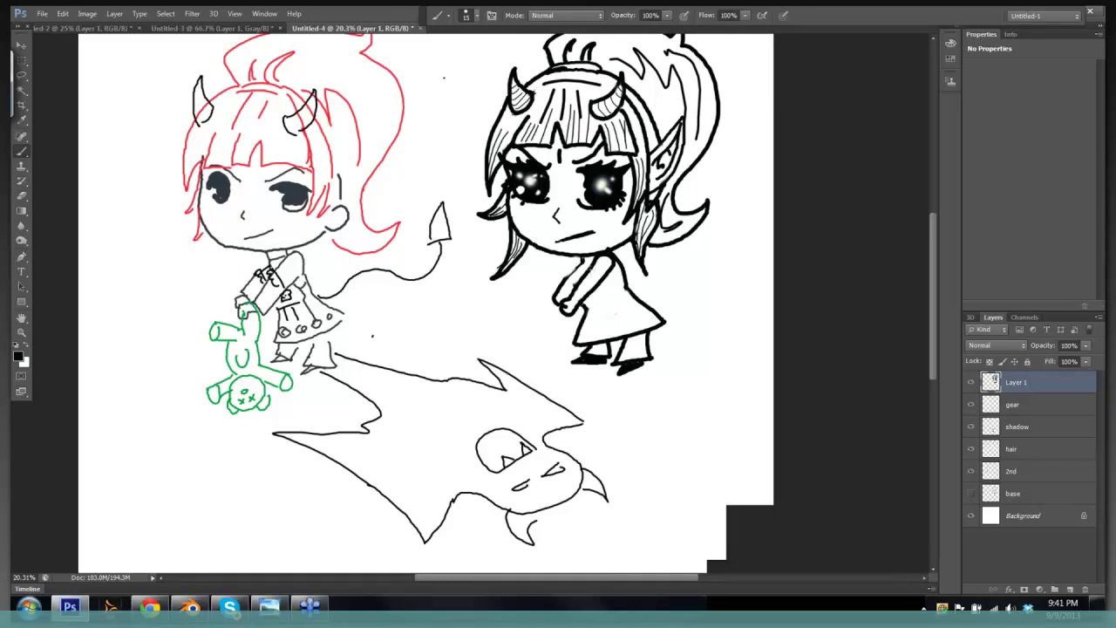
{"action": "mouse_move", "coordinate": [592, 279]}
{"action": "left_mouse_down"}
{"action": "mouse_move", "coordinate": [602, 269]}
{"action": "mouse_move", "coordinate": [586, 279]}
{"action": "left_mouse_up"}
{"action": "scroll", "coordinate": [627, 297], "scroll_direction": "up", "scroll_amount": 1}
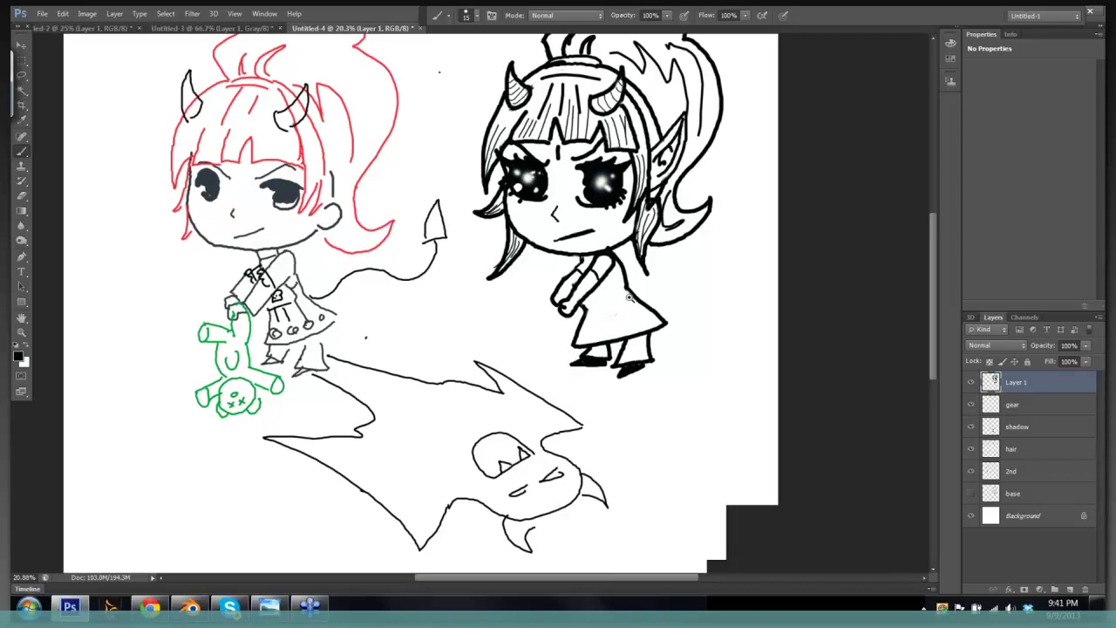
- Draw the bodice's side and waist edges with a small skull emblem, and add pleat lines down the skirt
{"action": "scroll", "coordinate": [582, 273], "scroll_direction": "up", "scroll_amount": 2}
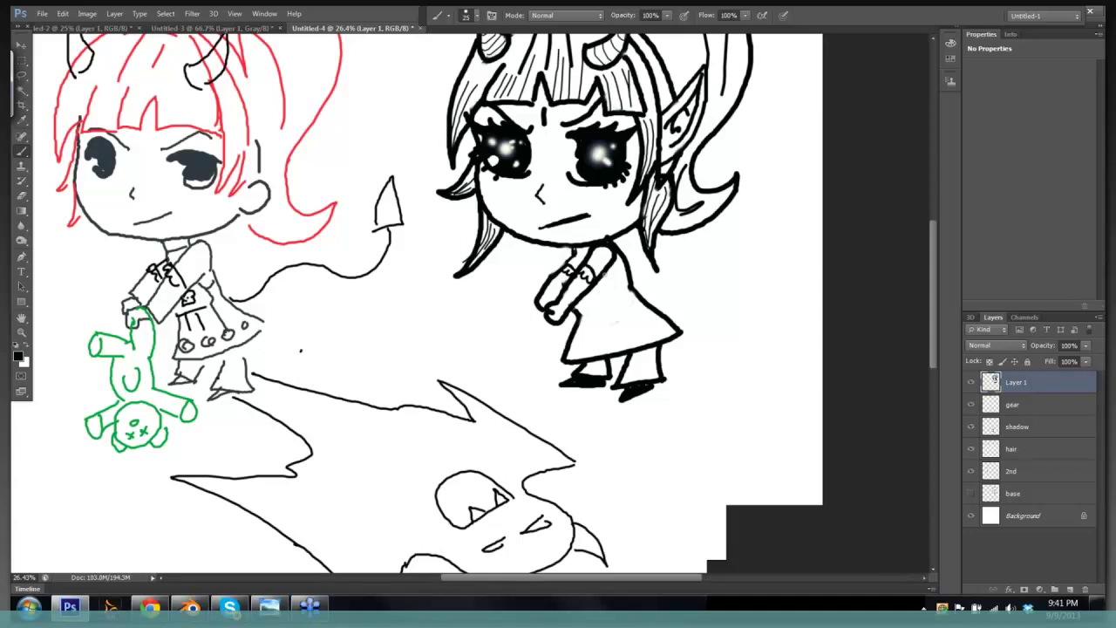
{"action": "left_click_drag", "start_coordinate": [604, 274], "coordinate": [612, 304]}
{"action": "left_click_drag", "start_coordinate": [596, 284], "coordinate": [589, 300]}
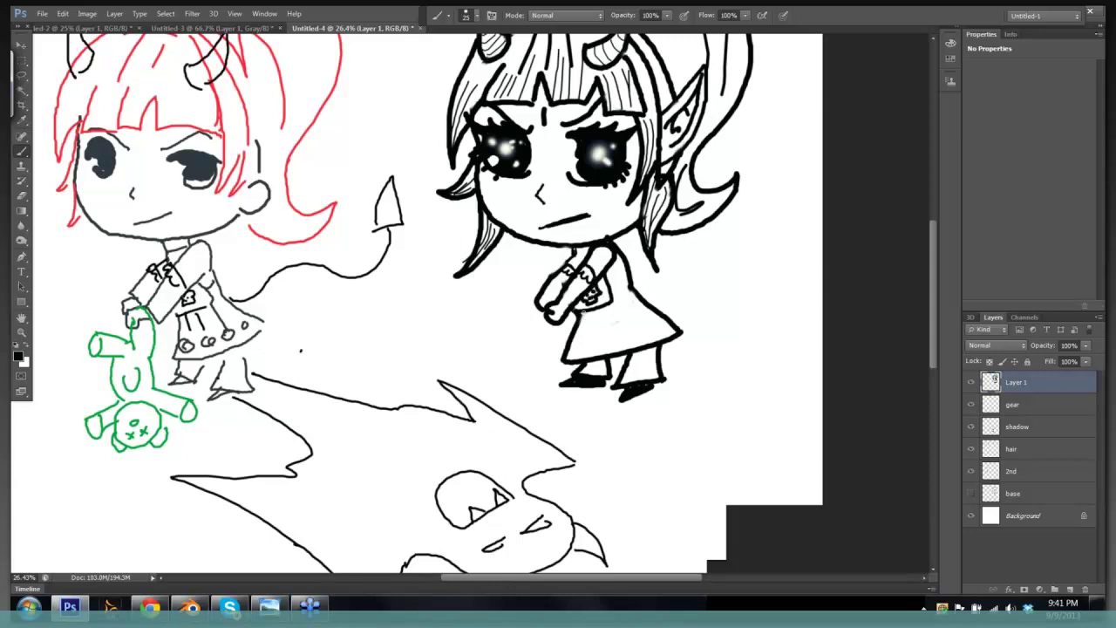
{"action": "mouse_move", "coordinate": [581, 349]}
{"action": "left_mouse_down"}
{"action": "mouse_move", "coordinate": [595, 309]}
{"action": "mouse_move", "coordinate": [609, 305]}
{"action": "mouse_move", "coordinate": [623, 333]}
{"action": "mouse_move", "coordinate": [625, 305]}
{"action": "left_mouse_up"}
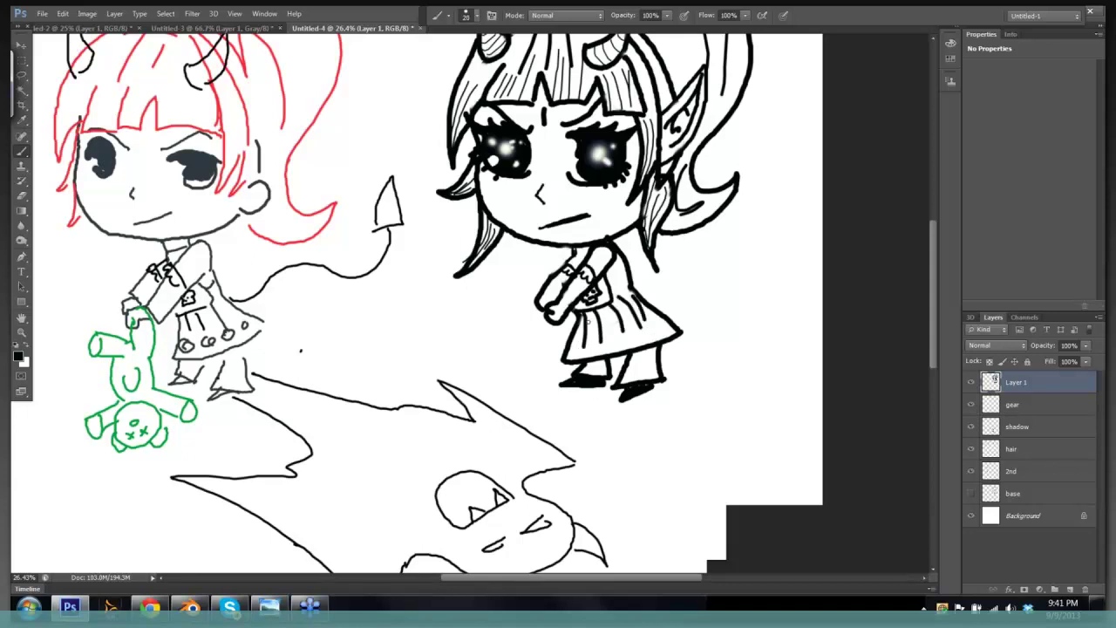
- Draw a looping wavy trim along the skirt hem with a thinner brush
{"action": "key", "text": "bracketleft"}
{"action": "key", "text": "bracketleft"}
{"action": "mouse_move", "coordinate": [572, 345]}
{"action": "left_mouse_down"}
{"action": "mouse_move", "coordinate": [603, 351]}
{"action": "mouse_move", "coordinate": [672, 326]}
{"action": "left_mouse_up"}
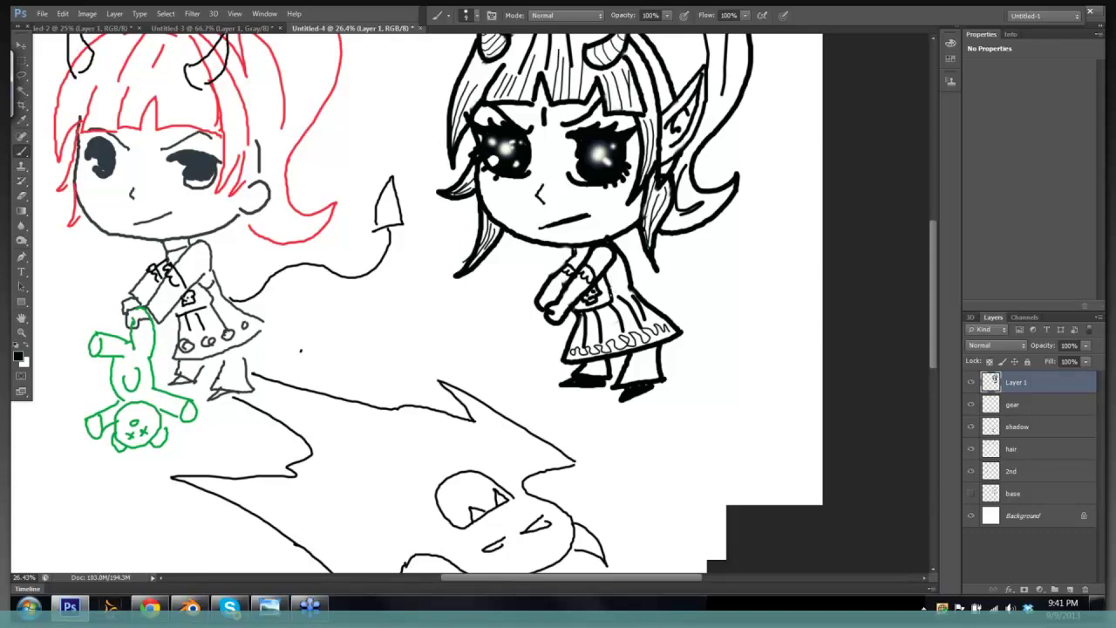
- Draw flame patterns on both trouser legs with a 20 px brush
{"action": "key", "text": "bracketright"}
{"action": "scroll", "coordinate": [676, 347], "scroll_direction": "up", "scroll_amount": 2}
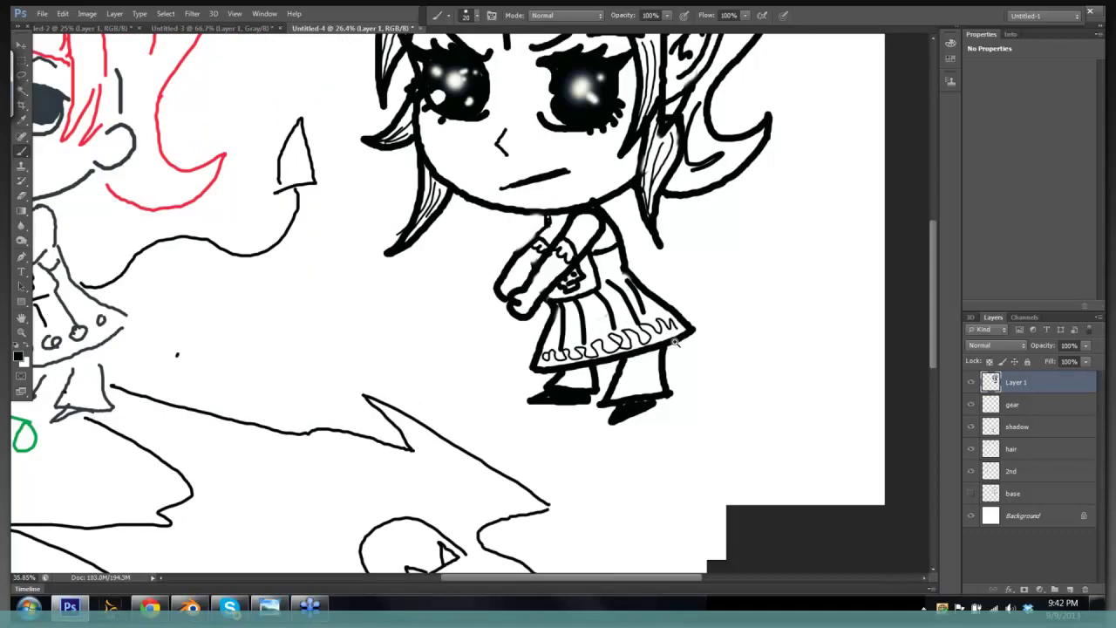
{"action": "mouse_move", "coordinate": [604, 277]}
{"action": "left_mouse_down"}
{"action": "mouse_move", "coordinate": [615, 258]}
{"action": "mouse_move", "coordinate": [626, 283]}
{"action": "mouse_move", "coordinate": [634, 251]}
{"action": "mouse_move", "coordinate": [646, 275]}
{"action": "mouse_move", "coordinate": [644, 250]}
{"action": "mouse_move", "coordinate": [647, 263]}
{"action": "left_mouse_up"}
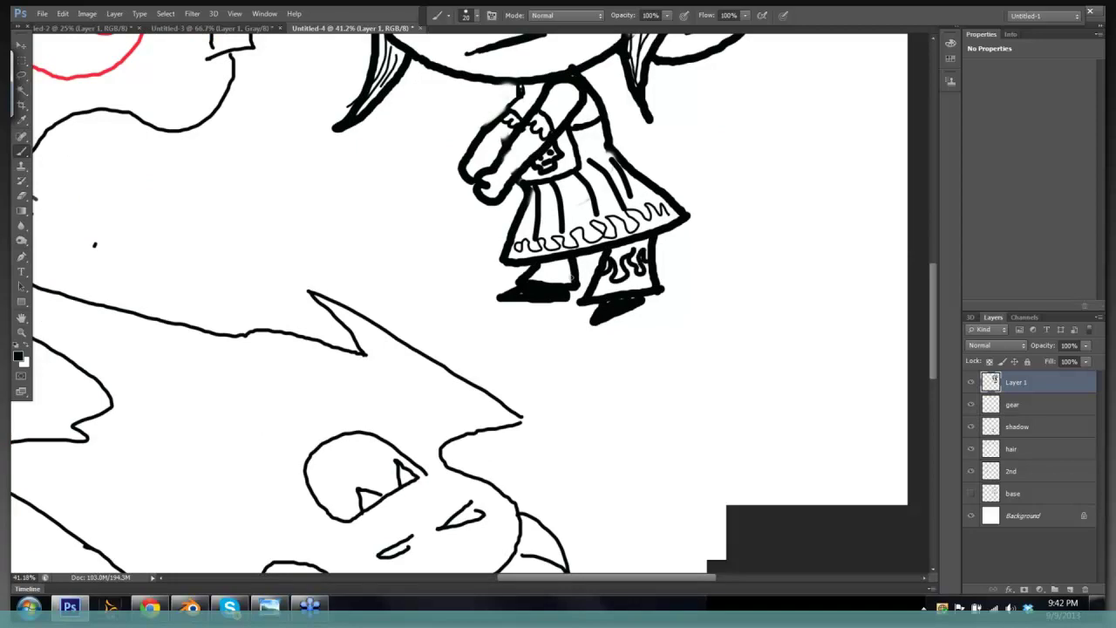
{"action": "mouse_move", "coordinate": [576, 276]}
{"action": "left_mouse_down"}
{"action": "mouse_move", "coordinate": [562, 259]}
{"action": "mouse_move", "coordinate": [553, 279]}
{"action": "mouse_move", "coordinate": [544, 266]}
{"action": "left_mouse_up"}
{"action": "scroll", "coordinate": [689, 299], "scroll_direction": "down", "scroll_amount": 1}
{"action": "scroll", "coordinate": [702, 299], "scroll_direction": "down", "scroll_amount": 2}
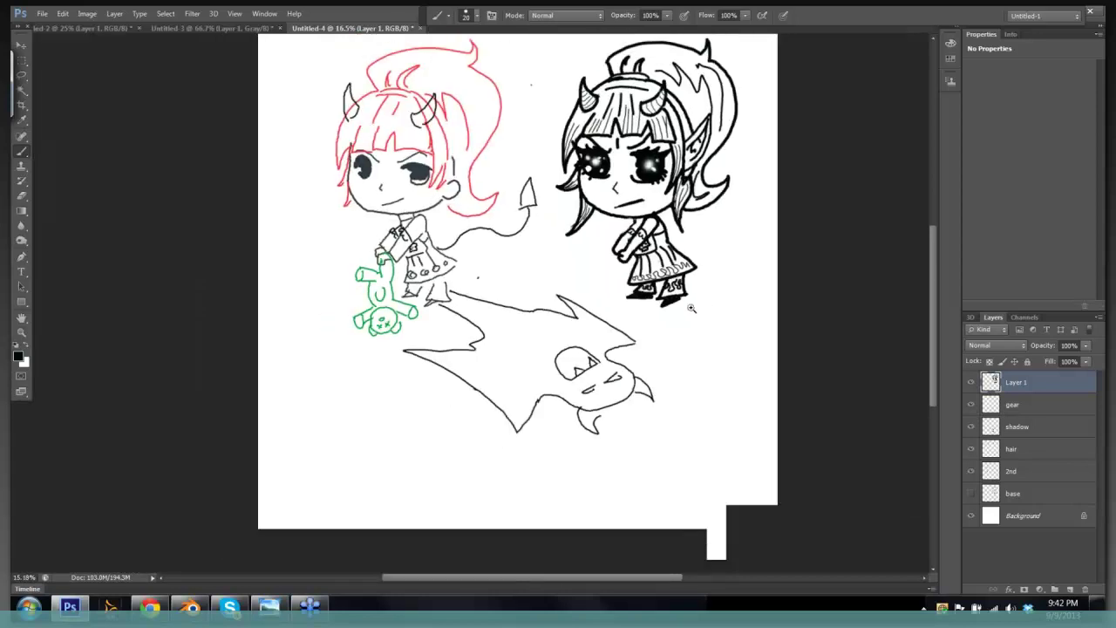
{"action": "scroll", "coordinate": [691, 307], "scroll_direction": "down", "scroll_amount": 1}
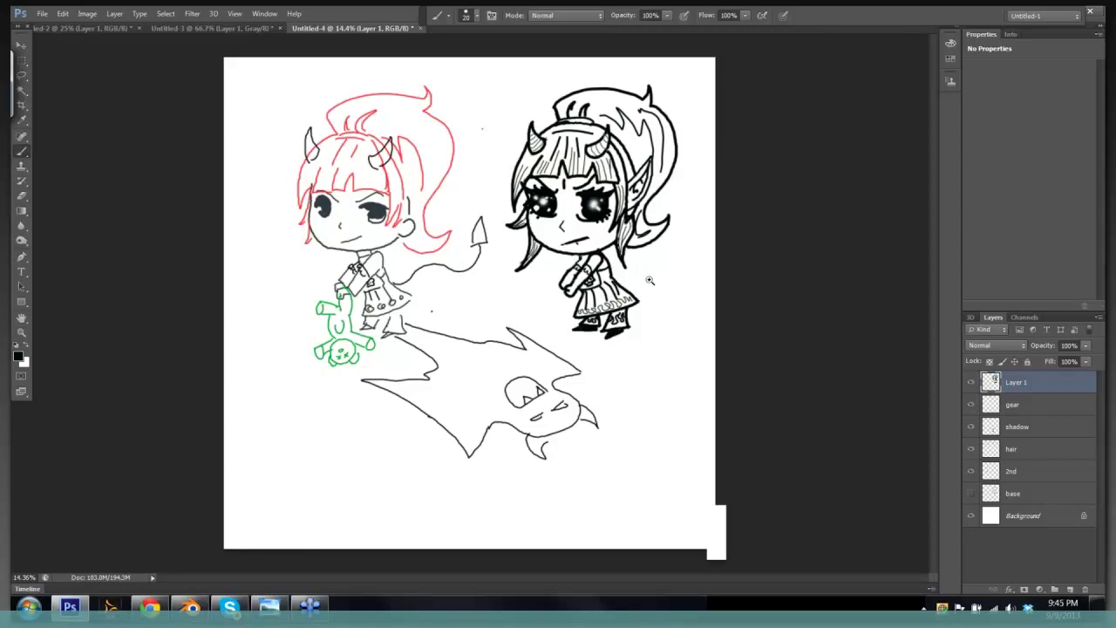
- Draw a long wavy double-lined tail curving from the back of the skirt up beside the ponytail
{"action": "left_click_drag", "start_coordinate": [650, 280], "coordinate": [673, 282]}
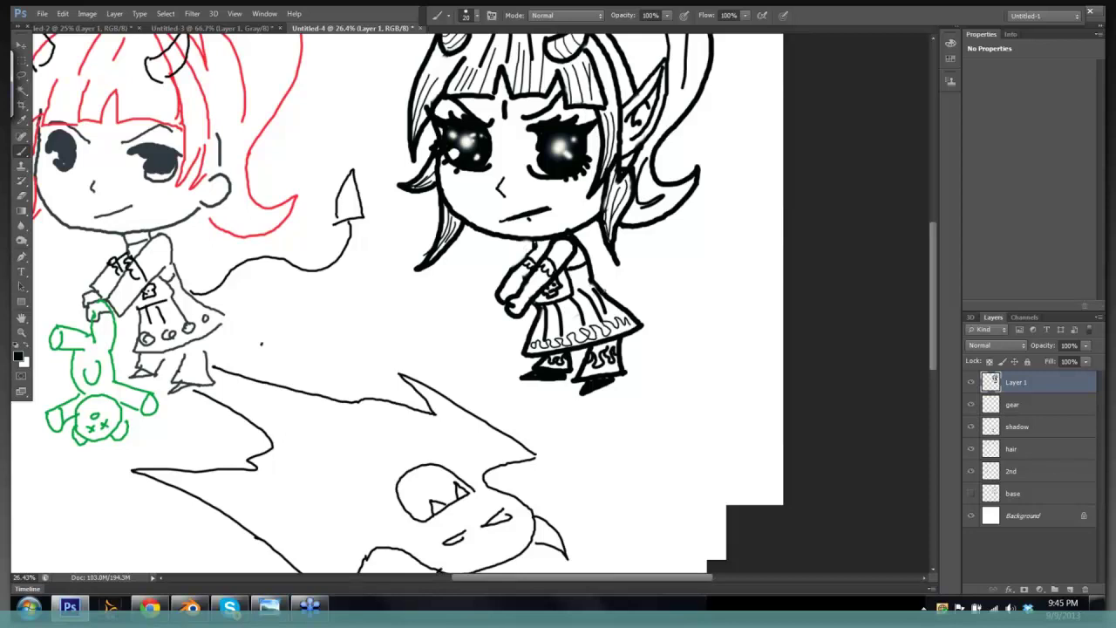
{"action": "mouse_move", "coordinate": [603, 295]}
{"action": "left_mouse_down"}
{"action": "mouse_move", "coordinate": [655, 253]}
{"action": "mouse_move", "coordinate": [697, 250]}
{"action": "mouse_move", "coordinate": [735, 205]}
{"action": "mouse_move", "coordinate": [725, 164]}
{"action": "left_mouse_up"}
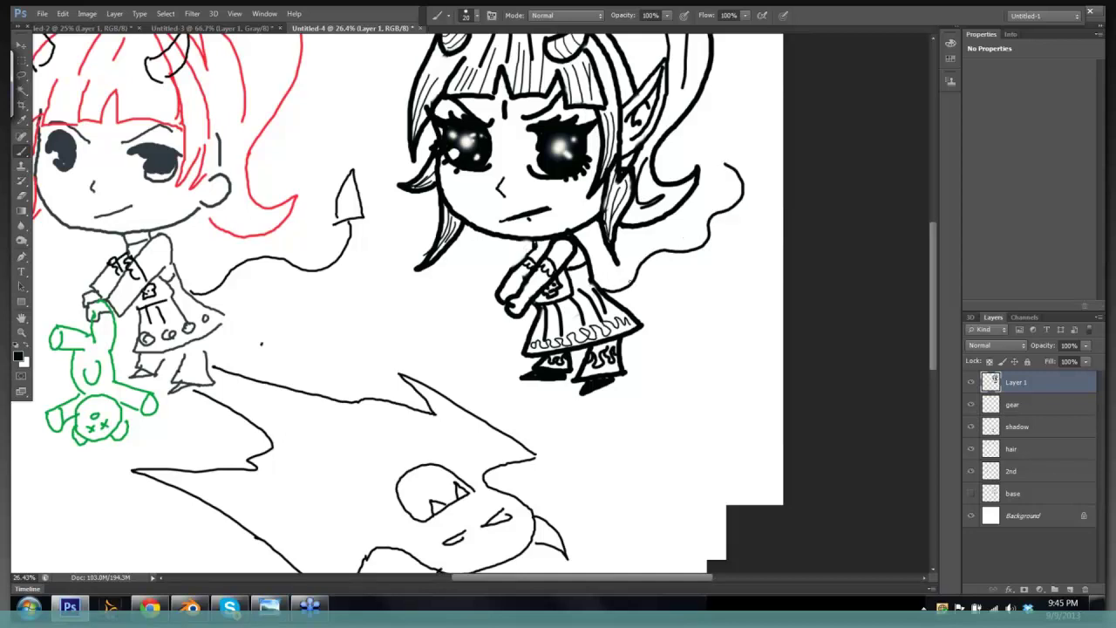
{"action": "key", "text": "z"}
{"action": "mouse_move", "coordinate": [649, 280]}
{"action": "left_mouse_down"}
{"action": "mouse_move", "coordinate": [668, 255]}
{"action": "mouse_move", "coordinate": [724, 245]}
{"action": "mouse_move", "coordinate": [766, 183]}
{"action": "mouse_move", "coordinate": [756, 200]}
{"action": "left_mouse_up"}
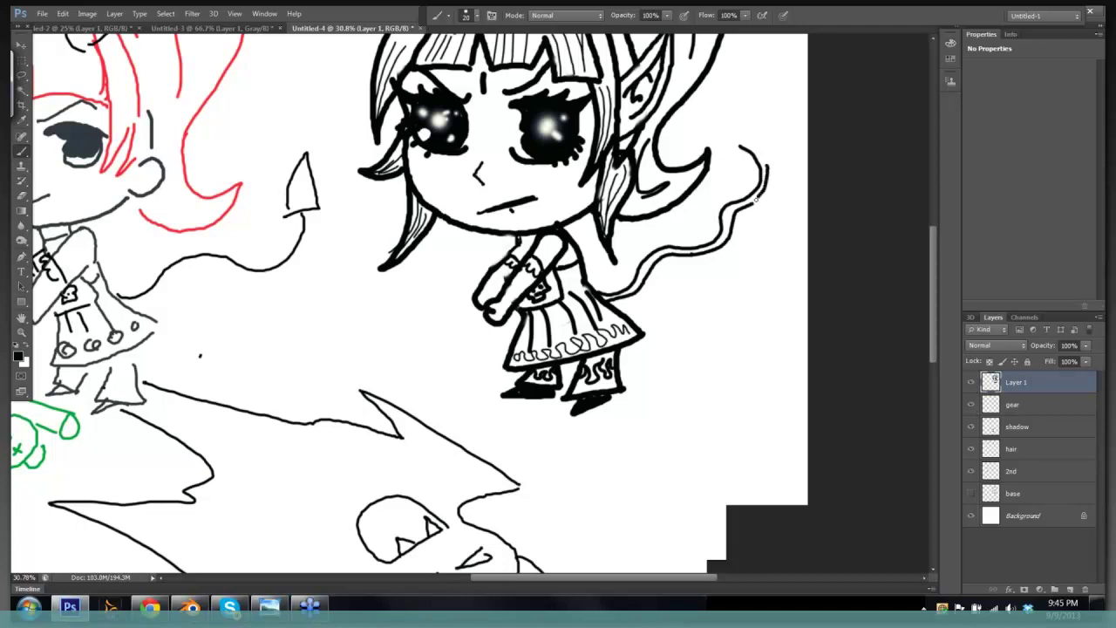
{"action": "left_click_drag", "start_coordinate": [746, 144], "coordinate": [767, 166]}
- Draw a pointed arrowhead tip with small inner marks at the end of the tail
{"action": "mouse_move", "coordinate": [725, 76]}
{"action": "left_mouse_down"}
{"action": "mouse_move", "coordinate": [717, 147]}
{"action": "mouse_move", "coordinate": [738, 153]}
{"action": "left_mouse_up"}
{"action": "mouse_move", "coordinate": [725, 76]}
{"action": "left_mouse_down"}
{"action": "mouse_move", "coordinate": [770, 128]}
{"action": "mouse_move", "coordinate": [747, 142]}
{"action": "left_mouse_up"}
{"action": "mouse_move", "coordinate": [724, 79]}
{"action": "left_mouse_down"}
{"action": "mouse_move", "coordinate": [721, 122]}
{"action": "mouse_move", "coordinate": [741, 136]}
{"action": "left_mouse_up"}
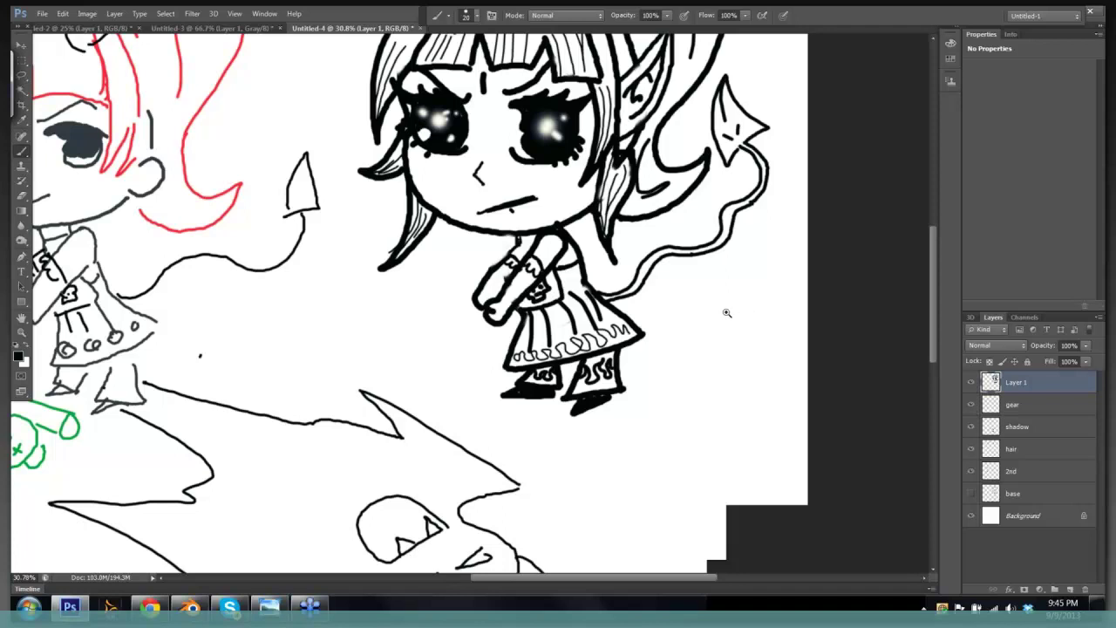
{"action": "left_click_drag", "start_coordinate": [727, 312], "coordinate": [288, 326]}
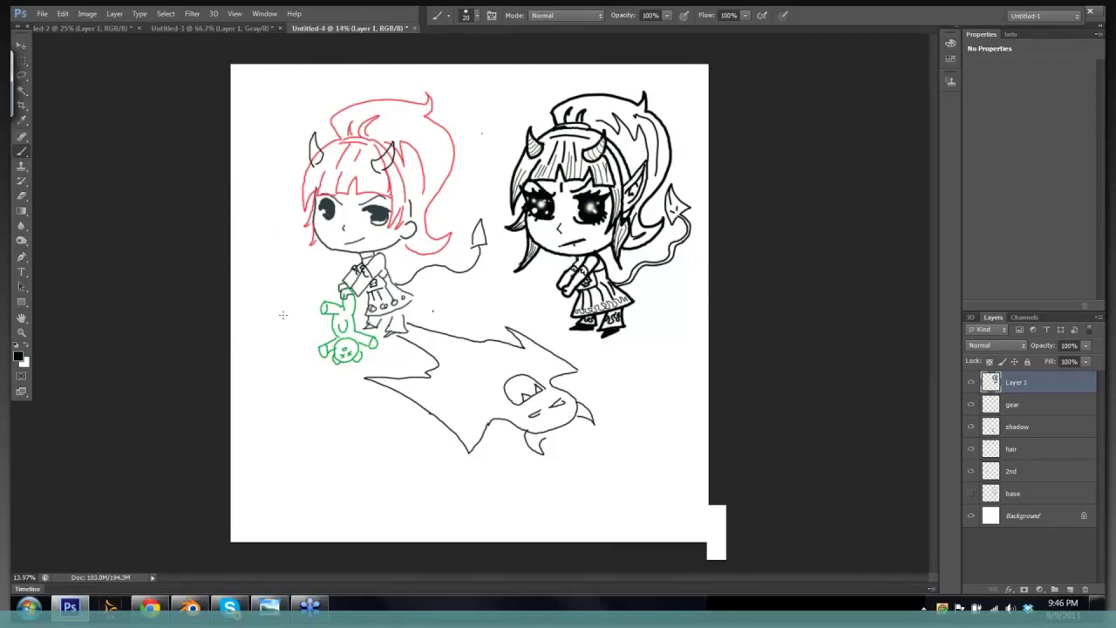
- Flatten the image into a single background layer, discarding the hidden layers
{"action": "left_click", "coordinate": [88, 15]}
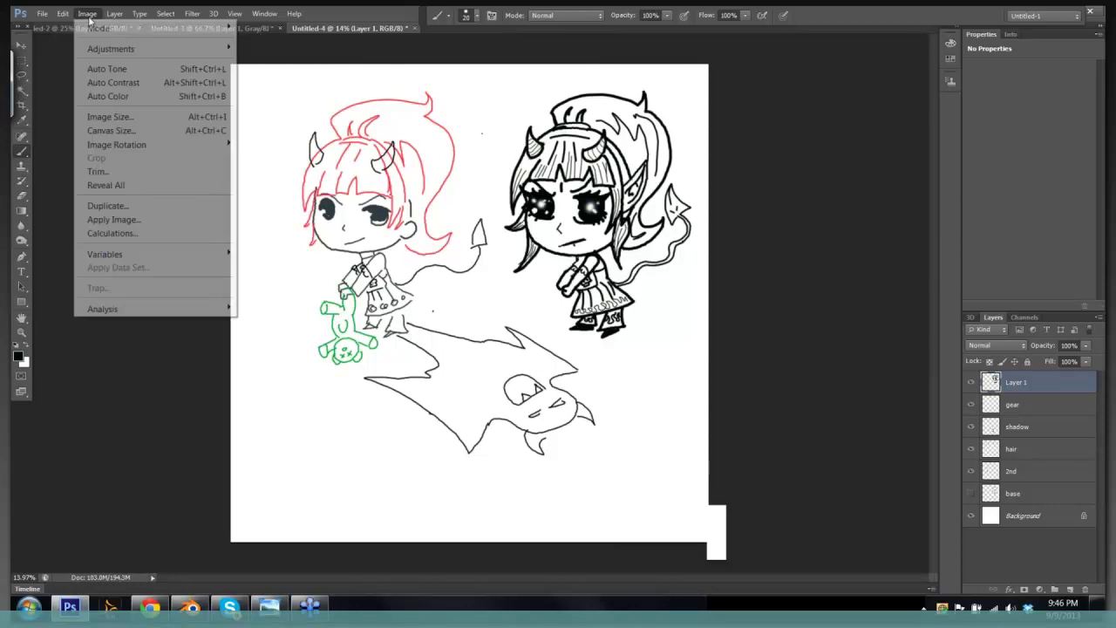
{"action": "mouse_move", "coordinate": [118, 14]}
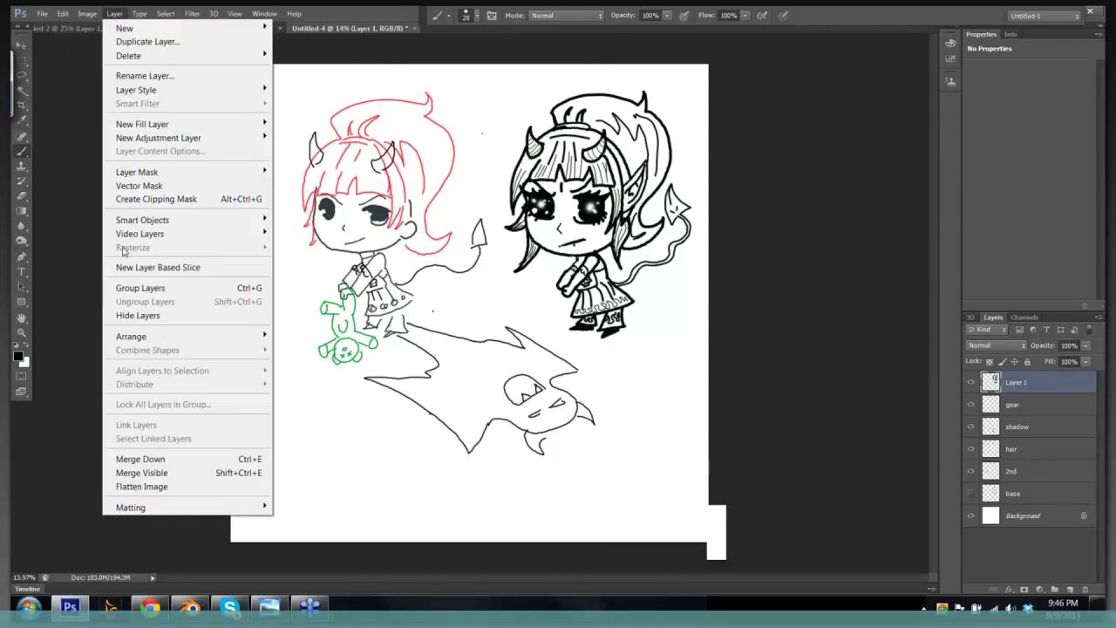
{"action": "left_click", "coordinate": [134, 487]}
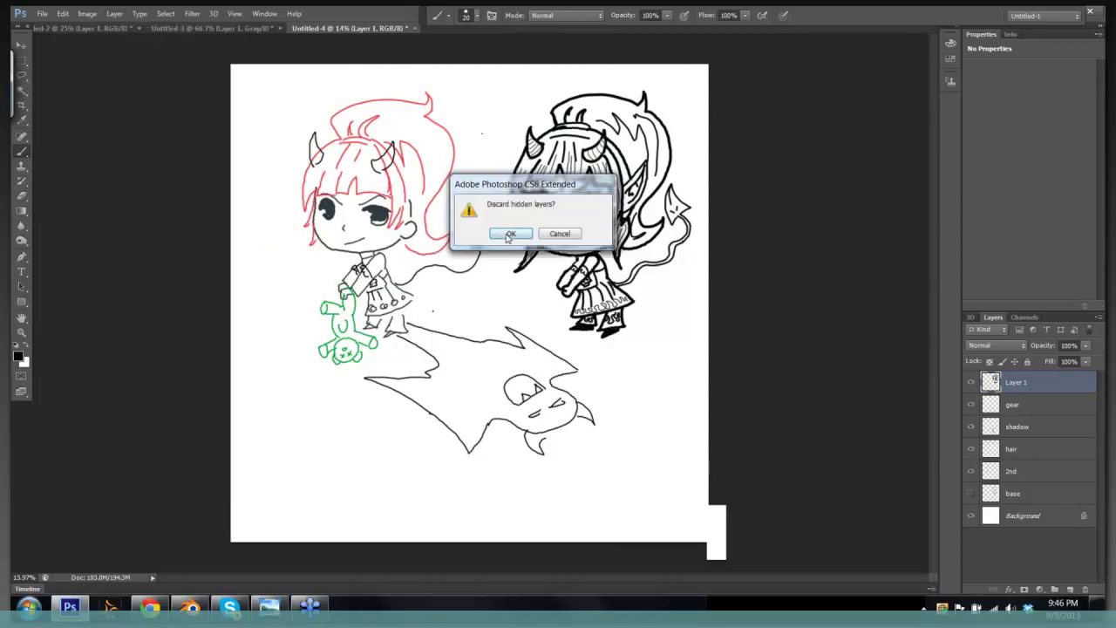
{"action": "left_click", "coordinate": [499, 236]}
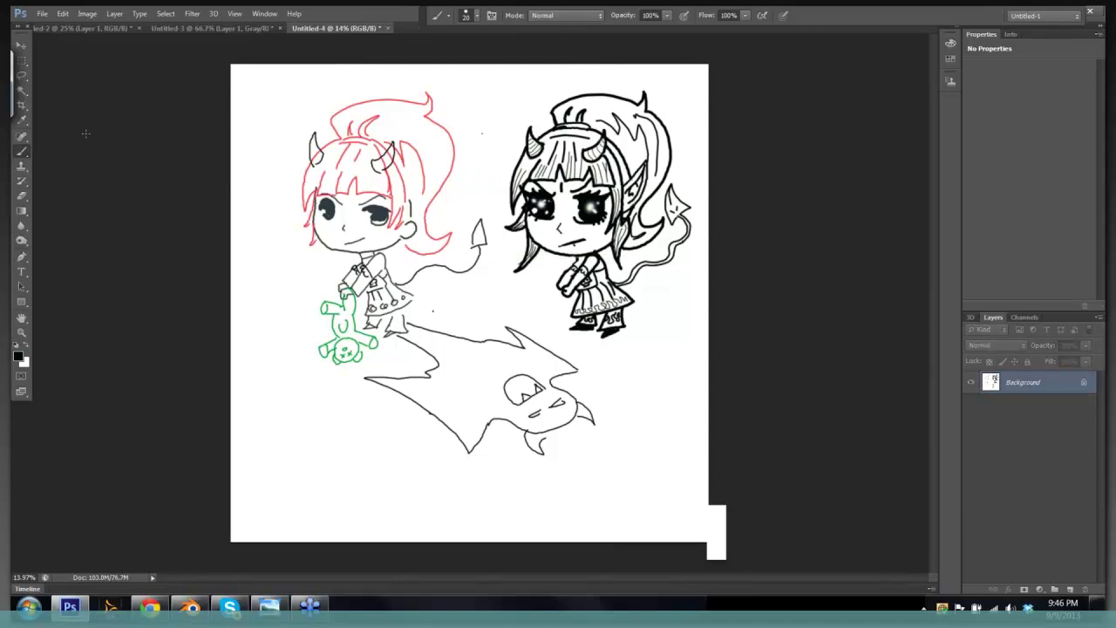
- Lasso the reference girl and her shadow, shrink them into the canvas's lower-left area and deselect
{"action": "left_click", "coordinate": [22, 75]}
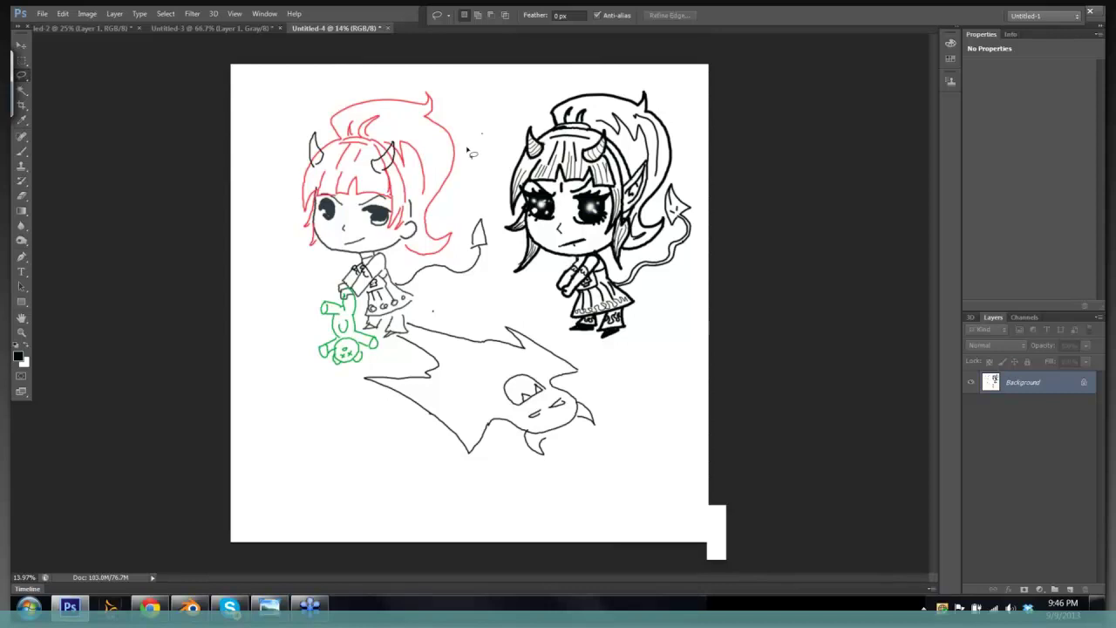
{"action": "left_click_drag", "start_coordinate": [471, 153], "coordinate": [407, 94]}
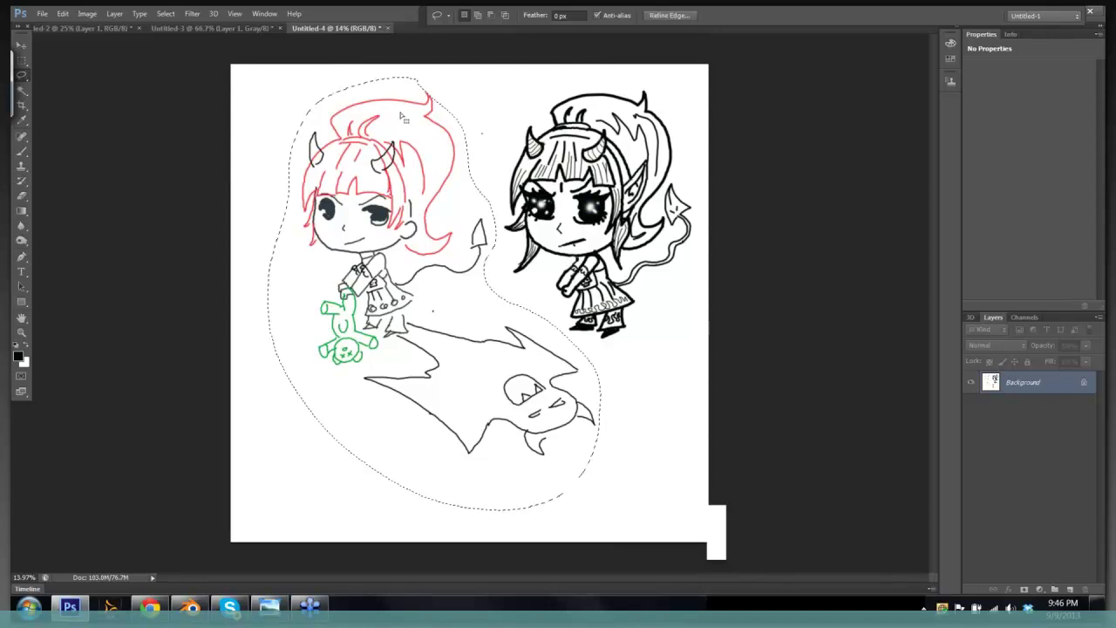
{"action": "key", "text": "ctrl+t"}
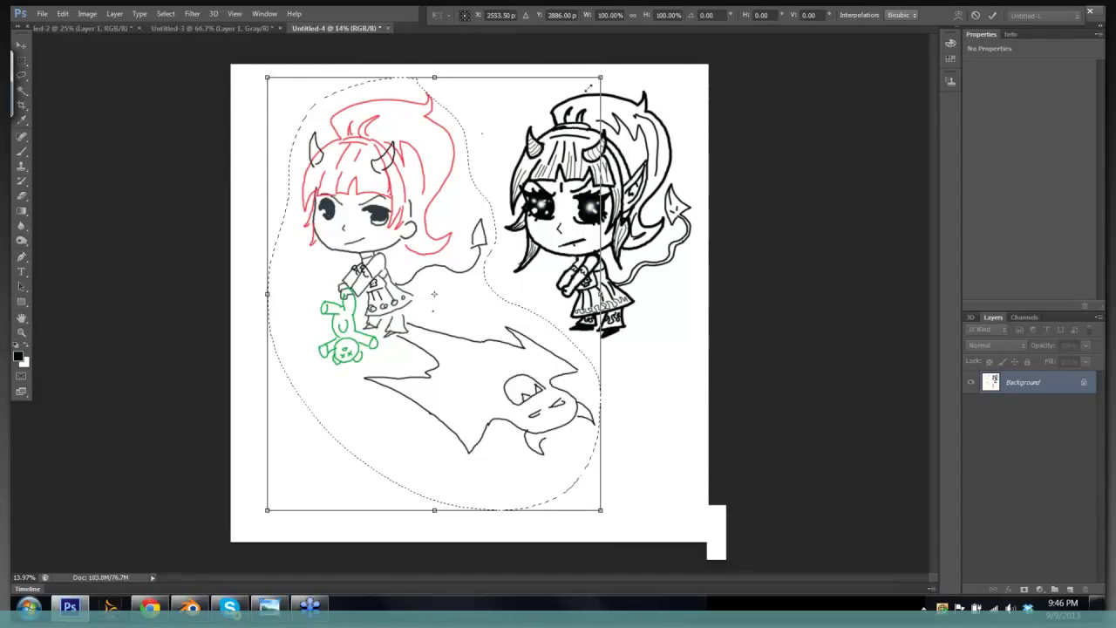
{"action": "left_click_drag", "start_coordinate": [590, 87], "coordinate": [586, 90]}
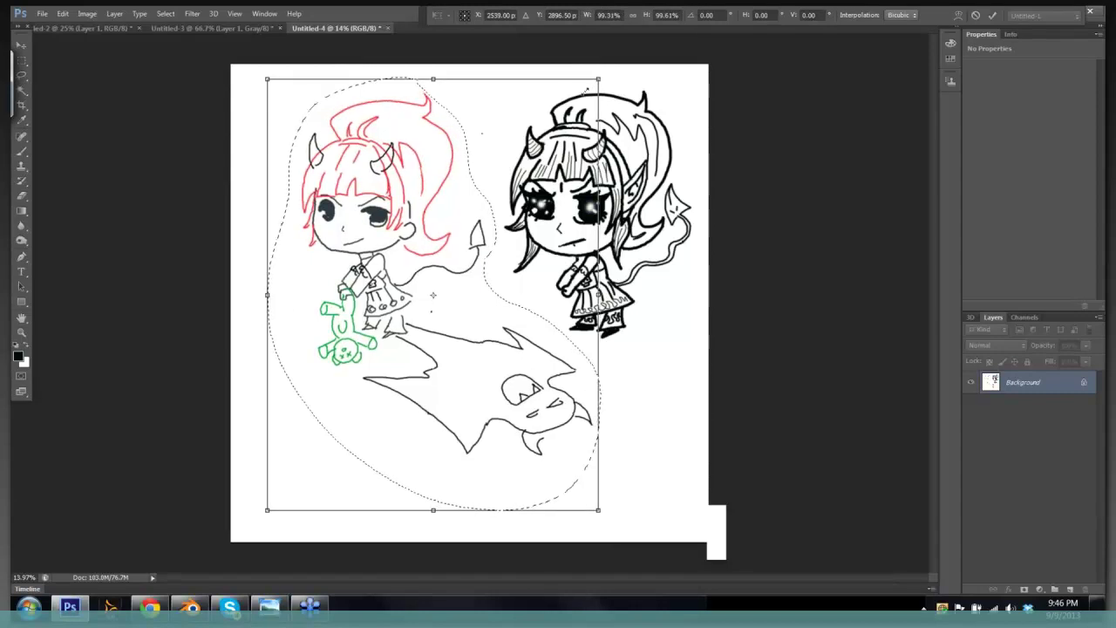
{"action": "left_click_drag", "start_coordinate": [492, 182], "coordinate": [371, 300]}
{"action": "key", "text": "Return"}
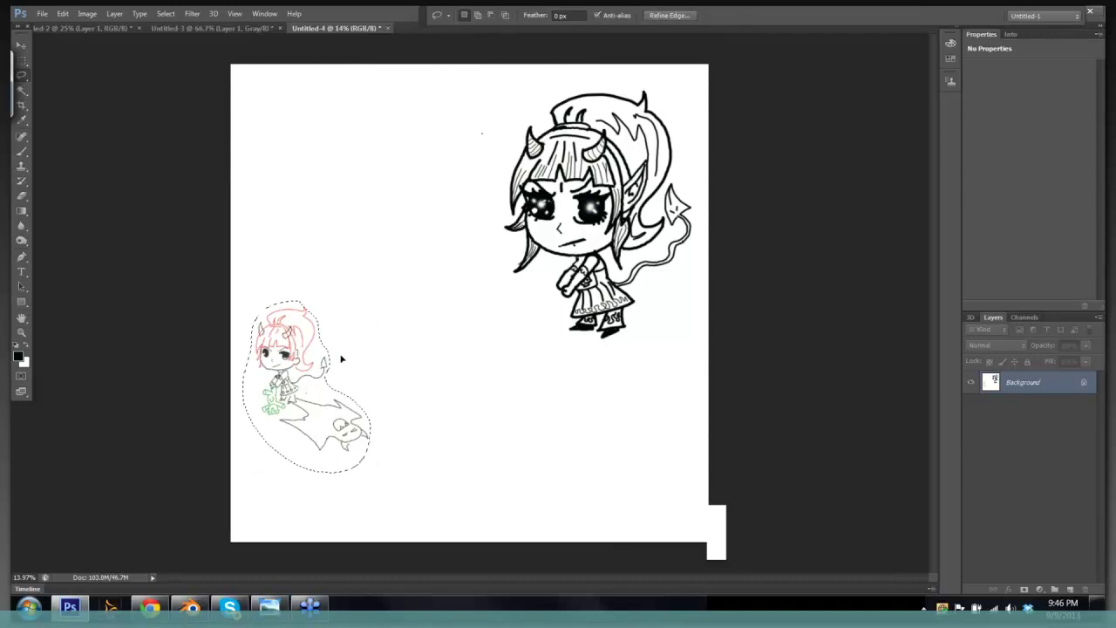
{"action": "key", "text": "ctrl+d"}
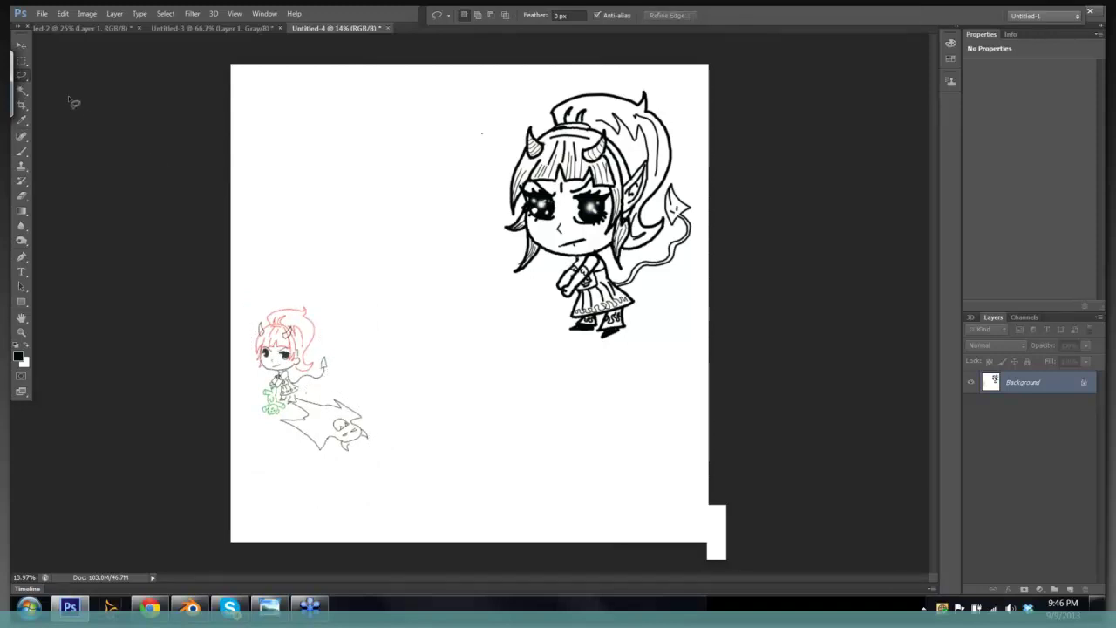
- Lasso the inked devil girl, move her to the upper middle of the canvas and deselect
{"action": "mouse_move", "coordinate": [650, 77]}
{"action": "left_mouse_down"}
{"action": "mouse_move", "coordinate": [595, 73]}
{"action": "mouse_move", "coordinate": [471, 206]}
{"action": "mouse_move", "coordinate": [544, 365]}
{"action": "mouse_move", "coordinate": [673, 314]}
{"action": "mouse_move", "coordinate": [713, 249]}
{"action": "mouse_move", "coordinate": [681, 115]}
{"action": "mouse_move", "coordinate": [645, 98]}
{"action": "left_mouse_up"}
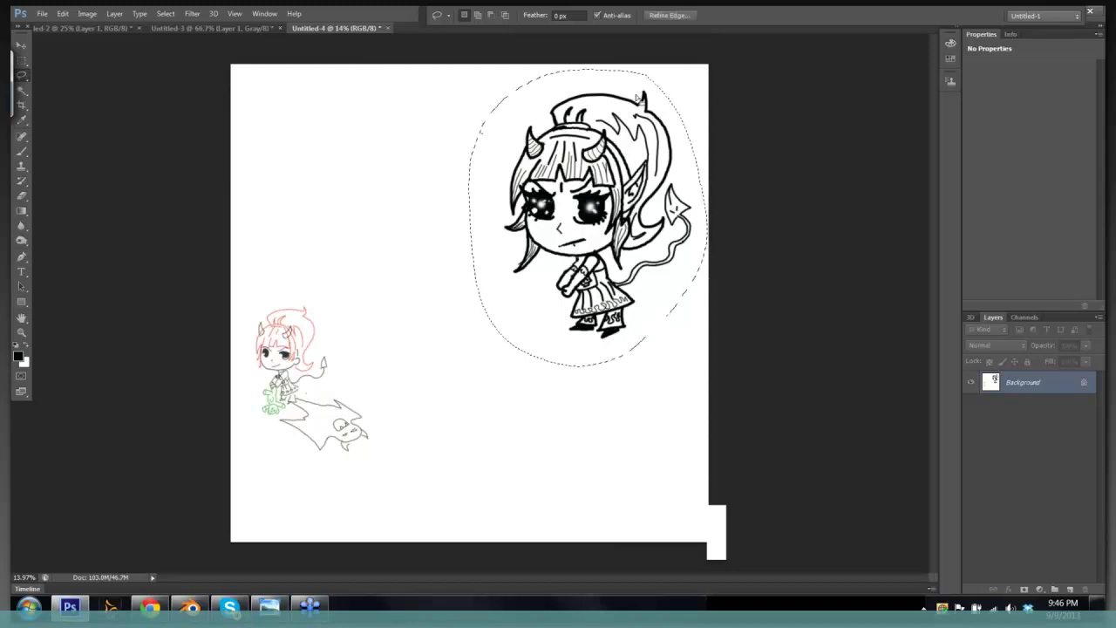
{"action": "key", "text": "ctrl+t"}
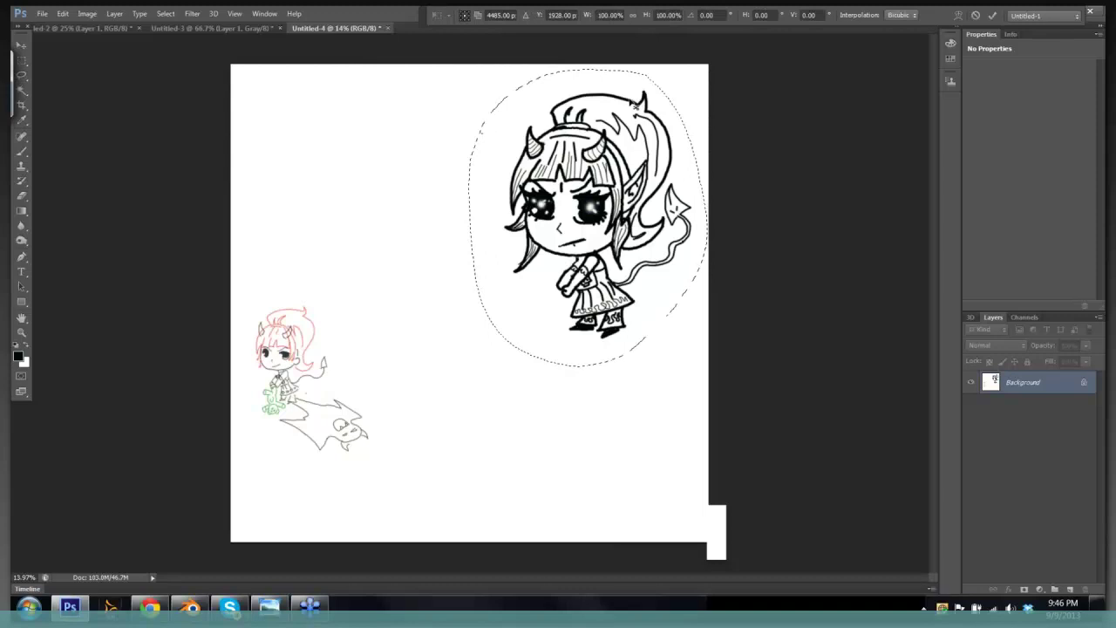
{"action": "left_click_drag", "start_coordinate": [633, 202], "coordinate": [503, 185]}
{"action": "key", "text": "Return"}
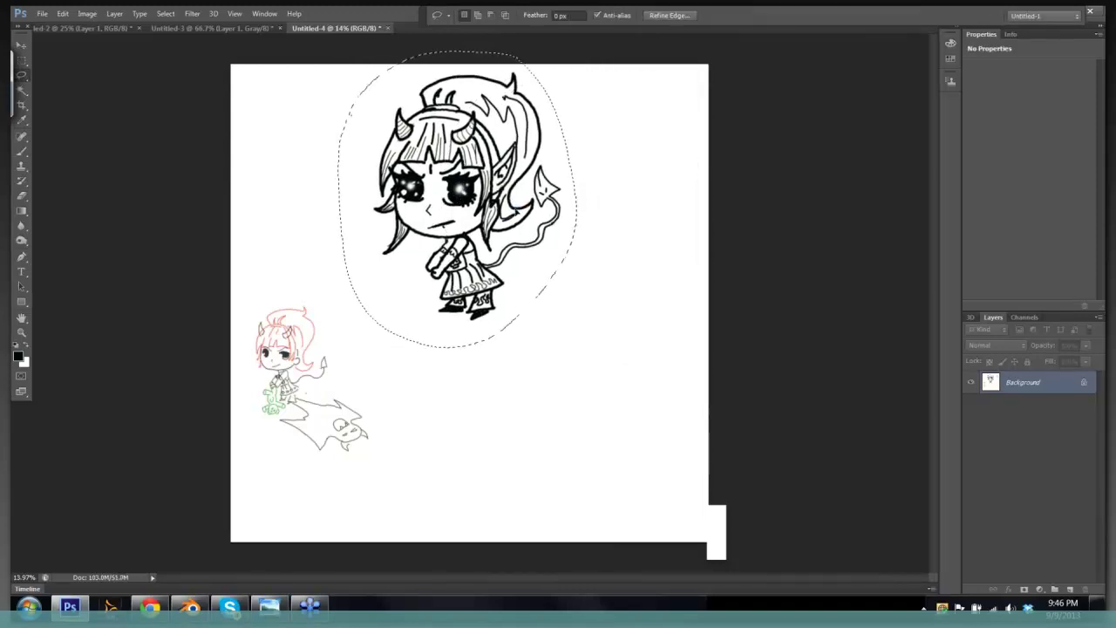
{"action": "left_click", "coordinate": [578, 218]}
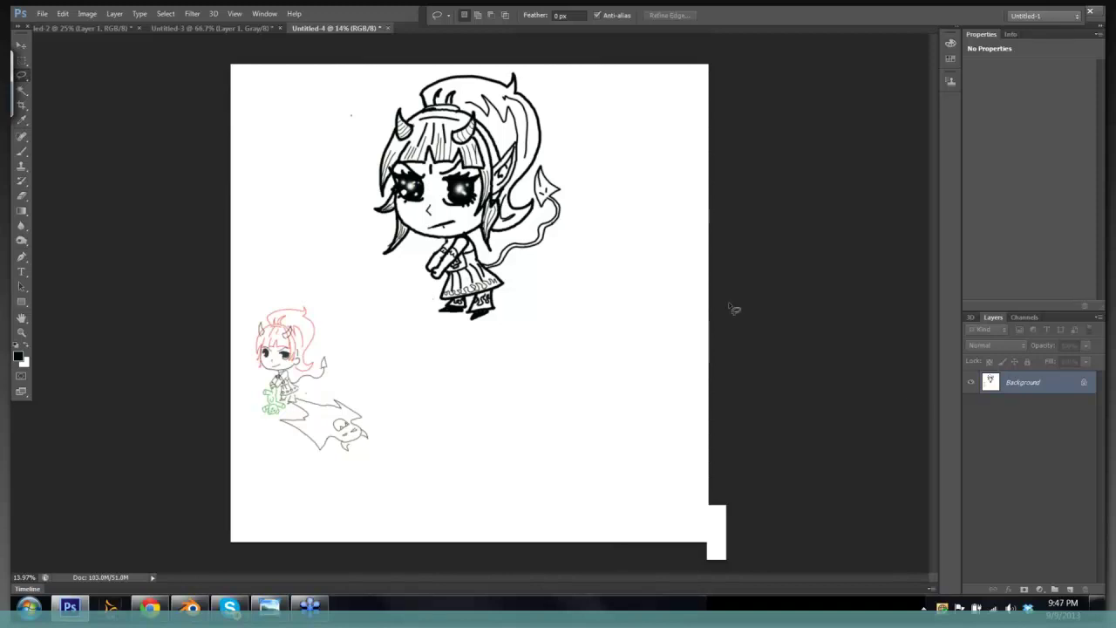
- Add a new layer named bear and switch to the Brush tool
{"action": "left_click", "coordinate": [1071, 590]}
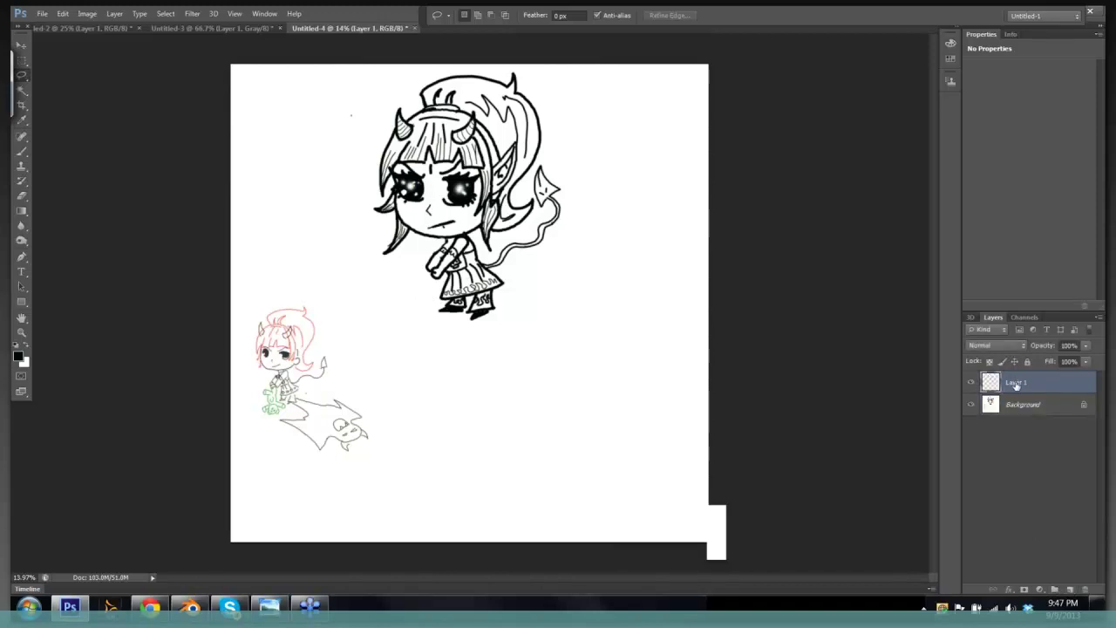
{"action": "double_click", "coordinate": [1017, 384]}
{"action": "type", "text": "bear"}
{"action": "key", "text": "Return"}
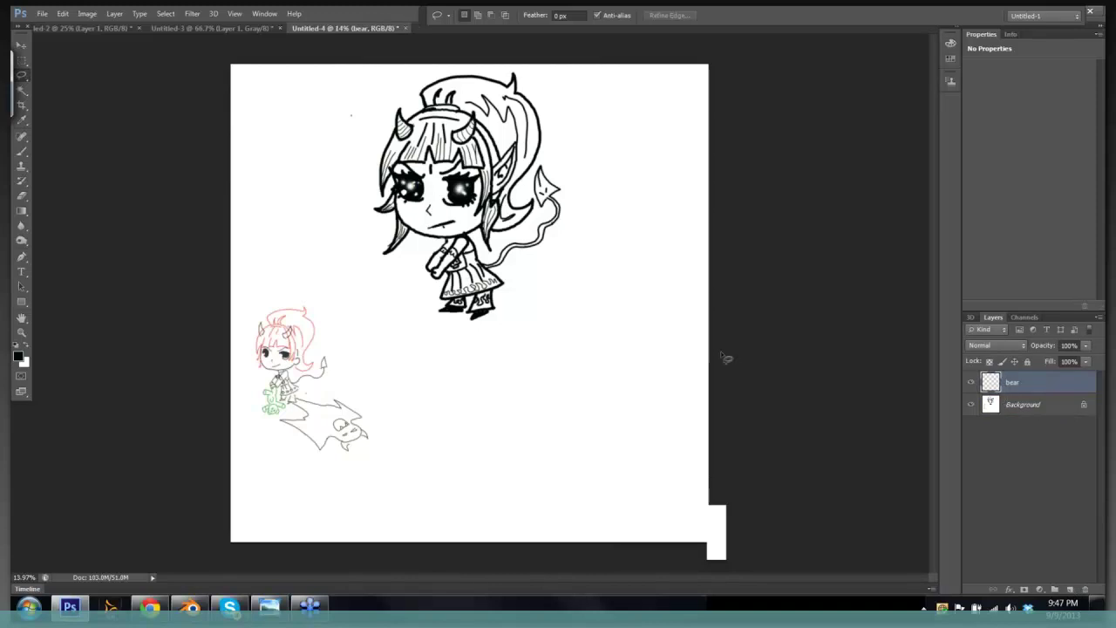
{"action": "key", "text": "b"}
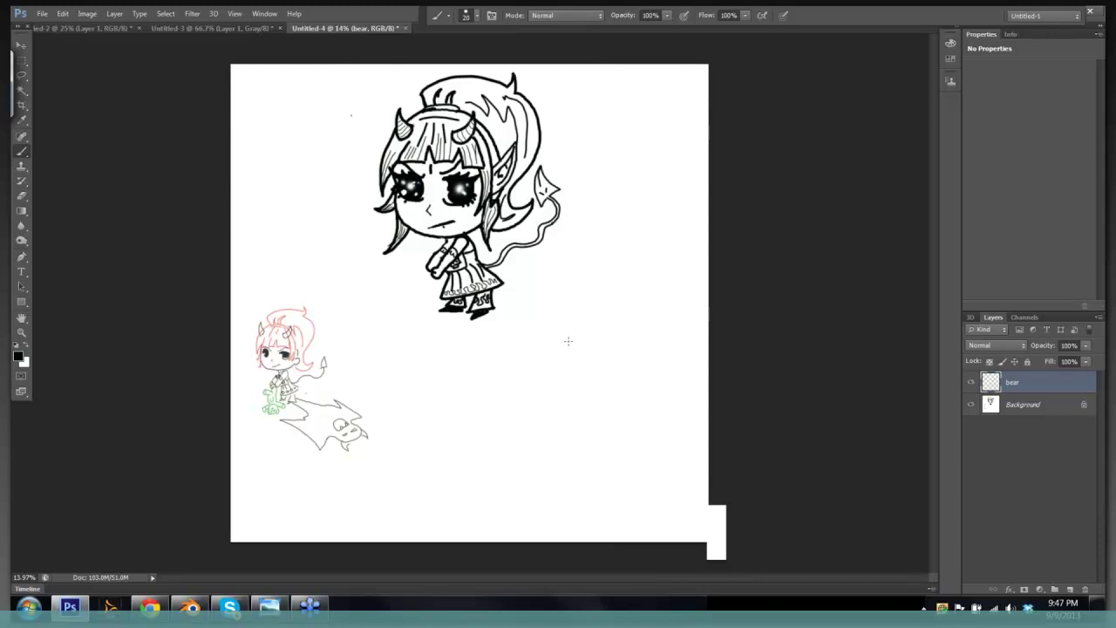
{"action": "mouse_move", "coordinate": [563, 340]}
{"action": "left_mouse_down"}
{"action": "mouse_move", "coordinate": [563, 390]}
{"action": "mouse_move", "coordinate": [590, 391]}
{"action": "mouse_move", "coordinate": [599, 368]}
{"action": "mouse_move", "coordinate": [591, 337]}
{"action": "mouse_move", "coordinate": [567, 335]}
{"action": "mouse_move", "coordinate": [560, 364]}
{"action": "left_mouse_up"}
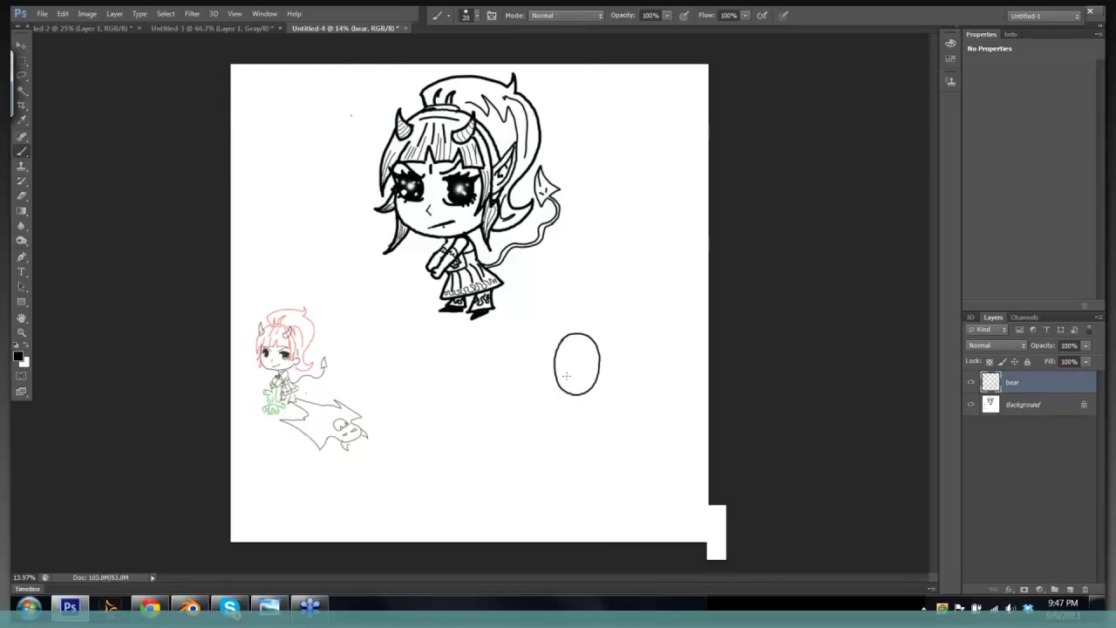
{"action": "mouse_move", "coordinate": [567, 350]}
{"action": "left_mouse_down"}
{"action": "mouse_move", "coordinate": [572, 385]}
{"action": "mouse_move", "coordinate": [594, 367]}
{"action": "mouse_move", "coordinate": [590, 351]}
{"action": "left_mouse_up"}
{"action": "left_click_drag", "start_coordinate": [578, 346], "coordinate": [578, 352]}
{"action": "mouse_move", "coordinate": [572, 394]}
{"action": "left_mouse_down"}
{"action": "mouse_move", "coordinate": [557, 408]}
{"action": "mouse_move", "coordinate": [567, 426]}
{"action": "mouse_move", "coordinate": [586, 427]}
{"action": "mouse_move", "coordinate": [596, 412]}
{"action": "mouse_move", "coordinate": [586, 397]}
{"action": "left_mouse_up"}
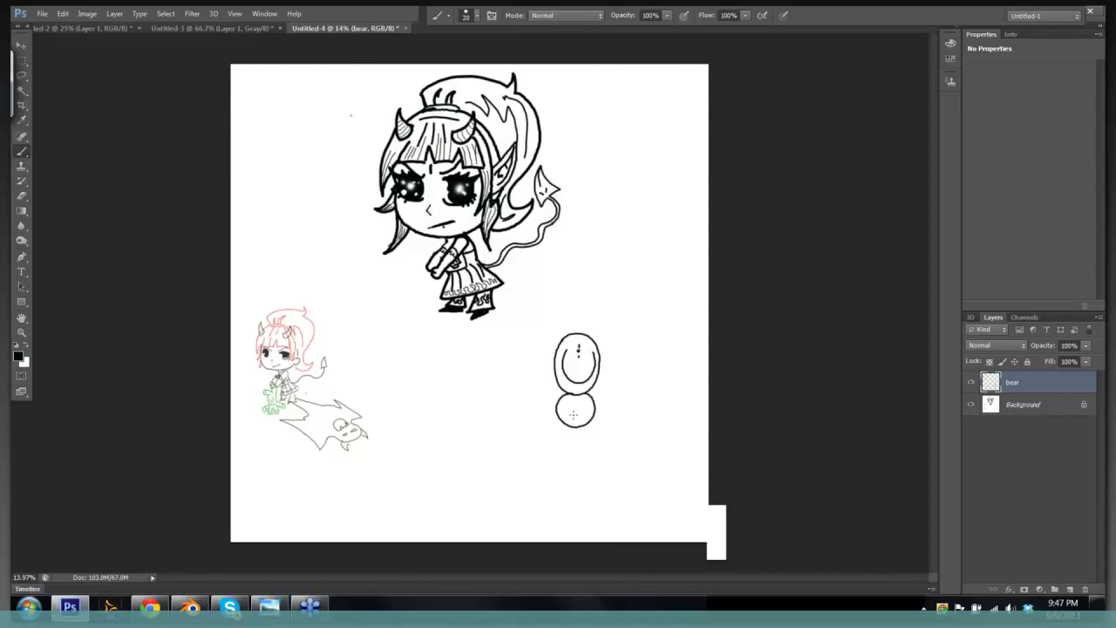
{"action": "key", "text": "ctrl+alt+z"}
{"action": "key", "text": "ctrl+alt+z"}
{"action": "key", "text": "ctrl+alt+z"}
{"action": "key", "text": "ctrl+alt+z"}
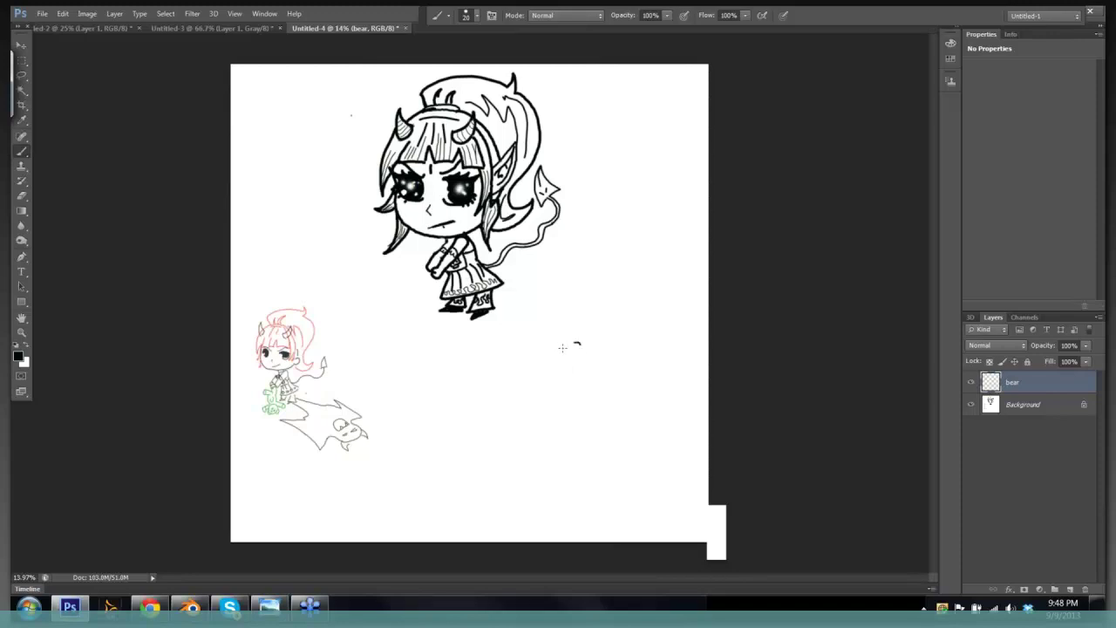
- Draw the bear's oval body below the girl's tail with a round head above it, an inner belly arch and two dots
{"action": "mouse_move", "coordinate": [563, 348]}
{"action": "left_mouse_down"}
{"action": "mouse_move", "coordinate": [553, 381]}
{"action": "mouse_move", "coordinate": [578, 407]}
{"action": "mouse_move", "coordinate": [601, 394]}
{"action": "mouse_move", "coordinate": [602, 366]}
{"action": "mouse_move", "coordinate": [580, 339]}
{"action": "left_mouse_up"}
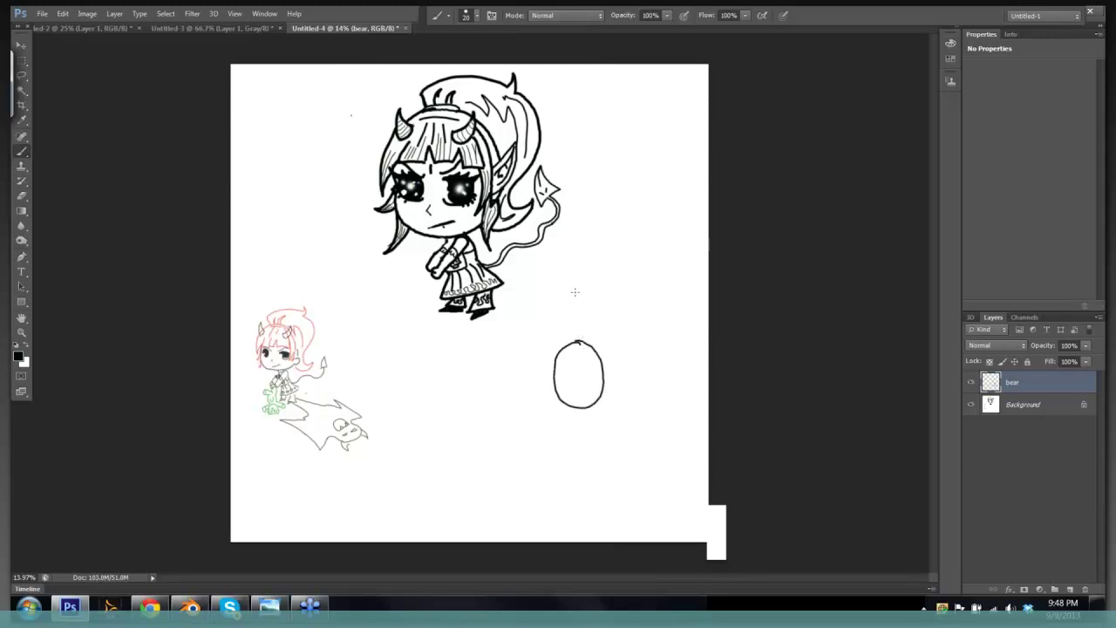
{"action": "mouse_move", "coordinate": [576, 294]}
{"action": "left_mouse_down"}
{"action": "mouse_move", "coordinate": [556, 329]}
{"action": "mouse_move", "coordinate": [599, 344]}
{"action": "mouse_move", "coordinate": [608, 309]}
{"action": "mouse_move", "coordinate": [588, 293]}
{"action": "mouse_move", "coordinate": [570, 297]}
{"action": "left_mouse_up"}
{"action": "mouse_move", "coordinate": [587, 356]}
{"action": "left_mouse_down"}
{"action": "mouse_move", "coordinate": [576, 351]}
{"action": "mouse_move", "coordinate": [564, 384]}
{"action": "mouse_move", "coordinate": [596, 384]}
{"action": "left_mouse_up"}
{"action": "left_click", "coordinate": [579, 385]}
{"action": "left_click", "coordinate": [579, 393]}
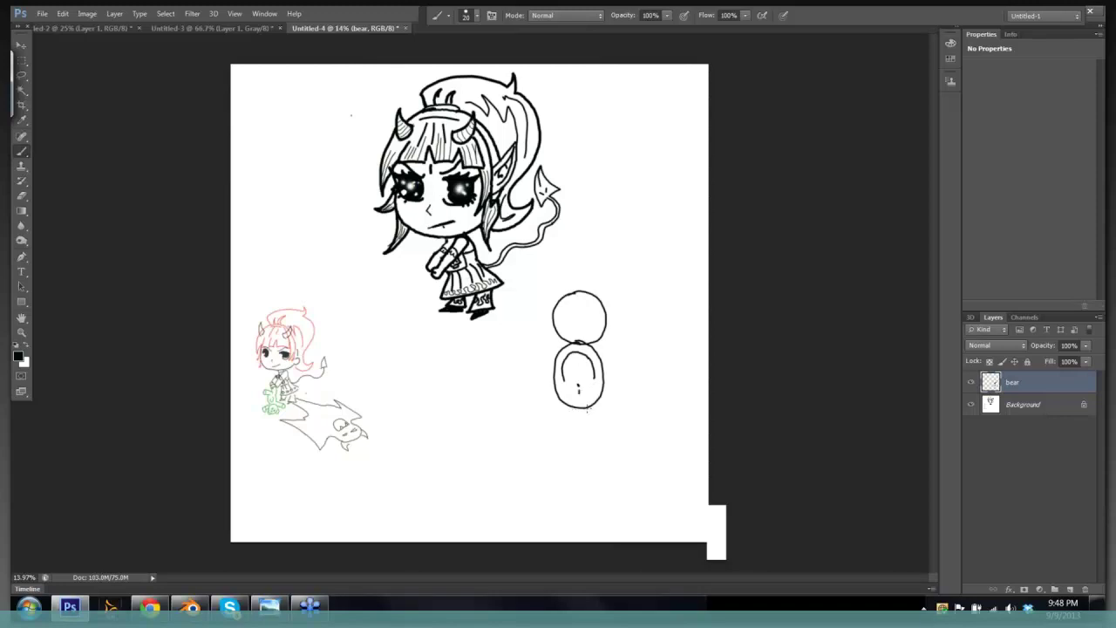
- Draw the bear's outstretched right-hand leg from the lower body, ending in a round foot with paw pads
{"action": "left_click_drag", "start_coordinate": [593, 420], "coordinate": [600, 442]}
{"action": "mouse_move", "coordinate": [602, 393]}
{"action": "left_mouse_down"}
{"action": "mouse_move", "coordinate": [621, 426]}
{"action": "mouse_move", "coordinate": [594, 411]}
{"action": "mouse_move", "coordinate": [599, 426]}
{"action": "left_mouse_up"}
{"action": "mouse_move", "coordinate": [600, 443]}
{"action": "left_mouse_down"}
{"action": "mouse_move", "coordinate": [622, 429]}
{"action": "mouse_move", "coordinate": [597, 432]}
{"action": "left_mouse_up"}
{"action": "mouse_move", "coordinate": [626, 355]}
{"action": "left_mouse_down"}
{"action": "mouse_move", "coordinate": [633, 361]}
{"action": "mouse_move", "coordinate": [594, 344]}
{"action": "left_mouse_up"}
{"action": "scroll", "coordinate": [588, 364], "scroll_direction": "down", "scroll_amount": 3}
{"action": "left_click", "coordinate": [590, 340]}
{"action": "left_click", "coordinate": [593, 344]}
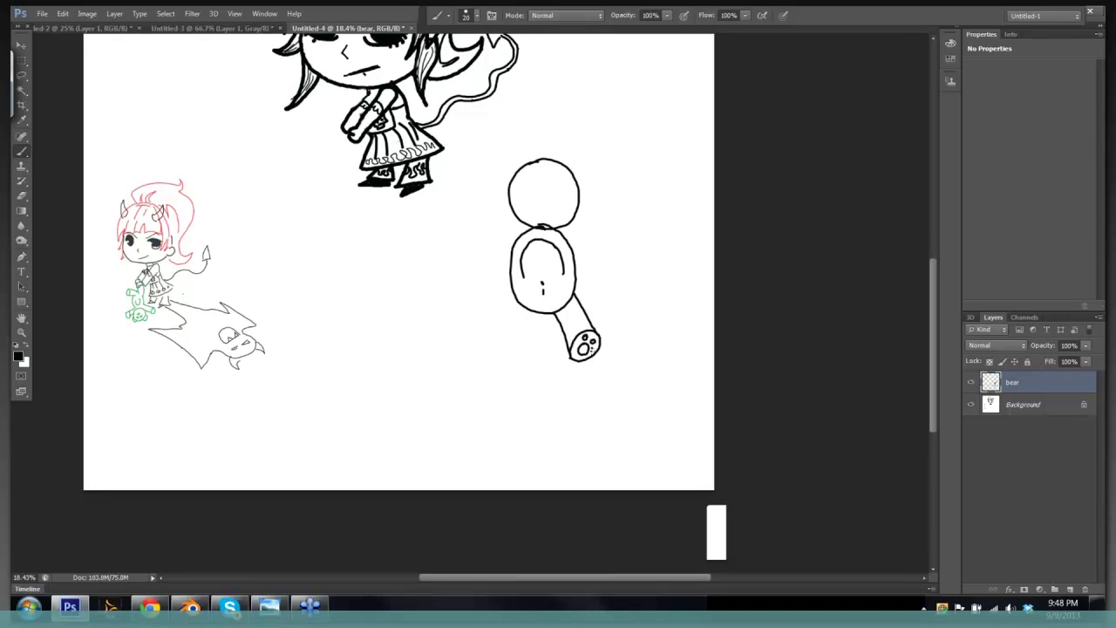
{"action": "left_click", "coordinate": [594, 352]}
{"action": "left_click", "coordinate": [598, 348]}
- Erase the thick mark where the bear's head meets its body and draw the left-hand leg with a padded foot
{"action": "key", "text": "e"}
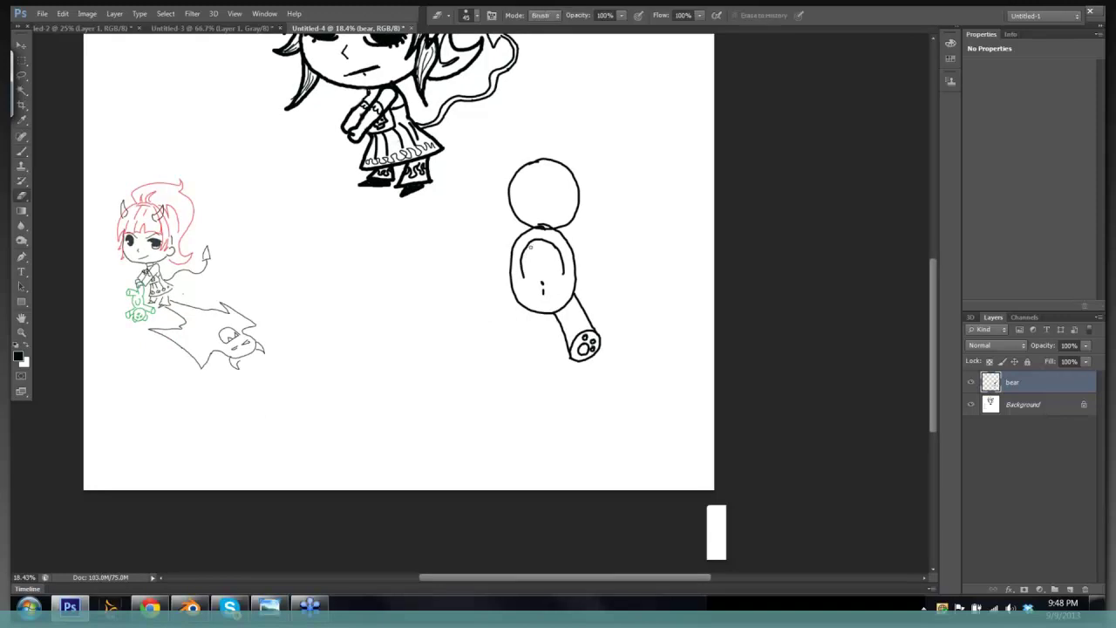
{"action": "left_click_drag", "start_coordinate": [539, 225], "coordinate": [544, 223]}
{"action": "key", "text": "b"}
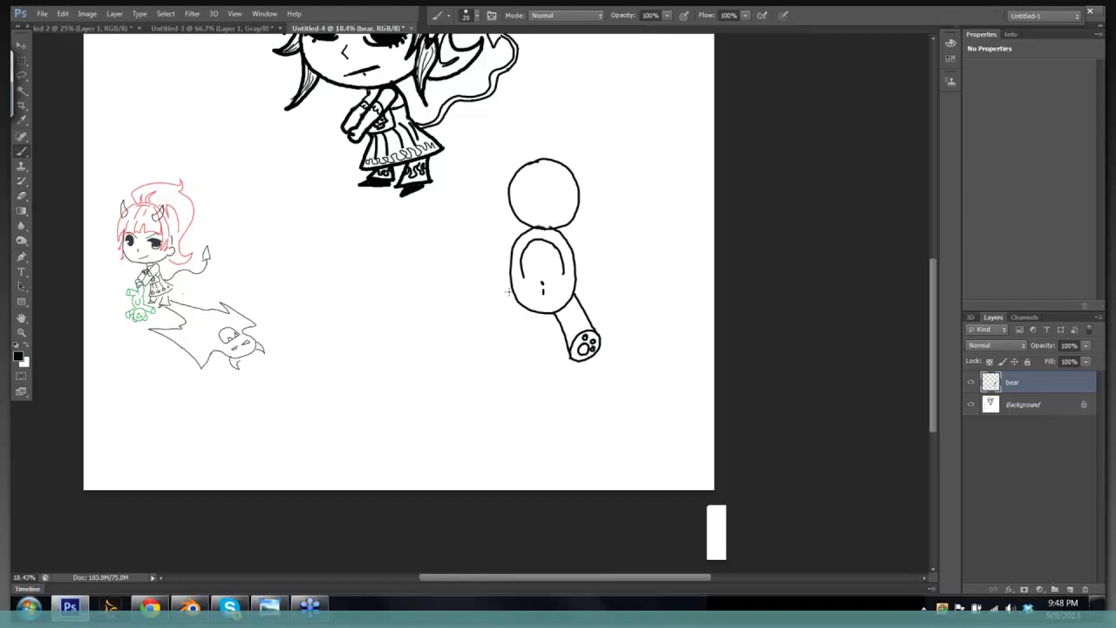
{"action": "mouse_move", "coordinate": [513, 289]}
{"action": "left_mouse_down"}
{"action": "mouse_move", "coordinate": [465, 294]}
{"action": "mouse_move", "coordinate": [504, 312]}
{"action": "mouse_move", "coordinate": [488, 322]}
{"action": "mouse_move", "coordinate": [465, 305]}
{"action": "mouse_move", "coordinate": [478, 328]}
{"action": "mouse_move", "coordinate": [490, 323]}
{"action": "mouse_move", "coordinate": [477, 298]}
{"action": "mouse_move", "coordinate": [490, 318]}
{"action": "mouse_move", "coordinate": [470, 304]}
{"action": "mouse_move", "coordinate": [477, 315]}
{"action": "left_mouse_up"}
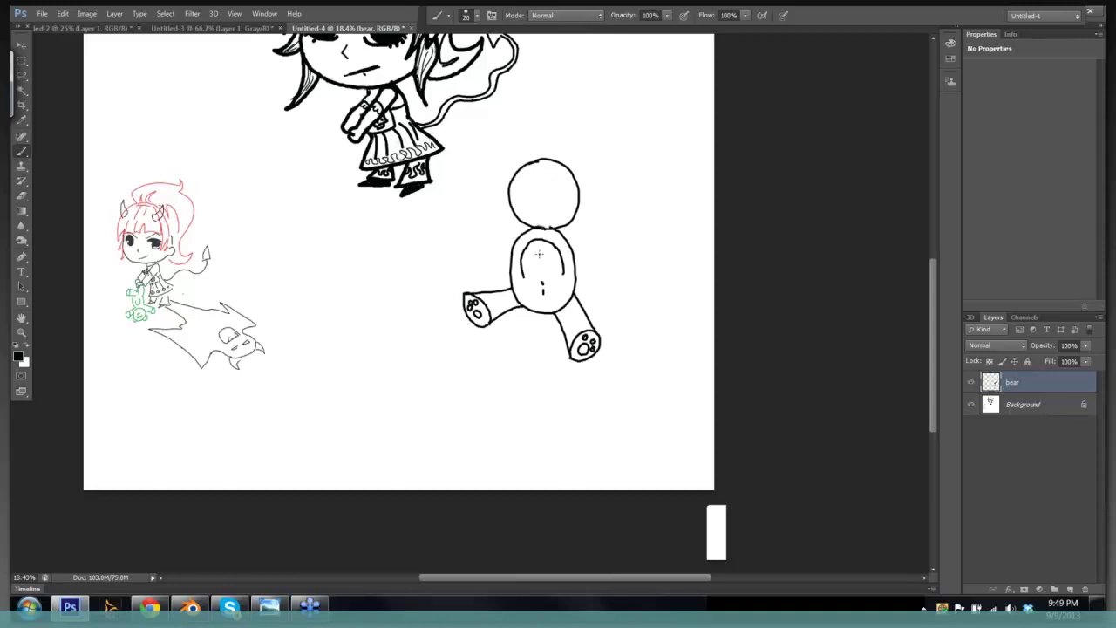
- Draw a small bandage on the bear's belly and two raised arms, the right one padded and the left one behind the head
{"action": "mouse_move", "coordinate": [541, 262]}
{"action": "left_mouse_down"}
{"action": "mouse_move", "coordinate": [547, 270]}
{"action": "mouse_move", "coordinate": [531, 272]}
{"action": "mouse_move", "coordinate": [553, 257]}
{"action": "mouse_move", "coordinate": [541, 267]}
{"action": "left_mouse_up"}
{"action": "left_click_drag", "start_coordinate": [560, 232], "coordinate": [594, 207]}
{"action": "key", "text": "ctrl+z"}
{"action": "mouse_move", "coordinate": [572, 245]}
{"action": "left_mouse_down"}
{"action": "mouse_move", "coordinate": [600, 230]}
{"action": "mouse_move", "coordinate": [598, 208]}
{"action": "mouse_move", "coordinate": [598, 219]}
{"action": "left_mouse_up"}
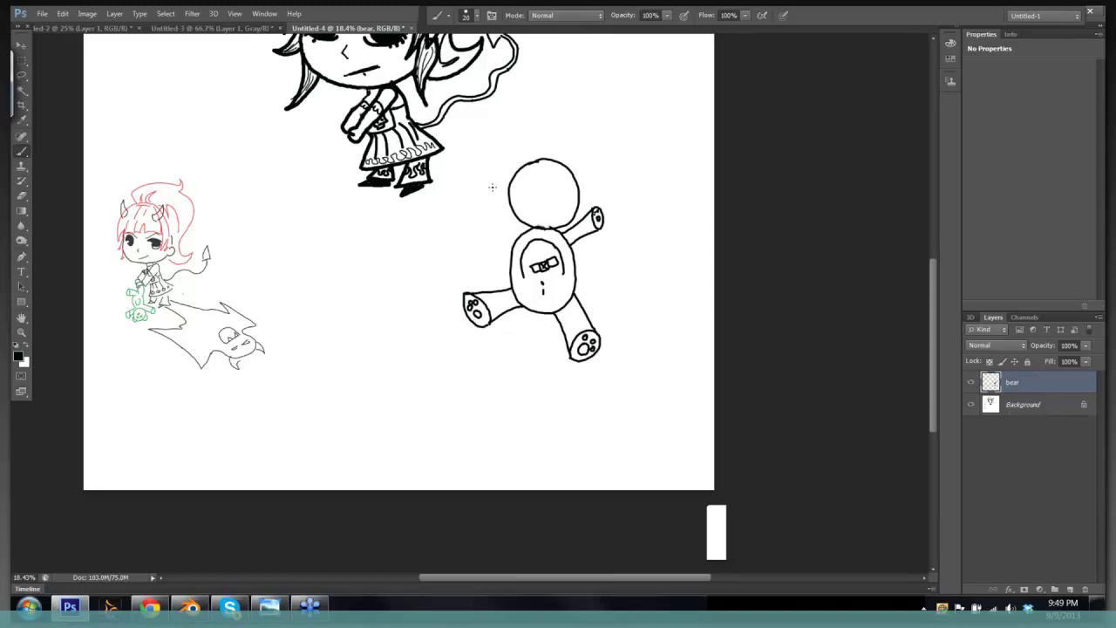
{"action": "left_click_drag", "start_coordinate": [493, 187], "coordinate": [517, 241]}
{"action": "left_click_drag", "start_coordinate": [492, 188], "coordinate": [514, 183]}
- Draw two rounded ears on the bear's head and a triangular nose with a curved, dotted muzzle
{"action": "scroll", "coordinate": [561, 206], "scroll_direction": "up", "scroll_amount": 1}
{"action": "scroll", "coordinate": [568, 212], "scroll_direction": "up", "scroll_amount": 3}
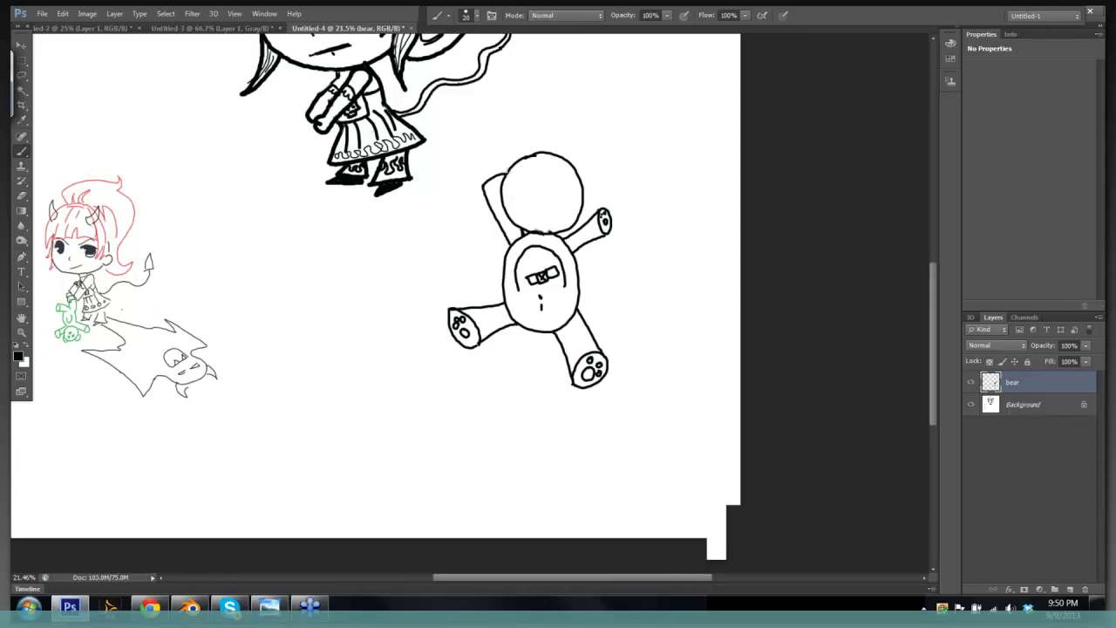
{"action": "mouse_move", "coordinate": [506, 175]}
{"action": "left_mouse_down"}
{"action": "mouse_move", "coordinate": [522, 150]}
{"action": "mouse_move", "coordinate": [578, 153]}
{"action": "mouse_move", "coordinate": [582, 175]}
{"action": "left_mouse_up"}
{"action": "left_click_drag", "start_coordinate": [538, 202], "coordinate": [544, 211]}
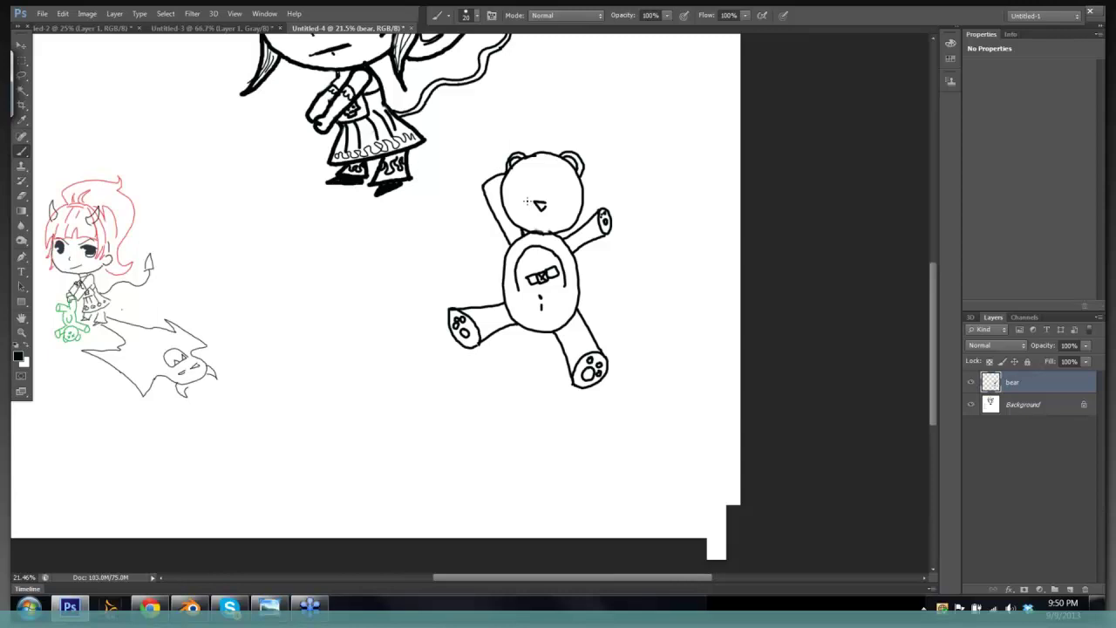
{"action": "mouse_move", "coordinate": [528, 199]}
{"action": "left_mouse_down"}
{"action": "mouse_move", "coordinate": [528, 215]}
{"action": "mouse_move", "coordinate": [546, 221]}
{"action": "mouse_move", "coordinate": [555, 204]}
{"action": "left_mouse_up"}
- Enlarge the brush to 90 and paint a solid black oval as the bear's right-hand eye
{"action": "key", "text": "bracketright"}
{"action": "key", "text": "bracketright"}
{"action": "key", "text": "bracketright"}
{"action": "key", "text": "bracketright"}
{"action": "key", "text": "bracketright"}
{"action": "key", "text": "bracketright"}
{"action": "left_click_drag", "start_coordinate": [553, 185], "coordinate": [553, 188]}
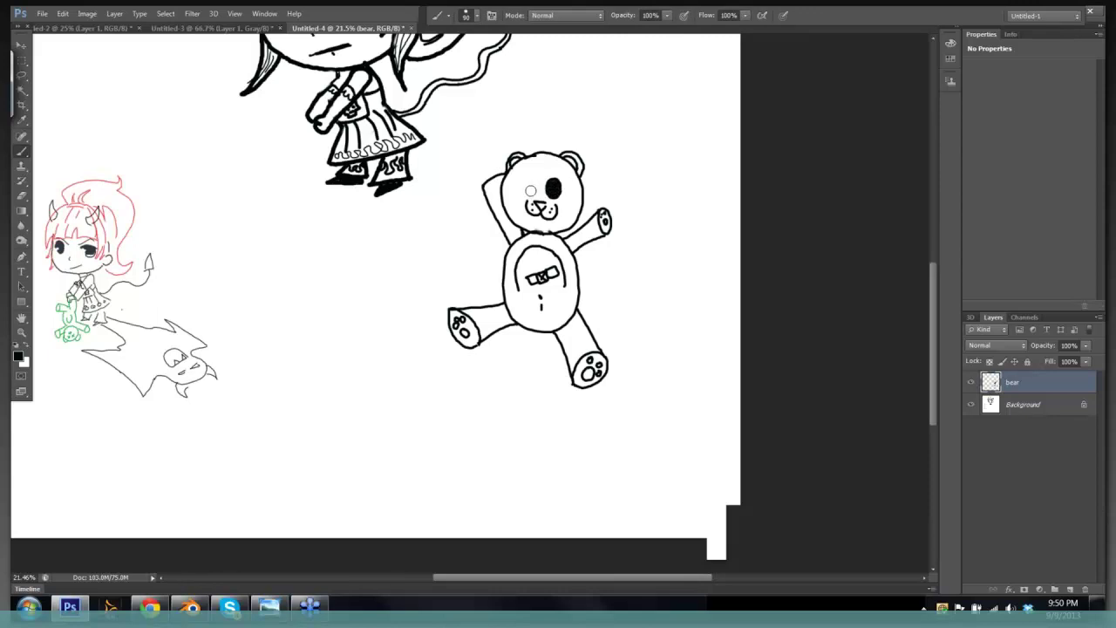
- Reduce the brush to 25 and draw an X for the bear's other eye plus stitched seams on the head and belly
{"action": "key", "text": "bracketleft"}
{"action": "key", "text": "bracketleft"}
{"action": "key", "text": "bracketleft"}
{"action": "key", "text": "bracketleft"}
{"action": "key", "text": "bracketleft"}
{"action": "key", "text": "bracketleft"}
{"action": "key", "text": "bracketleft"}
{"action": "mouse_move", "coordinate": [522, 193]}
{"action": "left_mouse_down"}
{"action": "mouse_move", "coordinate": [532, 182]}
{"action": "mouse_move", "coordinate": [533, 196]}
{"action": "left_mouse_up"}
{"action": "mouse_move", "coordinate": [534, 155]}
{"action": "left_mouse_down"}
{"action": "mouse_move", "coordinate": [556, 177]}
{"action": "mouse_move", "coordinate": [549, 155]}
{"action": "mouse_move", "coordinate": [559, 177]}
{"action": "left_mouse_up"}
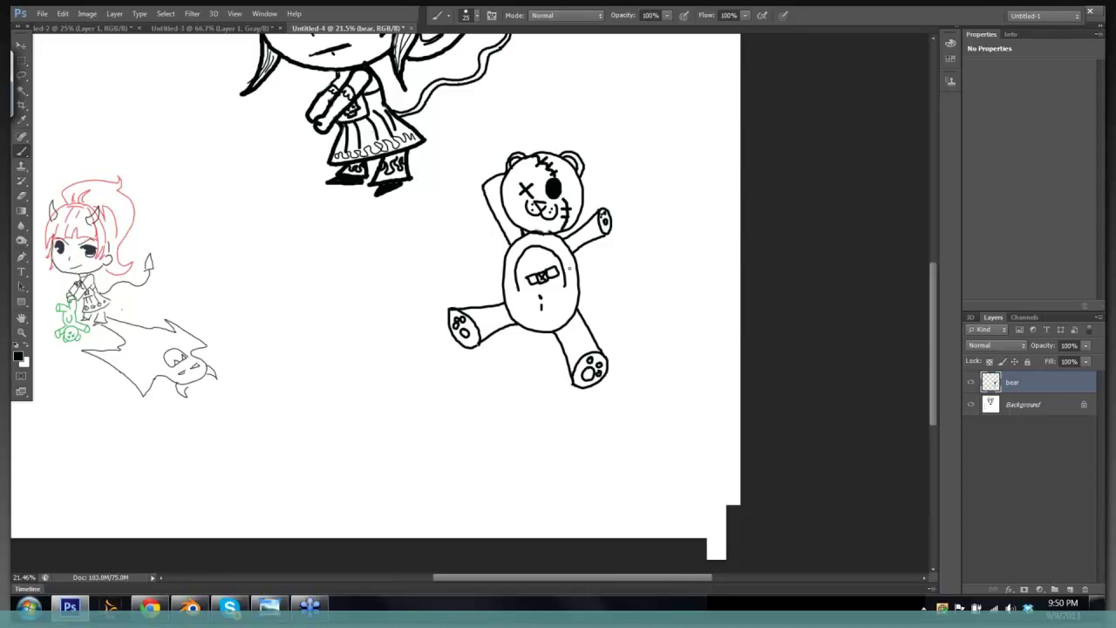
{"action": "mouse_move", "coordinate": [570, 269]}
{"action": "left_mouse_down"}
{"action": "mouse_move", "coordinate": [551, 324]}
{"action": "mouse_move", "coordinate": [568, 289]}
{"action": "left_mouse_up"}
- Lasso the whole bear and scale it down with Free Transform to about 71% width and 73% height
{"action": "scroll", "coordinate": [616, 322], "scroll_direction": "down", "scroll_amount": 2}
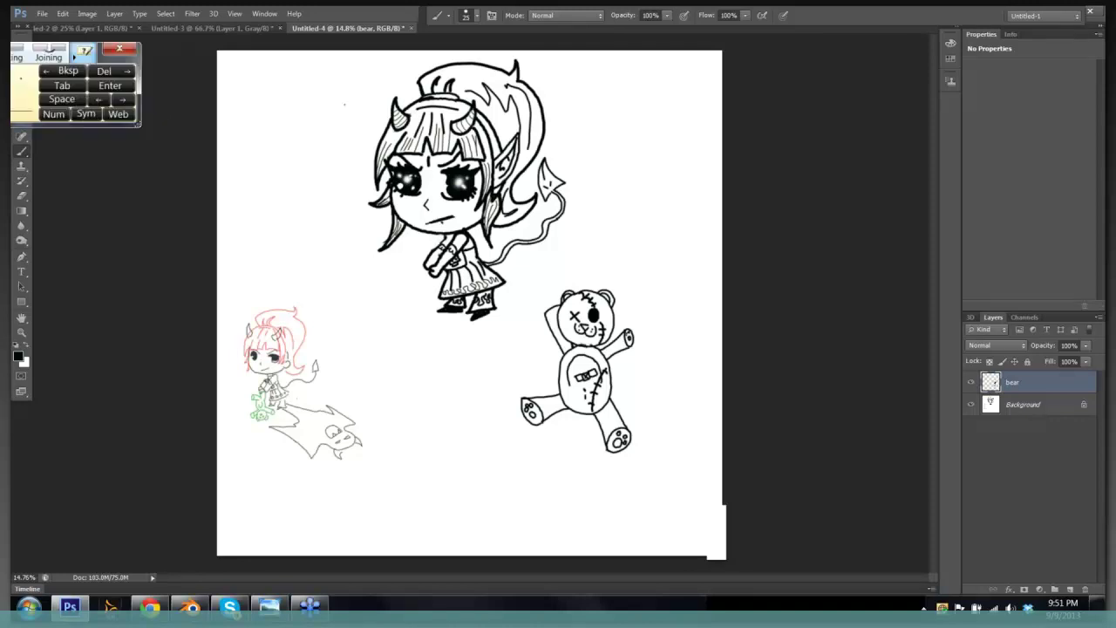
{"action": "left_click", "coordinate": [21, 75]}
{"action": "left_click", "coordinate": [771, 51]}
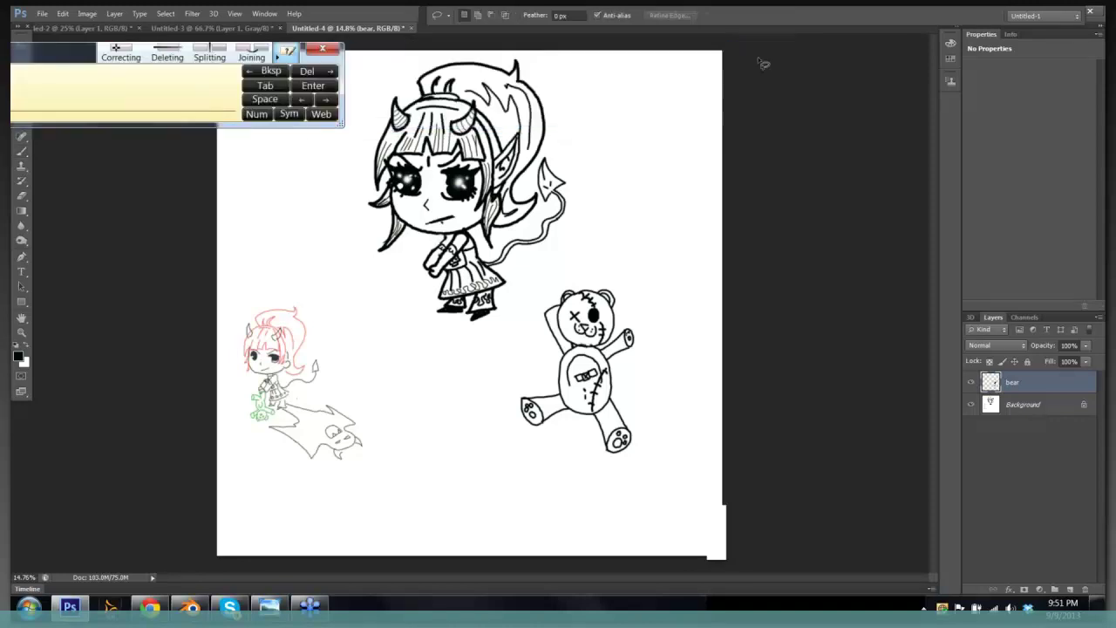
{"action": "mouse_move", "coordinate": [589, 273]}
{"action": "left_mouse_down"}
{"action": "mouse_move", "coordinate": [538, 298]}
{"action": "mouse_move", "coordinate": [502, 380]}
{"action": "mouse_move", "coordinate": [522, 449]}
{"action": "mouse_move", "coordinate": [562, 452]}
{"action": "mouse_move", "coordinate": [595, 474]}
{"action": "mouse_move", "coordinate": [636, 464]}
{"action": "mouse_move", "coordinate": [638, 300]}
{"action": "mouse_move", "coordinate": [609, 255]}
{"action": "left_mouse_up"}
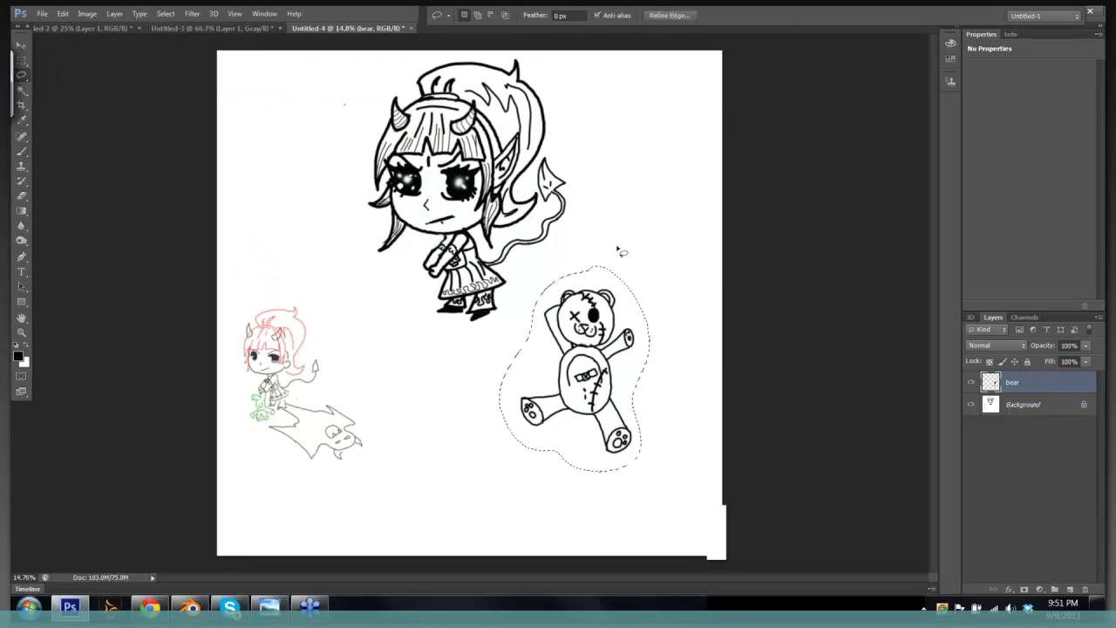
{"action": "key", "text": "ctrl+t"}
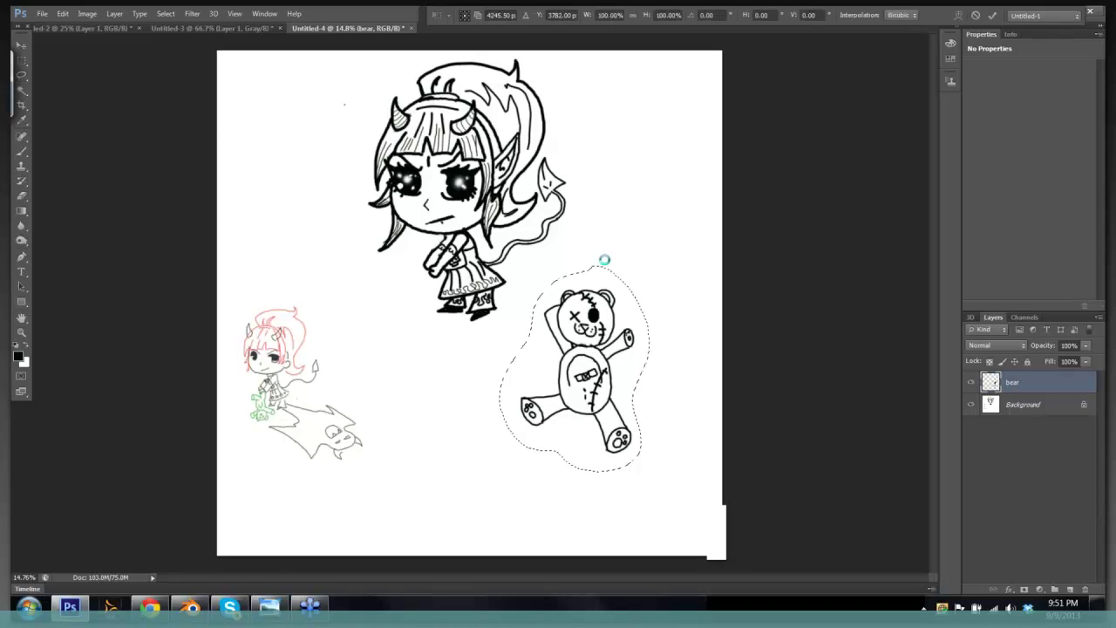
{"action": "left_click_drag", "start_coordinate": [650, 266], "coordinate": [607, 321]}
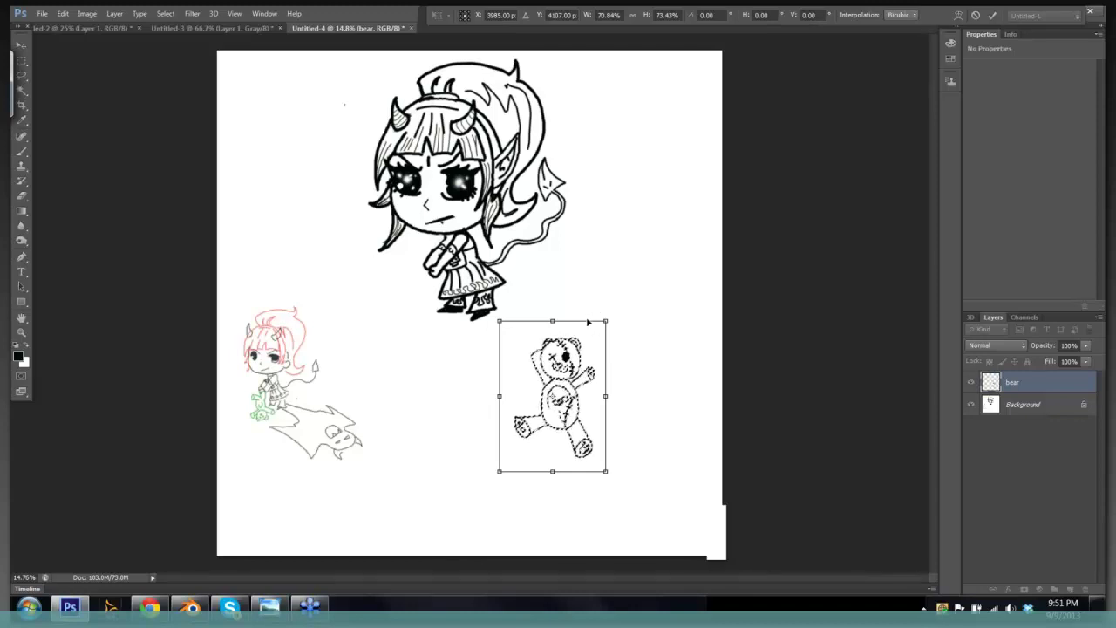
- Rotate the bear to about -177°, place it hanging upside down from the girl's hands, apply the transform and deselect
{"action": "left_click_drag", "start_coordinate": [606, 304], "coordinate": [478, 494]}
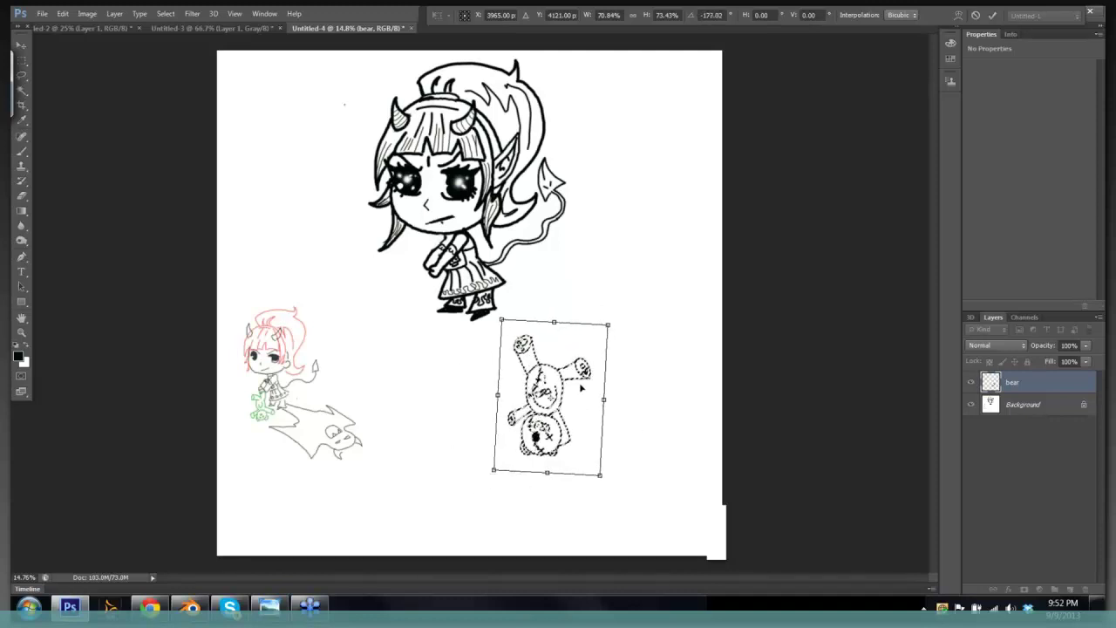
{"action": "left_click_drag", "start_coordinate": [578, 388], "coordinate": [489, 316]}
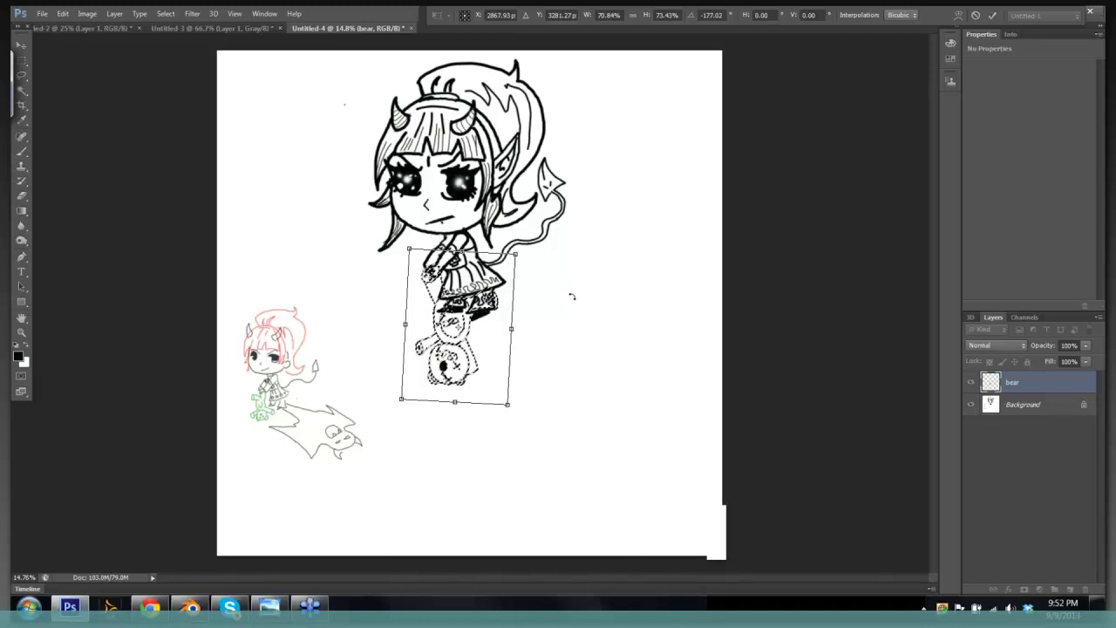
{"action": "key", "text": "Return"}
{"action": "key", "text": "l"}
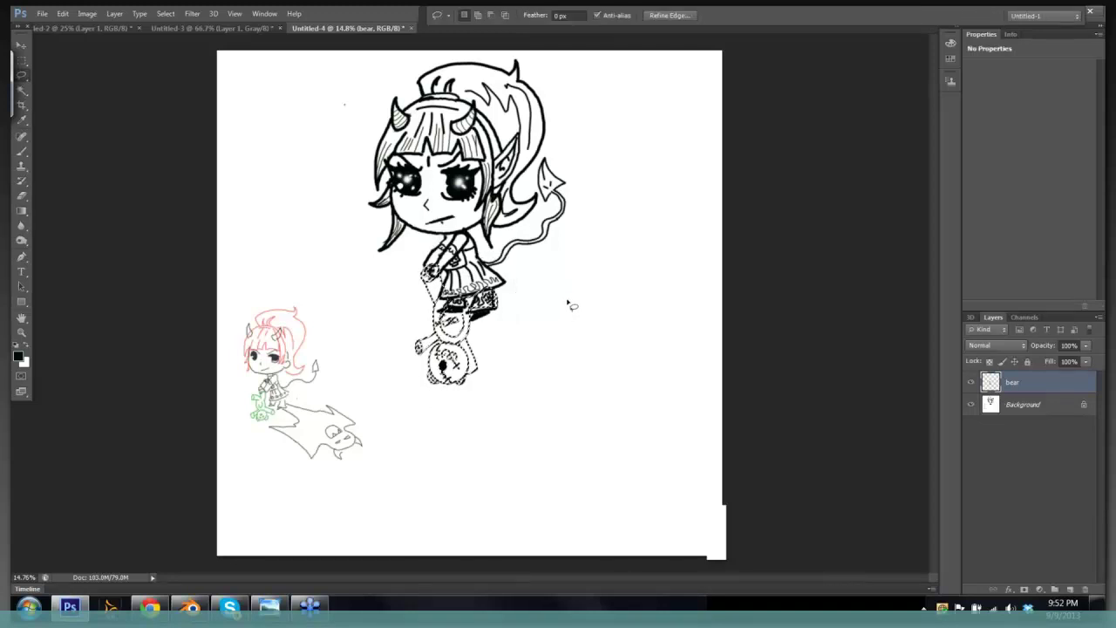
{"action": "left_click", "coordinate": [529, 323]}
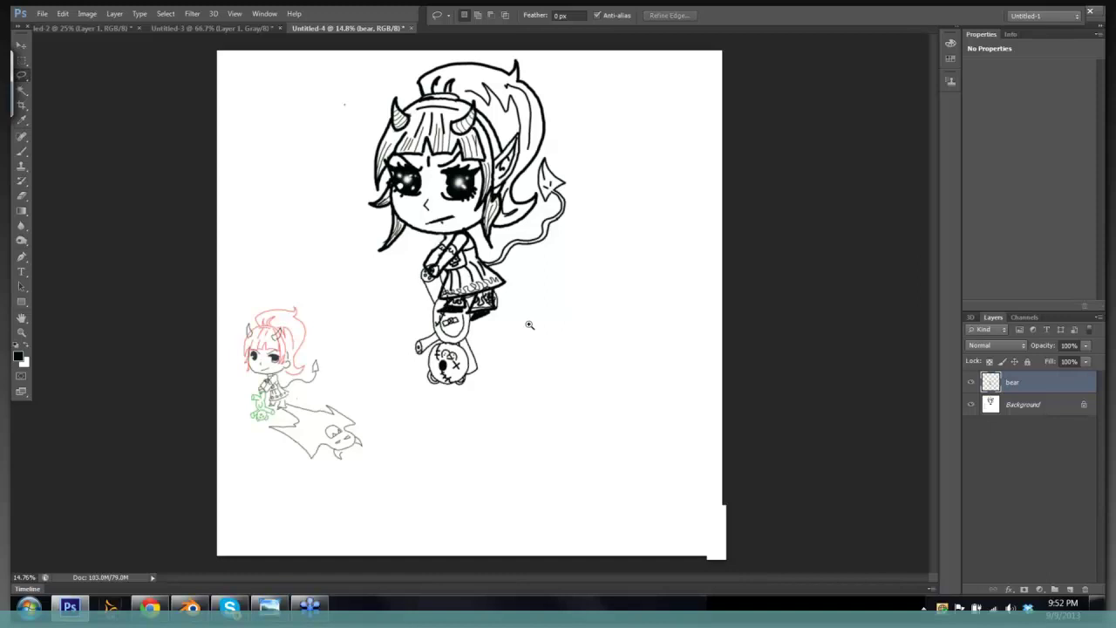
- Erase the girl's hand, skirt and leg lines that overlap the bear on the Background layer
{"action": "left_click_drag", "start_coordinate": [530, 324], "coordinate": [545, 325]}
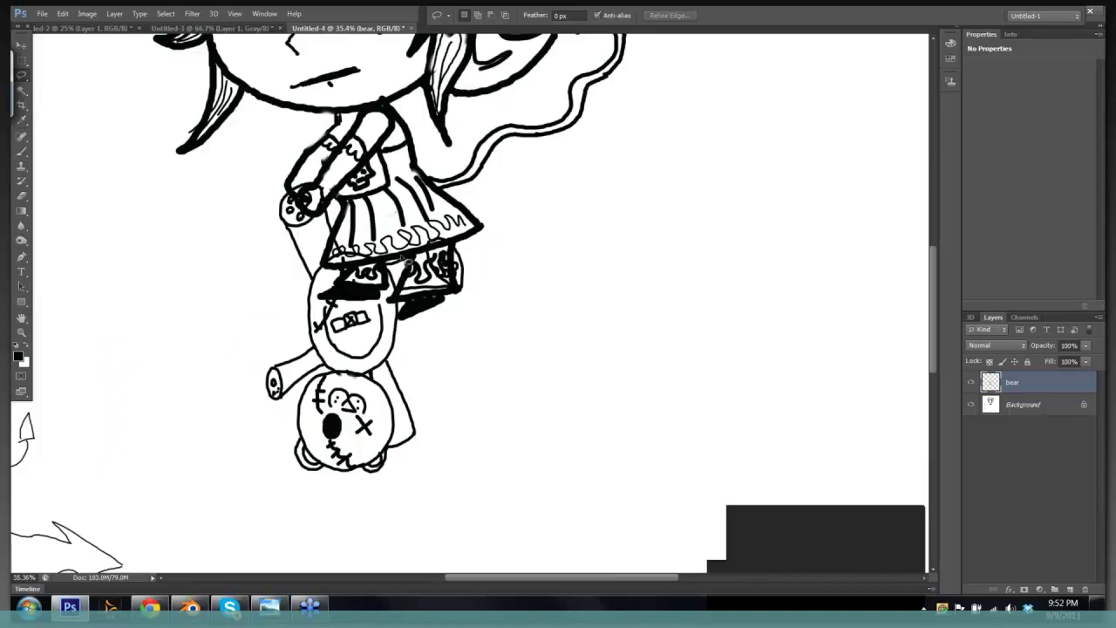
{"action": "key", "text": "e"}
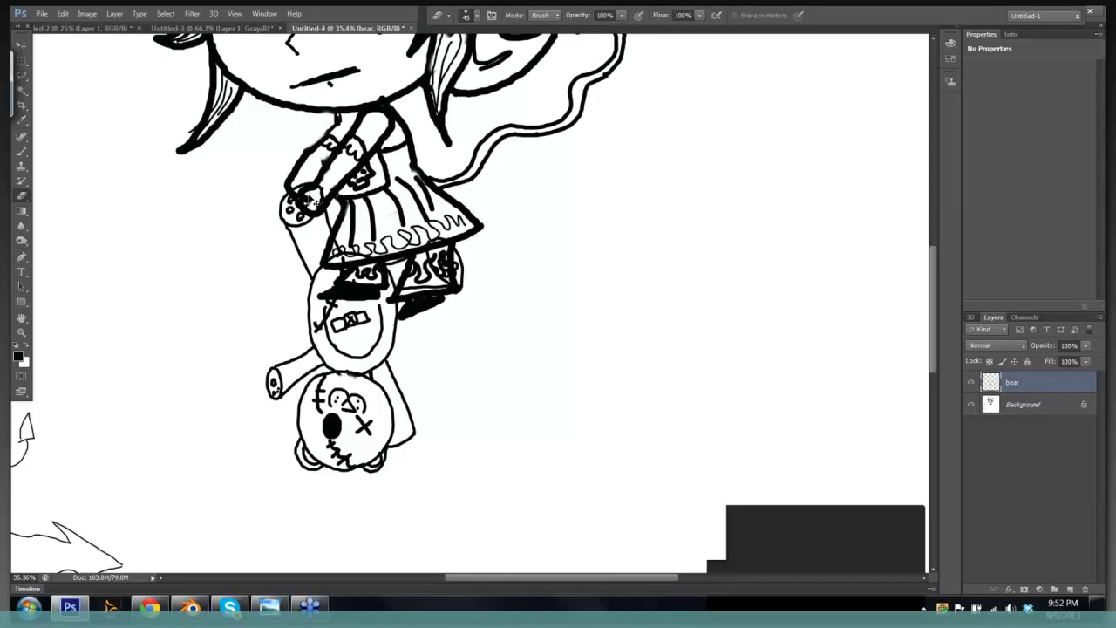
{"action": "left_click", "coordinate": [1029, 409]}
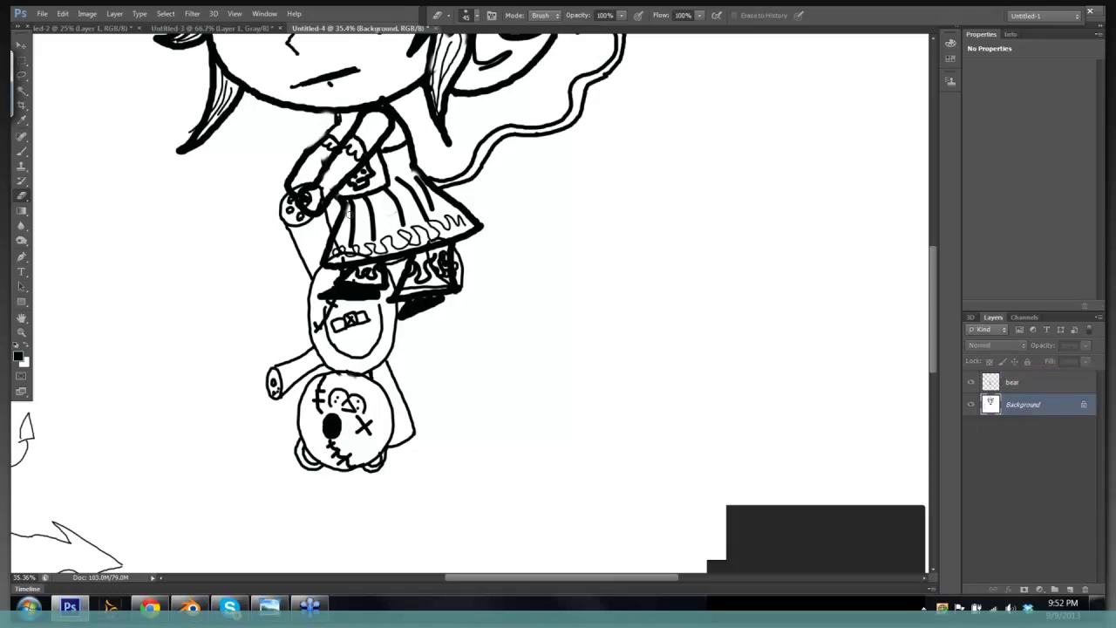
{"action": "mouse_move", "coordinate": [361, 239]}
{"action": "left_mouse_down"}
{"action": "mouse_move", "coordinate": [356, 261]}
{"action": "mouse_move", "coordinate": [330, 265]}
{"action": "mouse_move", "coordinate": [325, 296]}
{"action": "mouse_move", "coordinate": [381, 283]}
{"action": "mouse_move", "coordinate": [351, 299]}
{"action": "mouse_move", "coordinate": [371, 293]}
{"action": "mouse_move", "coordinate": [366, 267]}
{"action": "mouse_move", "coordinate": [349, 267]}
{"action": "mouse_move", "coordinate": [357, 298]}
{"action": "mouse_move", "coordinate": [384, 276]}
{"action": "mouse_move", "coordinate": [385, 286]}
{"action": "mouse_move", "coordinate": [375, 267]}
{"action": "mouse_move", "coordinate": [432, 272]}
{"action": "mouse_move", "coordinate": [436, 260]}
{"action": "mouse_move", "coordinate": [410, 262]}
{"action": "mouse_move", "coordinate": [419, 258]}
{"action": "mouse_move", "coordinate": [403, 289]}
{"action": "mouse_move", "coordinate": [443, 262]}
{"action": "mouse_move", "coordinate": [435, 245]}
{"action": "mouse_move", "coordinate": [454, 279]}
{"action": "mouse_move", "coordinate": [422, 272]}
{"action": "mouse_move", "coordinate": [438, 267]}
{"action": "mouse_move", "coordinate": [431, 251]}
{"action": "mouse_move", "coordinate": [406, 279]}
{"action": "left_mouse_up"}
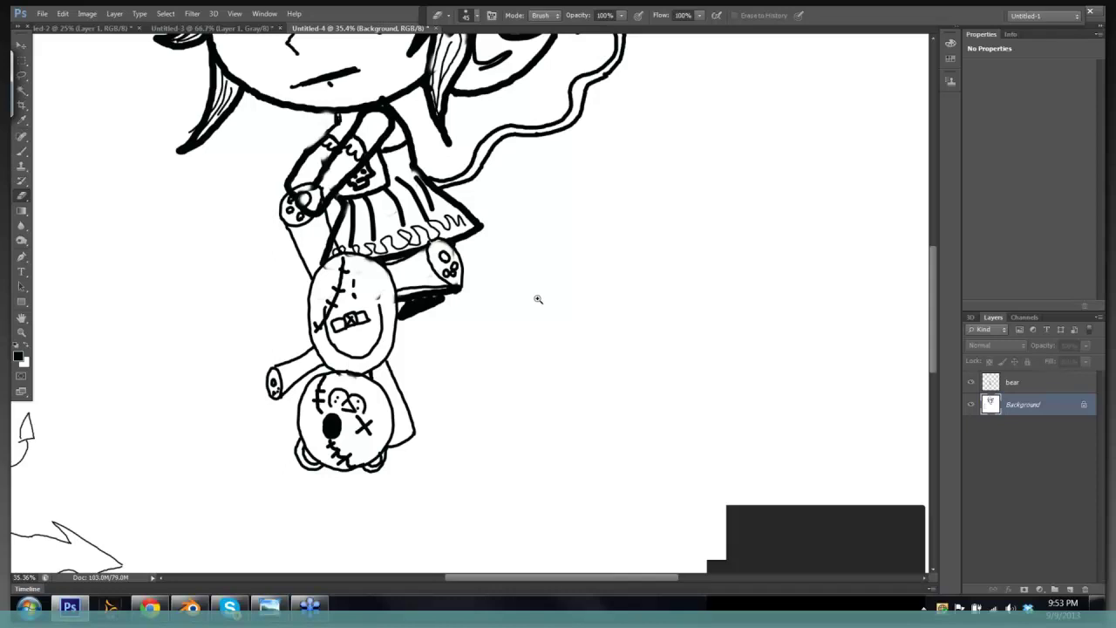
- Brush the outline of a large horned shadow spreading from the girl's feet toward the lower right of the canvas
{"action": "left_click_drag", "start_coordinate": [538, 299], "coordinate": [504, 304]}
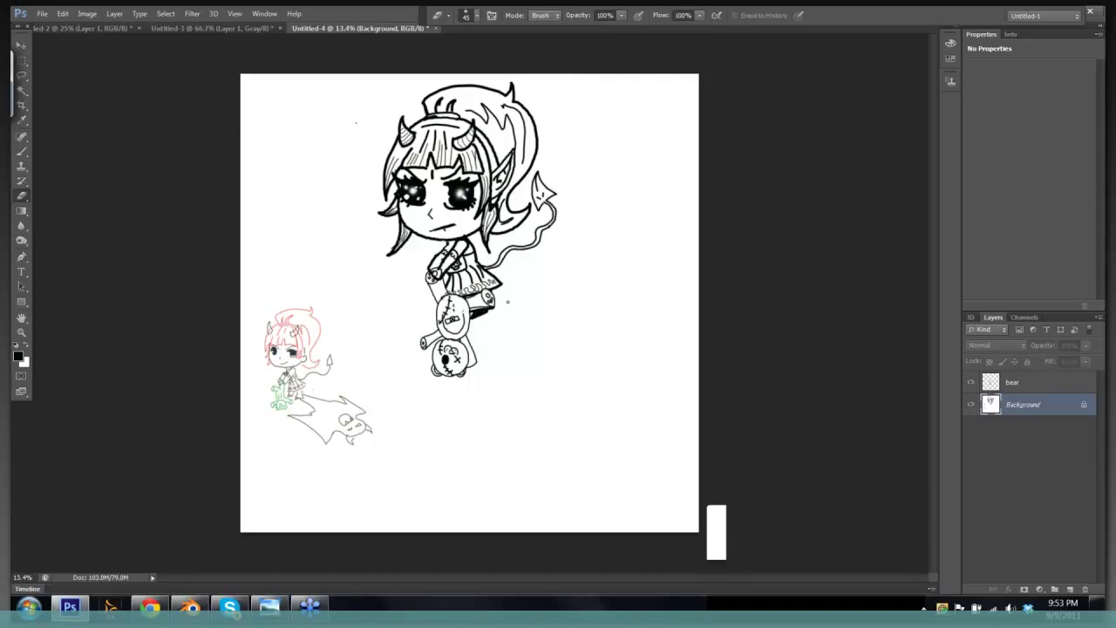
{"action": "key", "text": "b"}
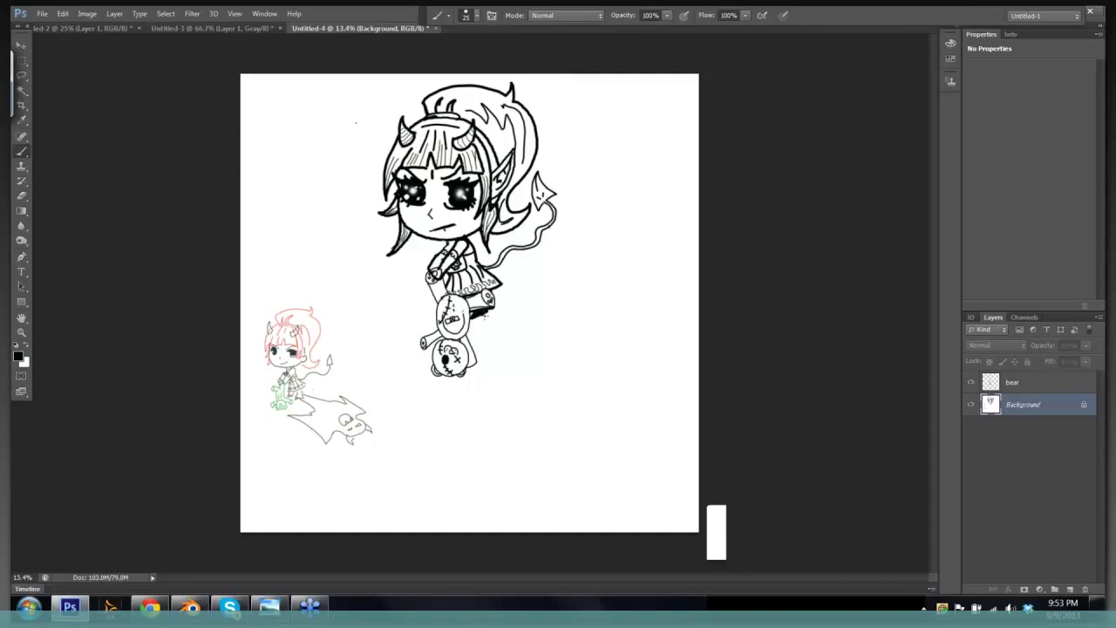
{"action": "mouse_move", "coordinate": [485, 315]}
{"action": "left_mouse_down"}
{"action": "mouse_move", "coordinate": [579, 341]}
{"action": "mouse_move", "coordinate": [482, 361]}
{"action": "mouse_move", "coordinate": [496, 403]}
{"action": "left_mouse_up"}
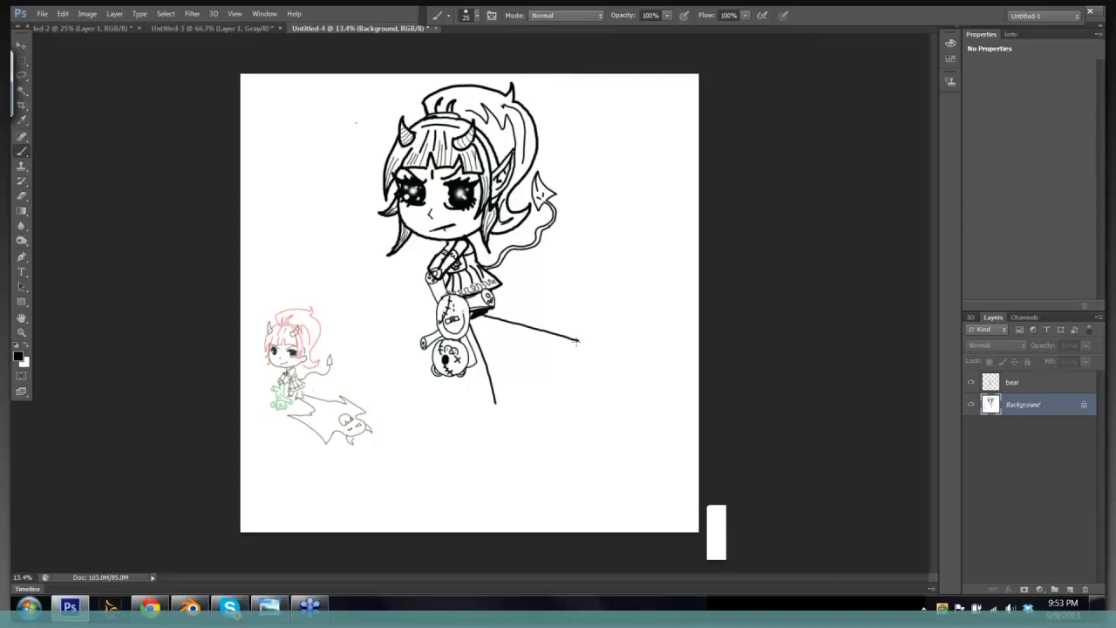
{"action": "mouse_move", "coordinate": [579, 341]}
{"action": "left_mouse_down"}
{"action": "mouse_move", "coordinate": [544, 307]}
{"action": "mouse_move", "coordinate": [602, 296]}
{"action": "mouse_move", "coordinate": [638, 307]}
{"action": "mouse_move", "coordinate": [670, 353]}
{"action": "left_mouse_up"}
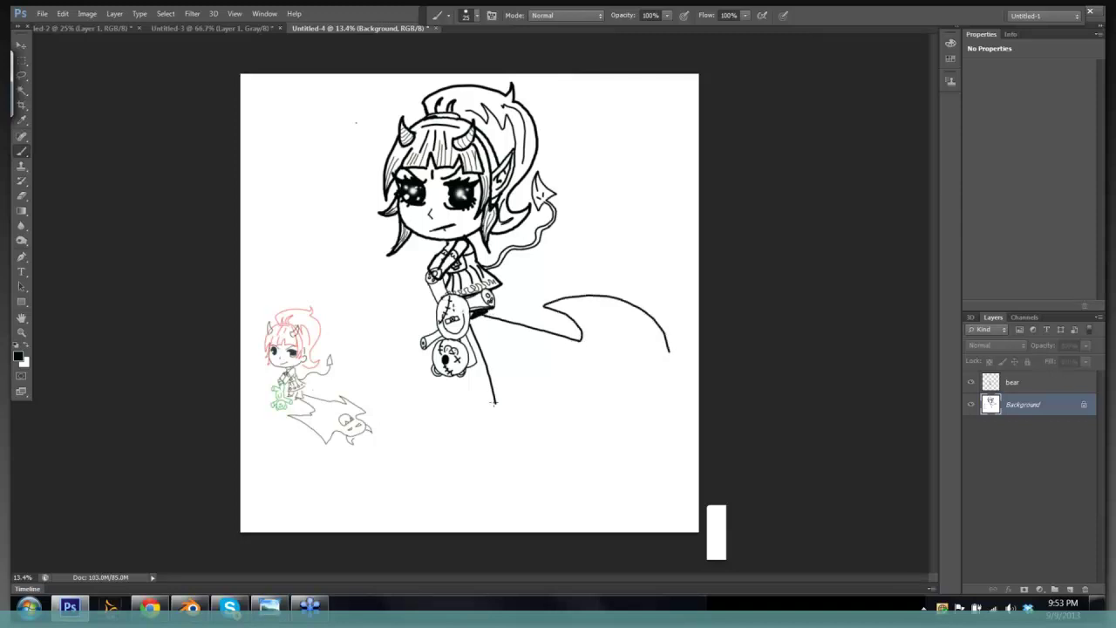
{"action": "mouse_move", "coordinate": [488, 403]}
{"action": "left_mouse_down"}
{"action": "mouse_move", "coordinate": [460, 390]}
{"action": "mouse_move", "coordinate": [451, 438]}
{"action": "mouse_move", "coordinate": [506, 485]}
{"action": "mouse_move", "coordinate": [517, 487]}
{"action": "mouse_move", "coordinate": [538, 436]}
{"action": "left_mouse_up"}
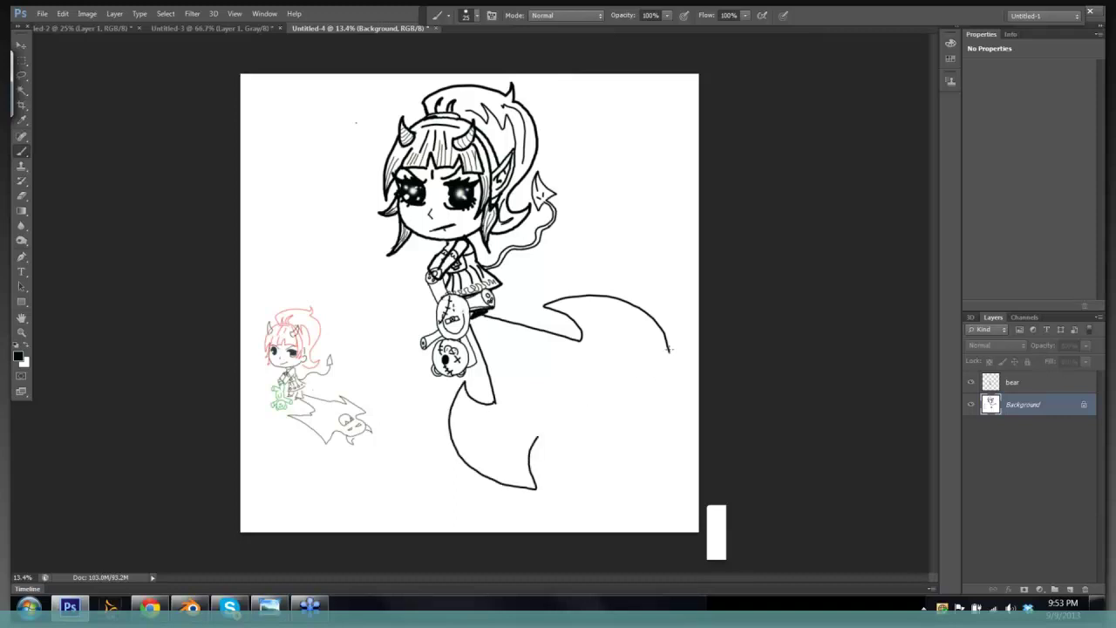
{"action": "mouse_move", "coordinate": [669, 351]}
{"action": "left_mouse_down"}
{"action": "mouse_move", "coordinate": [667, 374]}
{"action": "mouse_move", "coordinate": [630, 360]}
{"action": "mouse_move", "coordinate": [602, 368]}
{"action": "left_mouse_up"}
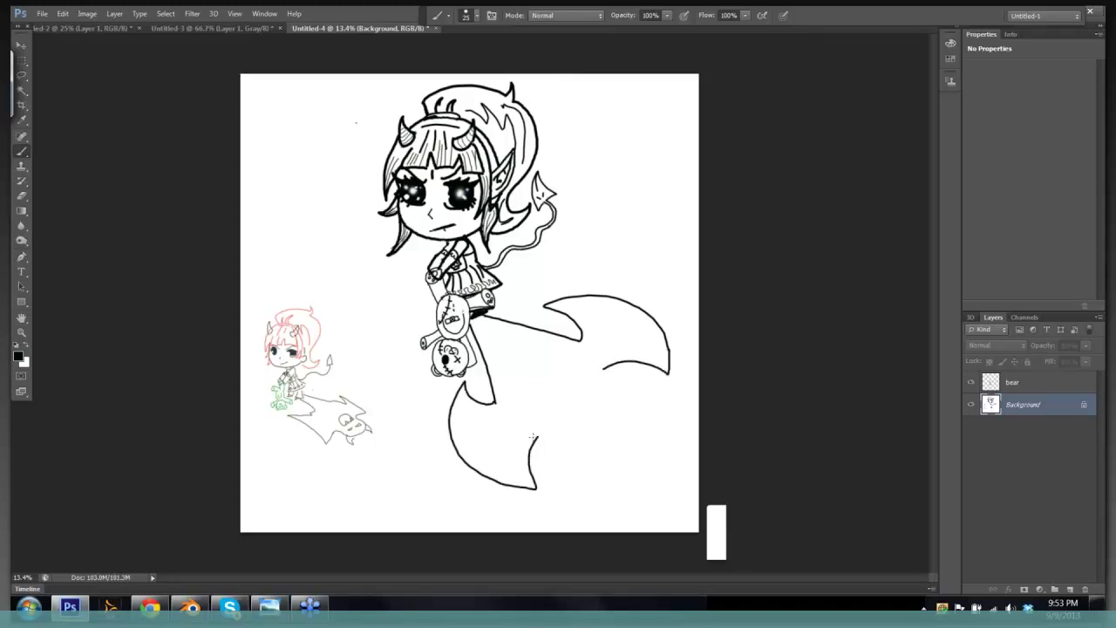
{"action": "mouse_move", "coordinate": [556, 436]}
{"action": "left_mouse_down"}
{"action": "mouse_move", "coordinate": [599, 455]}
{"action": "mouse_move", "coordinate": [617, 449]}
{"action": "mouse_move", "coordinate": [641, 425]}
{"action": "mouse_move", "coordinate": [637, 400]}
{"action": "mouse_move", "coordinate": [606, 367]}
{"action": "left_mouse_up"}
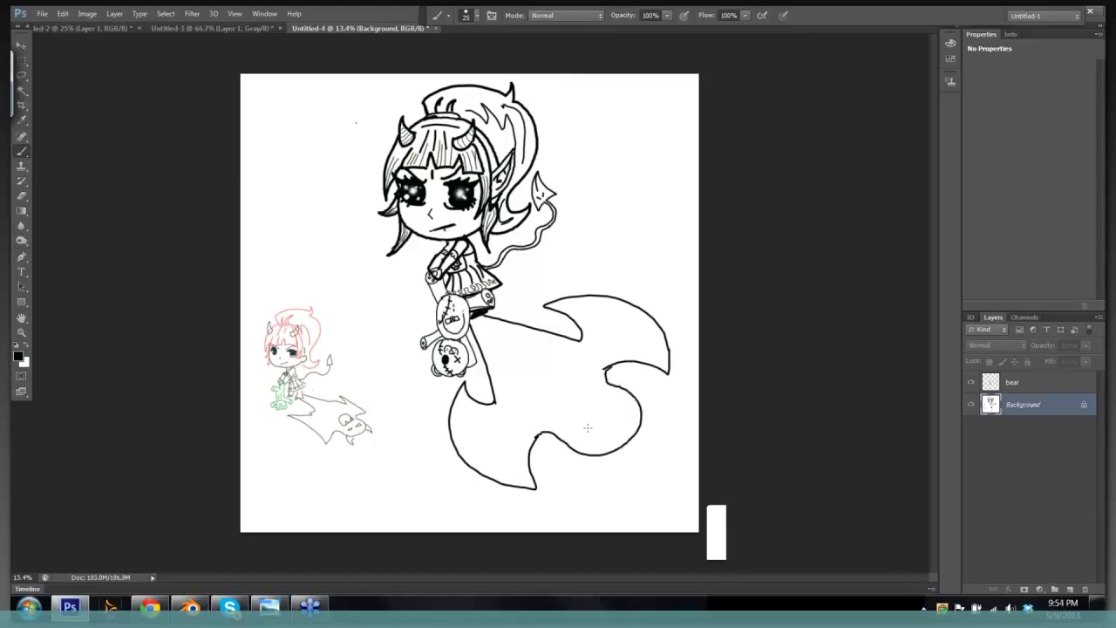
- Draw two small eyes and an open mouth with fangs inside the shadow's head
{"action": "left_click_drag", "start_coordinate": [591, 428], "coordinate": [592, 428]}
{"action": "mouse_move", "coordinate": [612, 406]}
{"action": "left_mouse_down"}
{"action": "mouse_move", "coordinate": [583, 414]}
{"action": "mouse_move", "coordinate": [604, 394]}
{"action": "mouse_move", "coordinate": [552, 387]}
{"action": "mouse_move", "coordinate": [567, 419]}
{"action": "mouse_move", "coordinate": [561, 406]}
{"action": "mouse_move", "coordinate": [574, 419]}
{"action": "mouse_move", "coordinate": [586, 394]}
{"action": "mouse_move", "coordinate": [600, 399]}
{"action": "left_mouse_up"}
{"action": "mouse_move", "coordinate": [577, 386]}
{"action": "left_mouse_down"}
{"action": "mouse_move", "coordinate": [559, 394]}
{"action": "mouse_move", "coordinate": [569, 384]}
{"action": "left_mouse_up"}
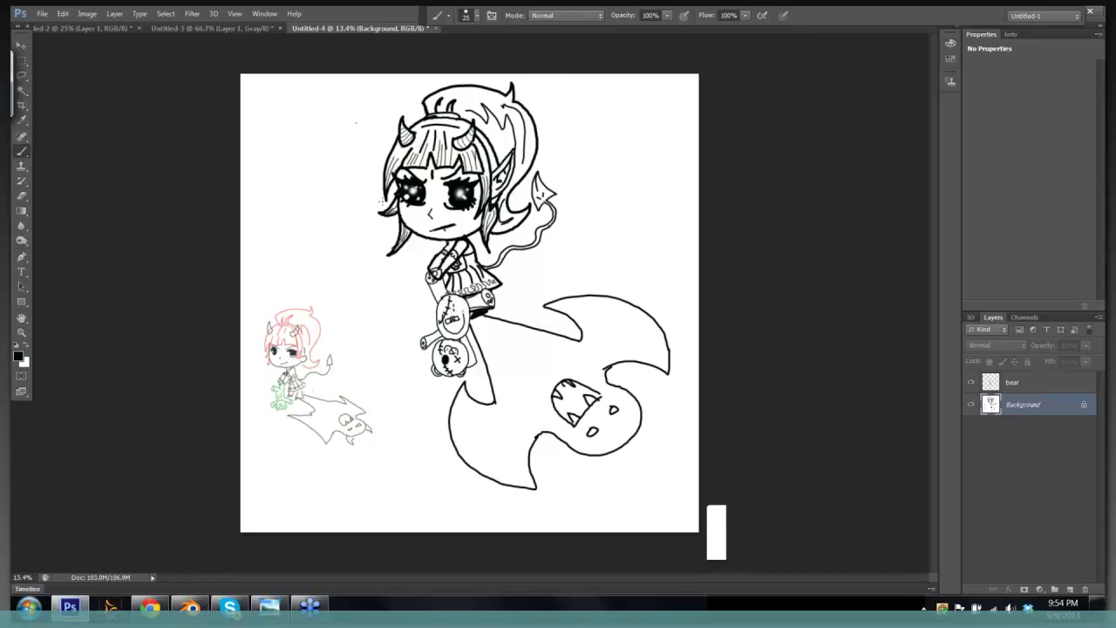
- Sketch background lines on both sides of the girl's head and feet, with small angular shapes beside her tail
{"action": "left_click_drag", "start_coordinate": [354, 205], "coordinate": [384, 192]}
{"action": "left_click_drag", "start_coordinate": [541, 140], "coordinate": [616, 139]}
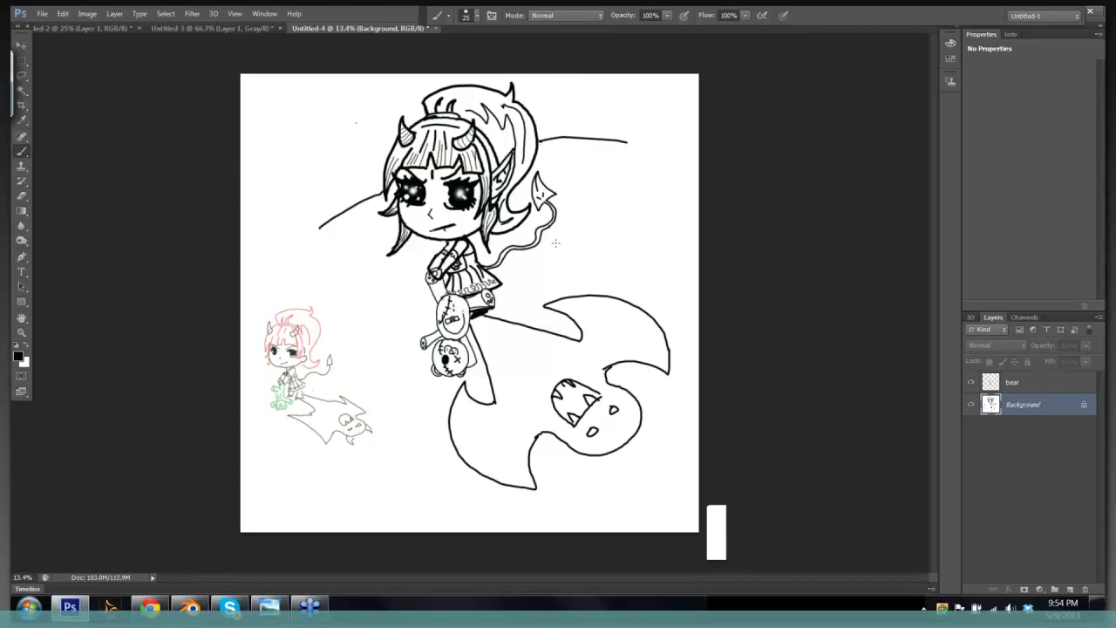
{"action": "mouse_move", "coordinate": [557, 245]}
{"action": "left_mouse_down"}
{"action": "mouse_move", "coordinate": [579, 250]}
{"action": "mouse_move", "coordinate": [565, 235]}
{"action": "left_mouse_up"}
{"action": "left_click_drag", "start_coordinate": [576, 222], "coordinate": [610, 234]}
{"action": "left_click_drag", "start_coordinate": [347, 343], "coordinate": [429, 330]}
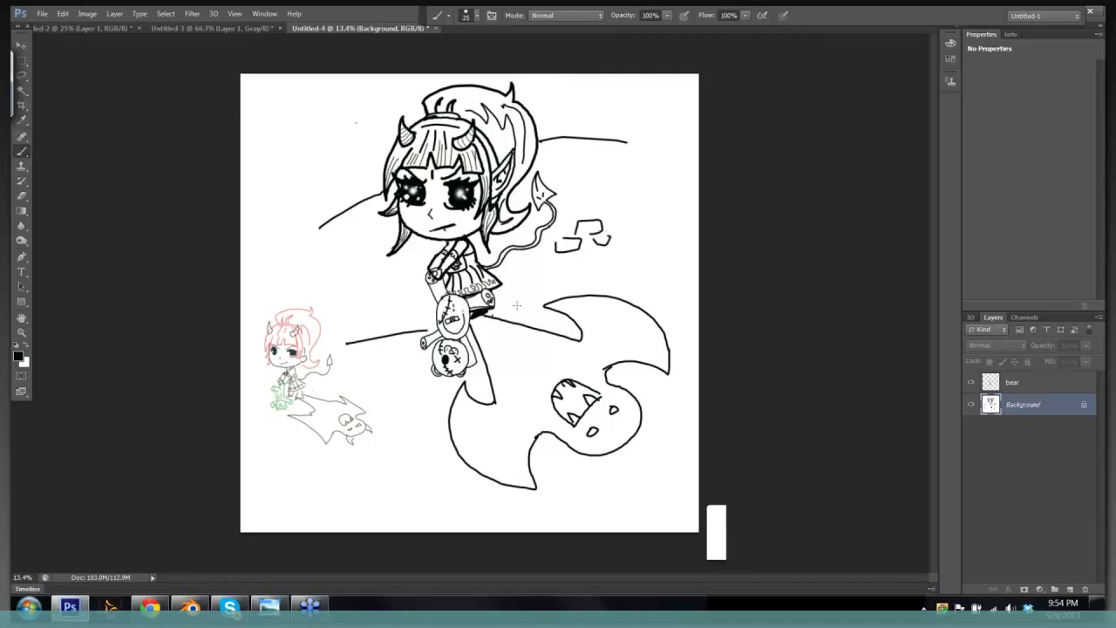
{"action": "left_click_drag", "start_coordinate": [496, 312], "coordinate": [649, 290]}
{"action": "left_click_drag", "start_coordinate": [344, 325], "coordinate": [432, 301]}
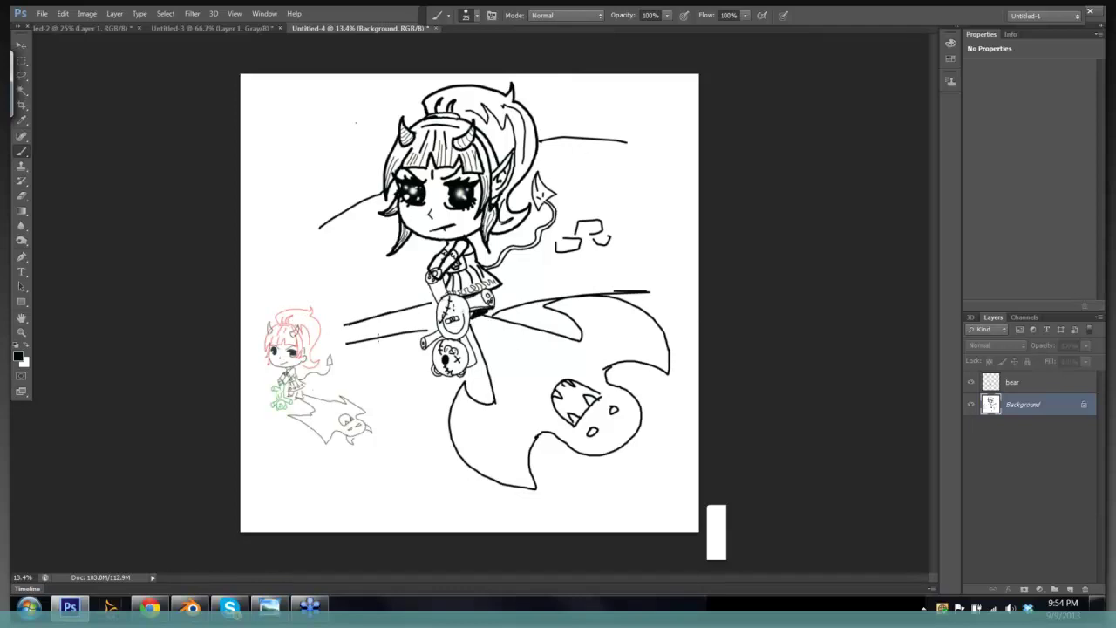
- Enlarge the eraser, wipe out the small coloured reference girl and her shadow, and return to the Brush tool
{"action": "key", "text": "e"}
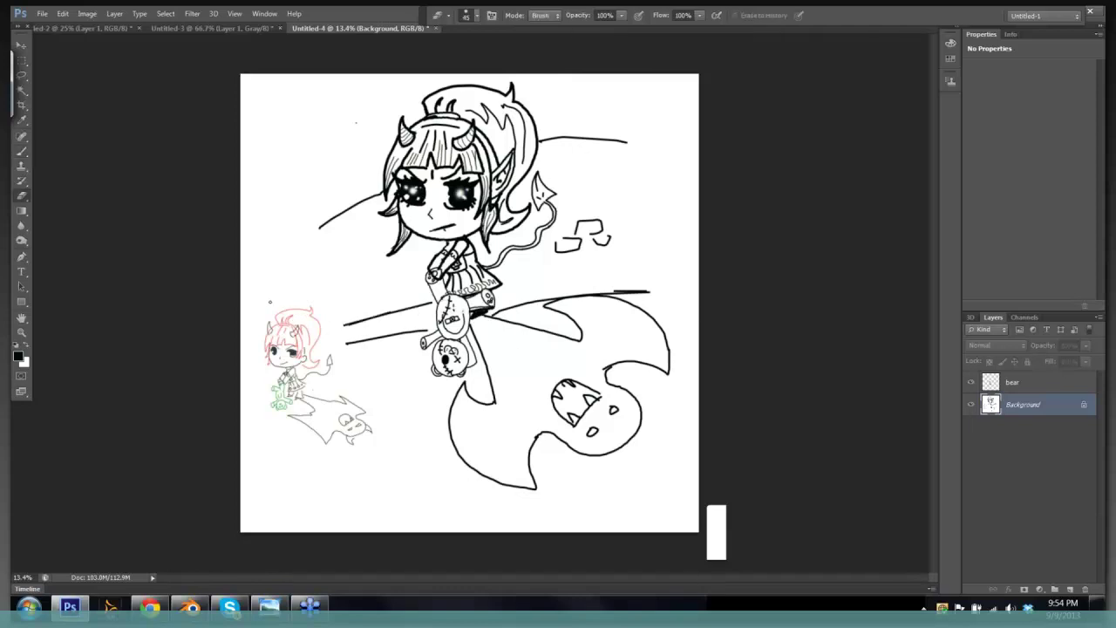
{"action": "key", "text": "bracketright"}
{"action": "key", "text": "bracketright"}
{"action": "key", "text": "bracketright"}
{"action": "key", "text": "bracketright"}
{"action": "key", "text": "bracketright"}
{"action": "key", "text": "bracketright"}
{"action": "key", "text": "bracketright"}
{"action": "key", "text": "bracketright"}
{"action": "key", "text": "bracketright"}
{"action": "mouse_move", "coordinate": [301, 308]}
{"action": "left_mouse_down"}
{"action": "mouse_move", "coordinate": [276, 338]}
{"action": "mouse_move", "coordinate": [286, 313]}
{"action": "mouse_move", "coordinate": [268, 358]}
{"action": "mouse_move", "coordinate": [280, 334]}
{"action": "mouse_move", "coordinate": [308, 333]}
{"action": "mouse_move", "coordinate": [327, 356]}
{"action": "mouse_move", "coordinate": [320, 372]}
{"action": "mouse_move", "coordinate": [330, 360]}
{"action": "mouse_move", "coordinate": [302, 339]}
{"action": "mouse_move", "coordinate": [281, 364]}
{"action": "mouse_move", "coordinate": [290, 399]}
{"action": "mouse_move", "coordinate": [304, 335]}
{"action": "mouse_move", "coordinate": [318, 337]}
{"action": "mouse_move", "coordinate": [308, 315]}
{"action": "mouse_move", "coordinate": [323, 418]}
{"action": "mouse_move", "coordinate": [303, 409]}
{"action": "mouse_move", "coordinate": [358, 415]}
{"action": "mouse_move", "coordinate": [341, 408]}
{"action": "mouse_move", "coordinate": [322, 445]}
{"action": "mouse_move", "coordinate": [370, 409]}
{"action": "mouse_move", "coordinate": [359, 442]}
{"action": "mouse_move", "coordinate": [338, 437]}
{"action": "mouse_move", "coordinate": [350, 415]}
{"action": "mouse_move", "coordinate": [324, 424]}
{"action": "mouse_move", "coordinate": [364, 436]}
{"action": "mouse_move", "coordinate": [381, 380]}
{"action": "left_mouse_up"}
{"action": "key", "text": "b"}
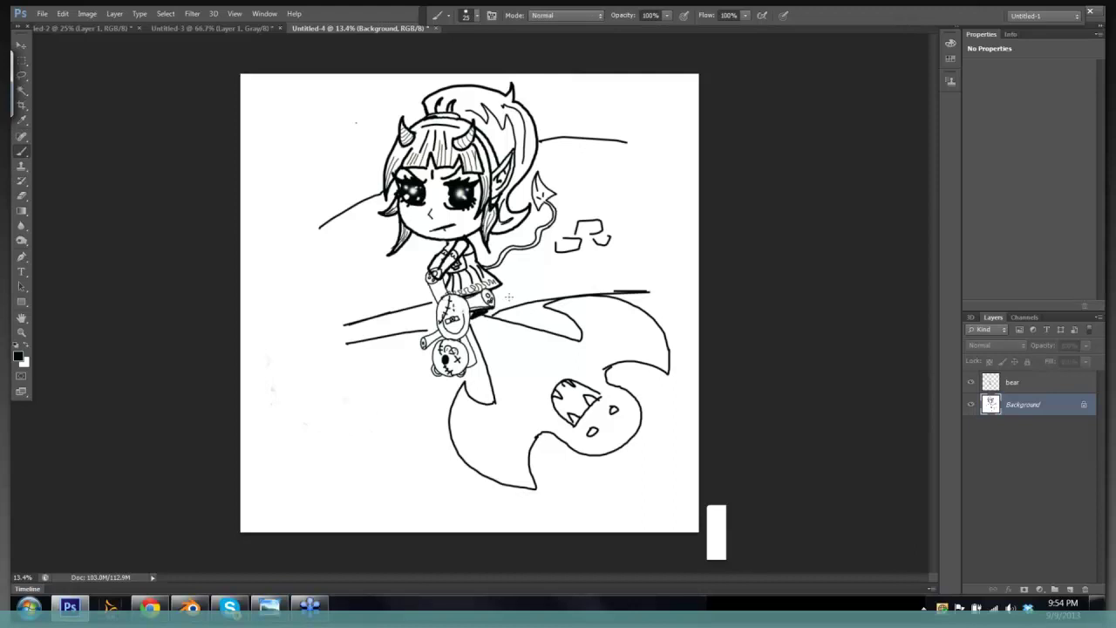
- Brush a ground line to the right of the girl's skirt and sketch a barred window with cracked panes on her other side
{"action": "left_click_drag", "start_coordinate": [505, 288], "coordinate": [646, 271]}
{"action": "left_click_drag", "start_coordinate": [365, 220], "coordinate": [375, 288]}
{"action": "mouse_move", "coordinate": [305, 250]}
{"action": "left_mouse_down"}
{"action": "mouse_move", "coordinate": [358, 228]}
{"action": "mouse_move", "coordinate": [309, 279]}
{"action": "mouse_move", "coordinate": [309, 311]}
{"action": "mouse_move", "coordinate": [363, 293]}
{"action": "left_mouse_up"}
{"action": "left_click_drag", "start_coordinate": [306, 253], "coordinate": [339, 291]}
{"action": "mouse_move", "coordinate": [334, 243]}
{"action": "left_mouse_down"}
{"action": "mouse_move", "coordinate": [341, 291]}
{"action": "mouse_move", "coordinate": [367, 253]}
{"action": "left_mouse_up"}
{"action": "mouse_move", "coordinate": [300, 284]}
{"action": "left_mouse_down"}
{"action": "mouse_move", "coordinate": [365, 256]}
{"action": "mouse_move", "coordinate": [342, 237]}
{"action": "mouse_move", "coordinate": [364, 235]}
{"action": "mouse_move", "coordinate": [365, 248]}
{"action": "left_mouse_up"}
{"action": "left_click_drag", "start_coordinate": [355, 259], "coordinate": [357, 289]}
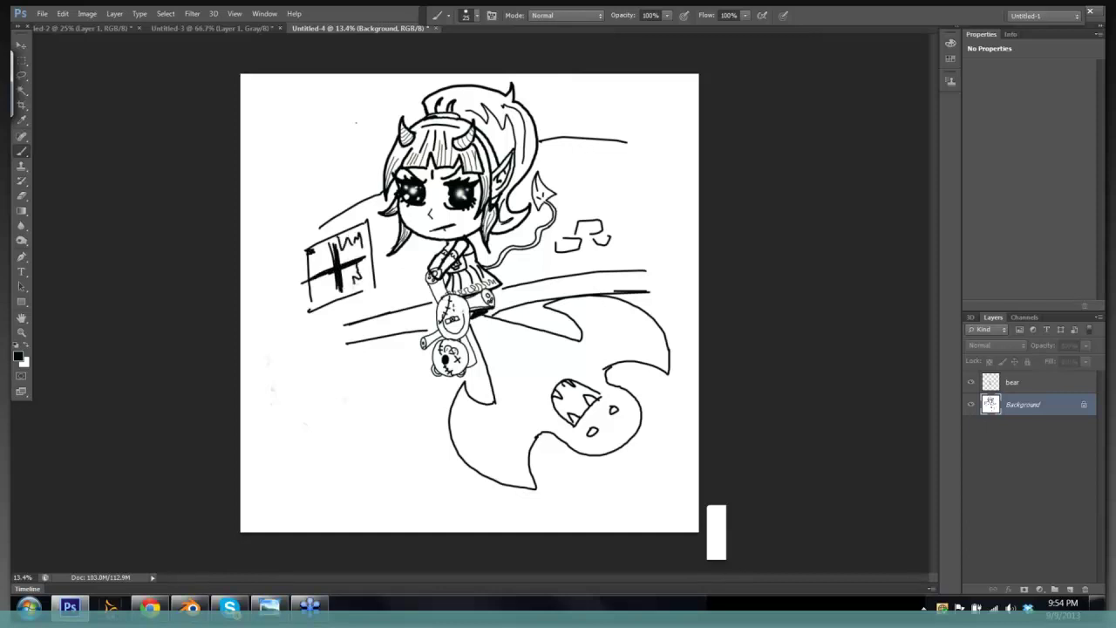
{"action": "left_click_drag", "start_coordinate": [312, 251], "coordinate": [324, 303]}
- Sketch a ruined tower with a few small bricks in the upper left background beside the girl's hair
{"action": "left_click_drag", "start_coordinate": [298, 101], "coordinate": [328, 207]}
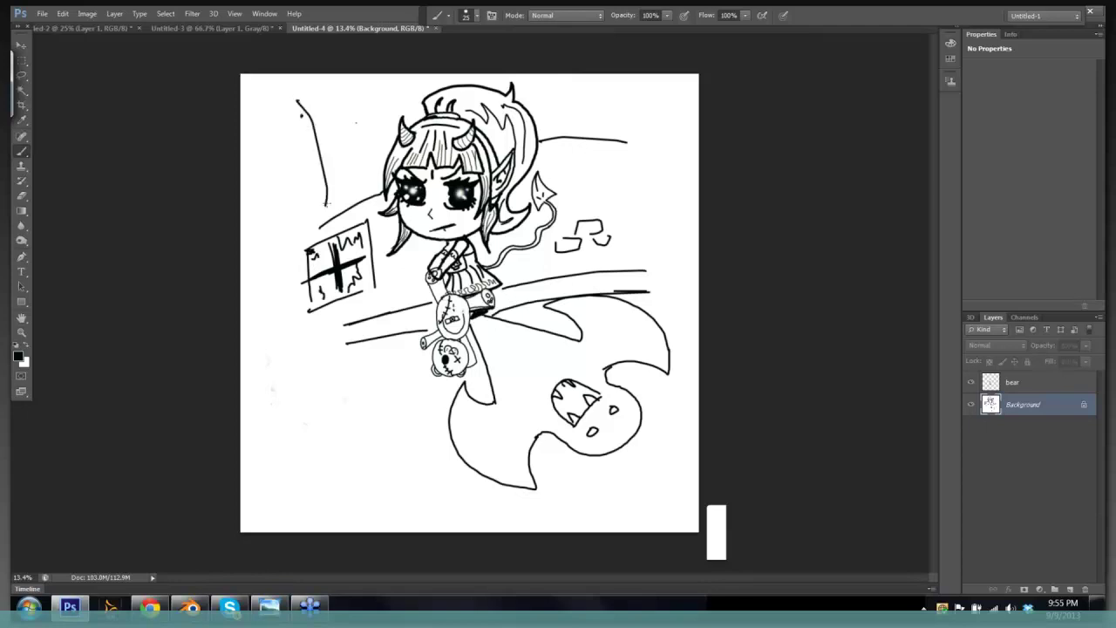
{"action": "left_click_drag", "start_coordinate": [302, 114], "coordinate": [316, 199]}
{"action": "mouse_move", "coordinate": [297, 106]}
{"action": "left_mouse_down"}
{"action": "mouse_move", "coordinate": [347, 96]}
{"action": "mouse_move", "coordinate": [351, 117]}
{"action": "mouse_move", "coordinate": [366, 112]}
{"action": "mouse_move", "coordinate": [373, 163]}
{"action": "left_mouse_up"}
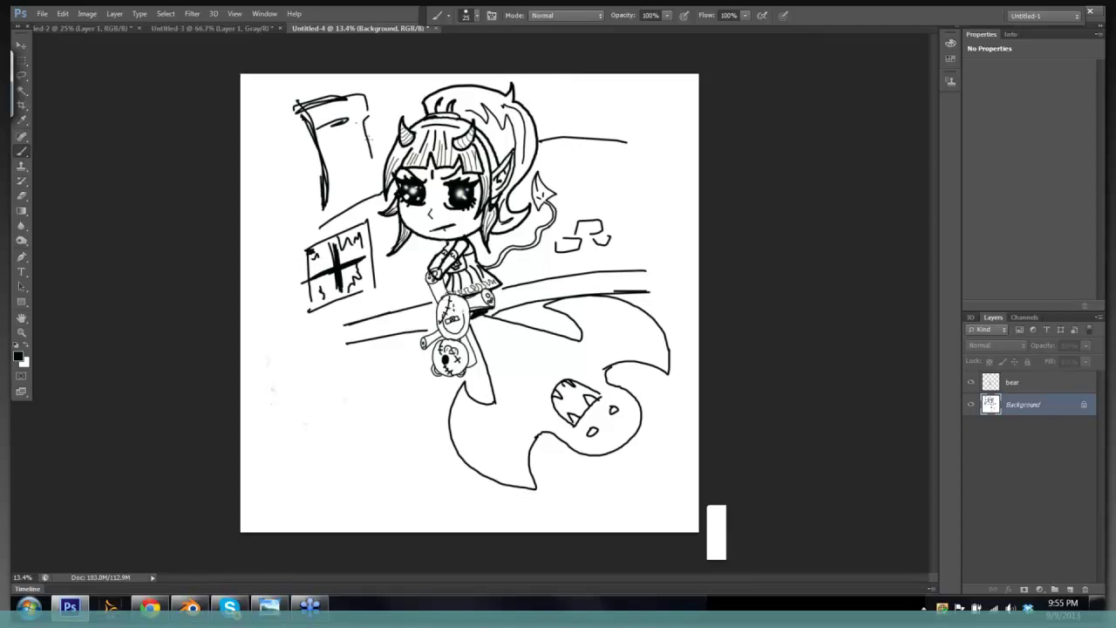
{"action": "mouse_move", "coordinate": [363, 121]}
{"action": "left_mouse_down"}
{"action": "mouse_move", "coordinate": [375, 164]}
{"action": "mouse_move", "coordinate": [345, 148]}
{"action": "mouse_move", "coordinate": [362, 164]}
{"action": "mouse_move", "coordinate": [337, 173]}
{"action": "left_mouse_up"}
- Sketch a rectangular building with a crumbling edge behind the ponytail, add a brick below it, and extend the ground lines
{"action": "mouse_move", "coordinate": [537, 84]}
{"action": "left_mouse_down"}
{"action": "mouse_move", "coordinate": [541, 131]}
{"action": "mouse_move", "coordinate": [516, 87]}
{"action": "left_mouse_up"}
{"action": "mouse_move", "coordinate": [618, 81]}
{"action": "left_mouse_down"}
{"action": "mouse_move", "coordinate": [614, 132]}
{"action": "mouse_move", "coordinate": [583, 112]}
{"action": "mouse_move", "coordinate": [685, 145]}
{"action": "left_mouse_up"}
{"action": "left_click_drag", "start_coordinate": [645, 185], "coordinate": [670, 186]}
{"action": "left_click_drag", "start_coordinate": [685, 265], "coordinate": [626, 270]}
{"action": "left_click_drag", "start_coordinate": [683, 278], "coordinate": [645, 282]}
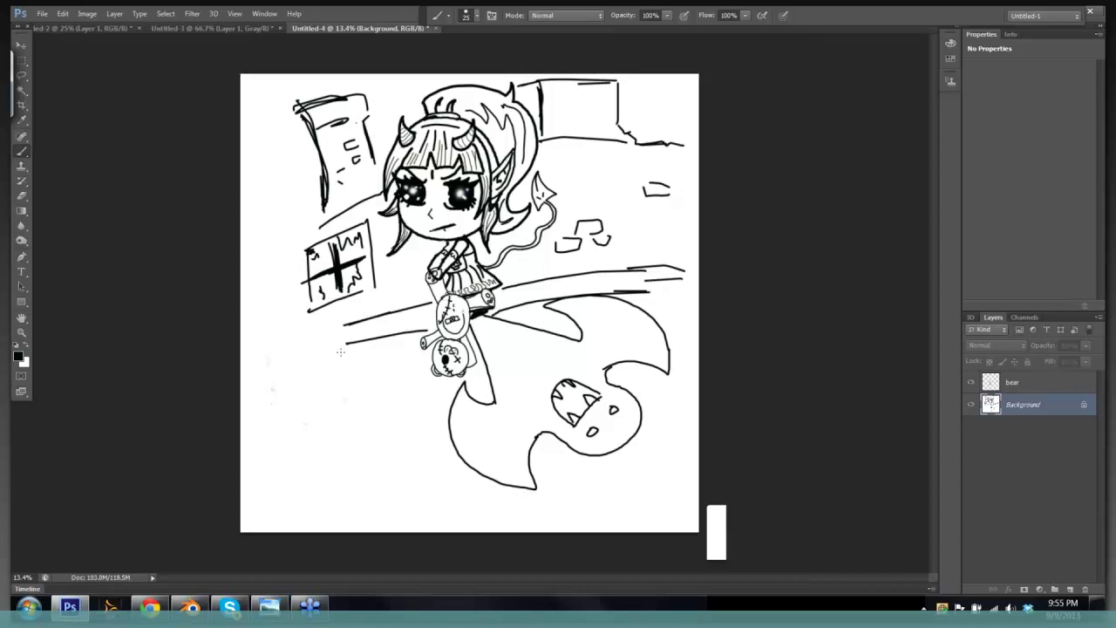
- Draw a jagged ground edge across the lower left of the canvas, plus hill contours and ground lines around the window and tower
{"action": "mouse_move", "coordinate": [343, 352]}
{"action": "left_mouse_down"}
{"action": "mouse_move", "coordinate": [279, 438]}
{"action": "mouse_move", "coordinate": [464, 518]}
{"action": "left_mouse_up"}
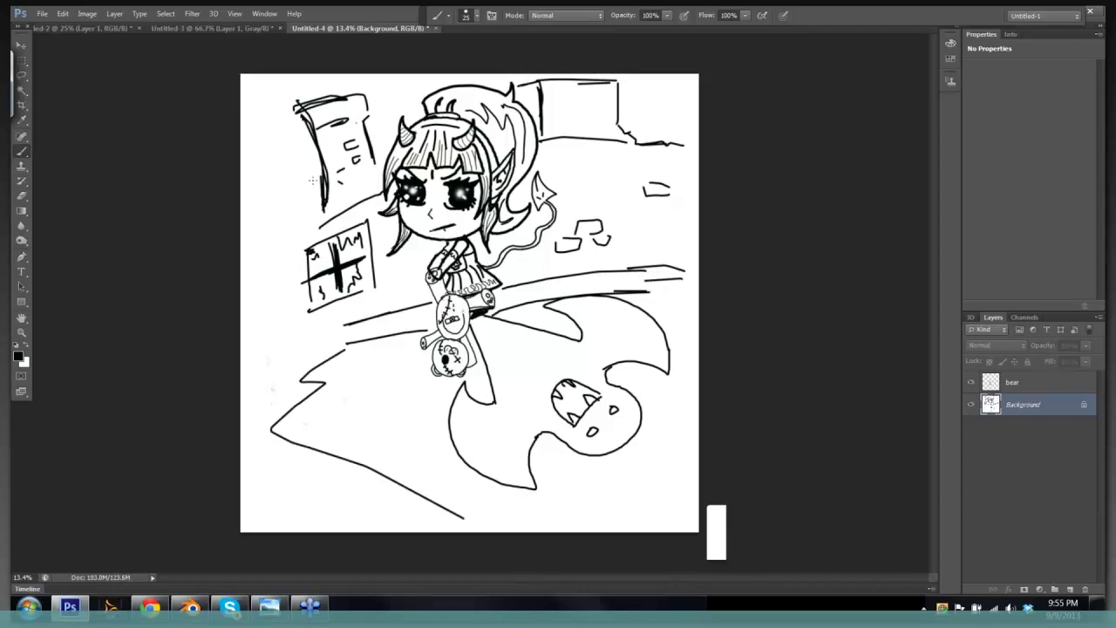
{"action": "left_click_drag", "start_coordinate": [319, 171], "coordinate": [241, 210]}
{"action": "mouse_move", "coordinate": [312, 232]}
{"action": "left_mouse_down"}
{"action": "mouse_move", "coordinate": [264, 253]}
{"action": "mouse_move", "coordinate": [246, 290]}
{"action": "left_mouse_up"}
{"action": "mouse_move", "coordinate": [328, 319]}
{"action": "left_mouse_down"}
{"action": "mouse_move", "coordinate": [248, 354]}
{"action": "mouse_move", "coordinate": [253, 366]}
{"action": "left_mouse_up"}
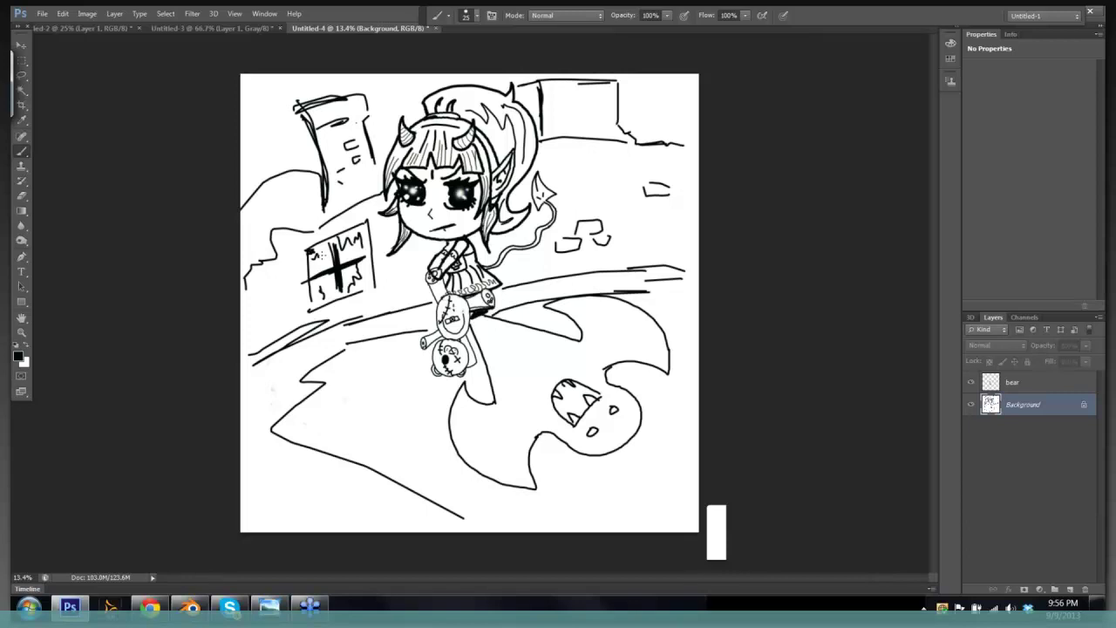
- View the other two open documents, the lollipop girl line art and the floral portrait, and return to the devil girl drawing
{"action": "left_click", "coordinate": [184, 31]}
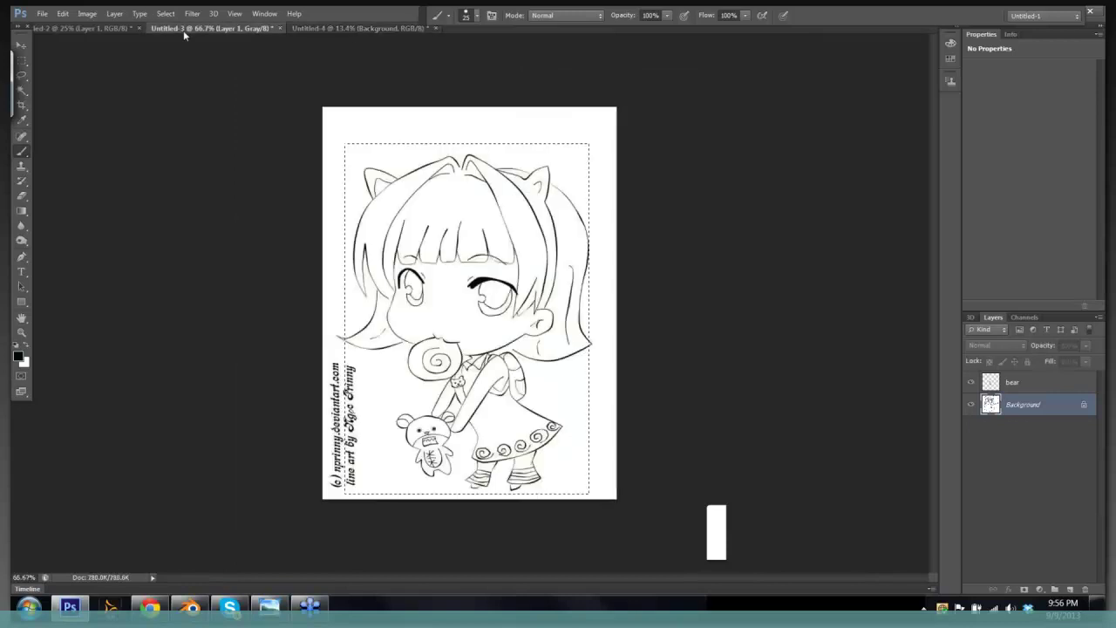
{"action": "left_click", "coordinate": [70, 29]}
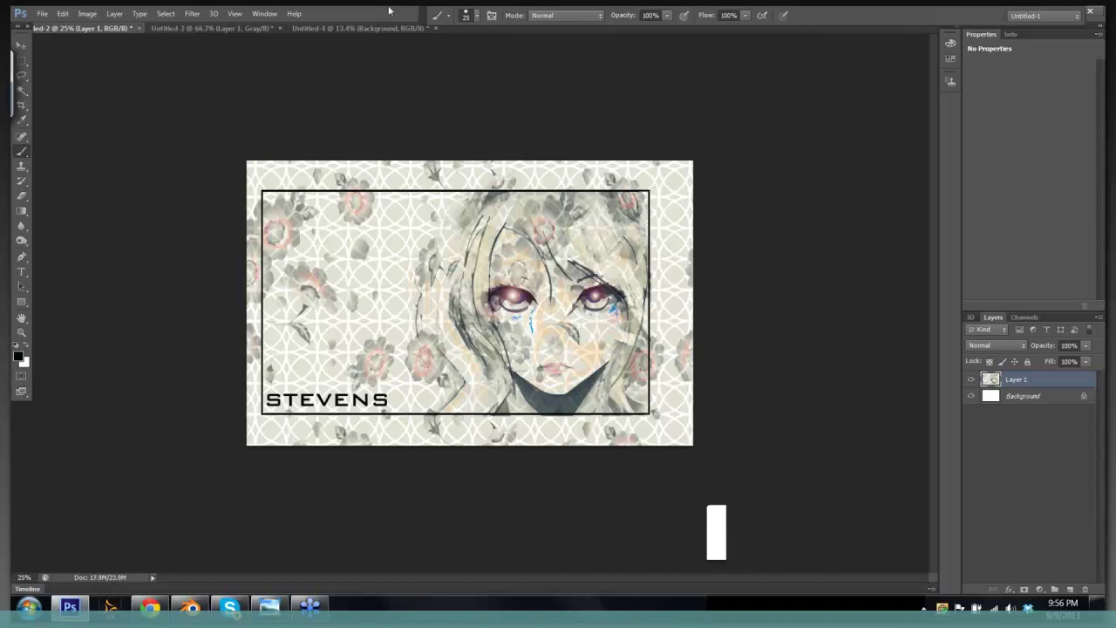
{"action": "left_click", "coordinate": [372, 29]}
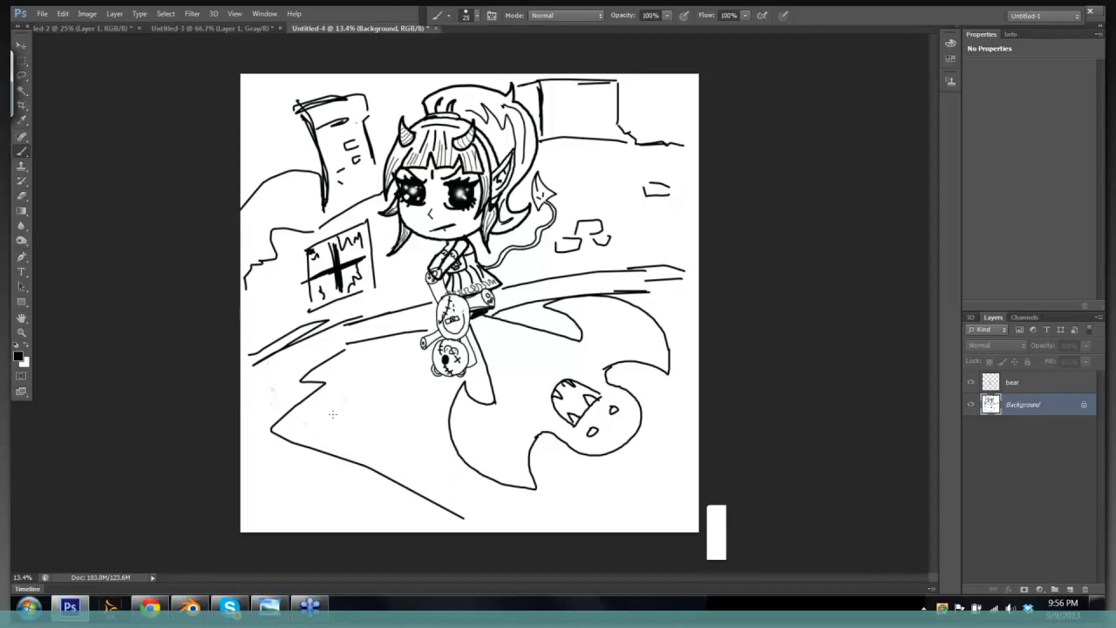
- Handwrite the contact e-mail address in two lines on the empty ground beside the shadow
{"action": "mouse_move", "coordinate": [333, 406]}
{"action": "left_mouse_down"}
{"action": "mouse_move", "coordinate": [316, 430]}
{"action": "mouse_move", "coordinate": [333, 411]}
{"action": "mouse_move", "coordinate": [336, 426]}
{"action": "mouse_move", "coordinate": [329, 421]}
{"action": "mouse_move", "coordinate": [424, 422]}
{"action": "left_mouse_up"}
{"action": "mouse_move", "coordinate": [425, 404]}
{"action": "left_mouse_down"}
{"action": "mouse_move", "coordinate": [429, 424]}
{"action": "mouse_move", "coordinate": [444, 424]}
{"action": "left_mouse_up"}
{"action": "mouse_move", "coordinate": [441, 416]}
{"action": "left_mouse_down"}
{"action": "mouse_move", "coordinate": [467, 421]}
{"action": "mouse_move", "coordinate": [471, 410]}
{"action": "left_mouse_up"}
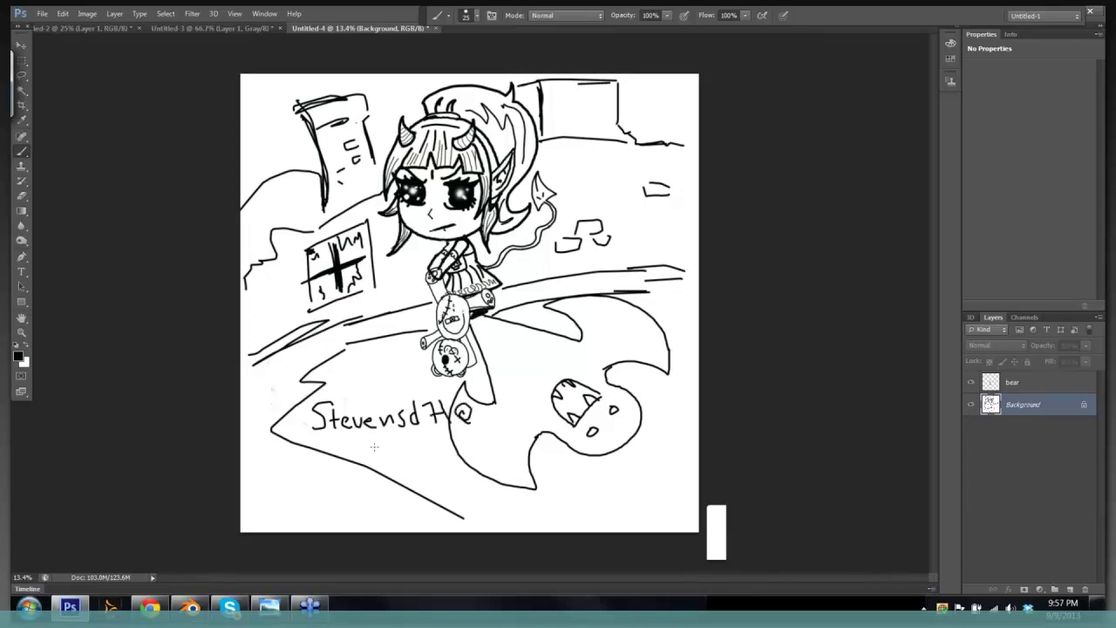
{"action": "mouse_move", "coordinate": [375, 442]}
{"action": "left_mouse_down"}
{"action": "mouse_move", "coordinate": [374, 459]}
{"action": "mouse_move", "coordinate": [476, 443]}
{"action": "left_mouse_up"}
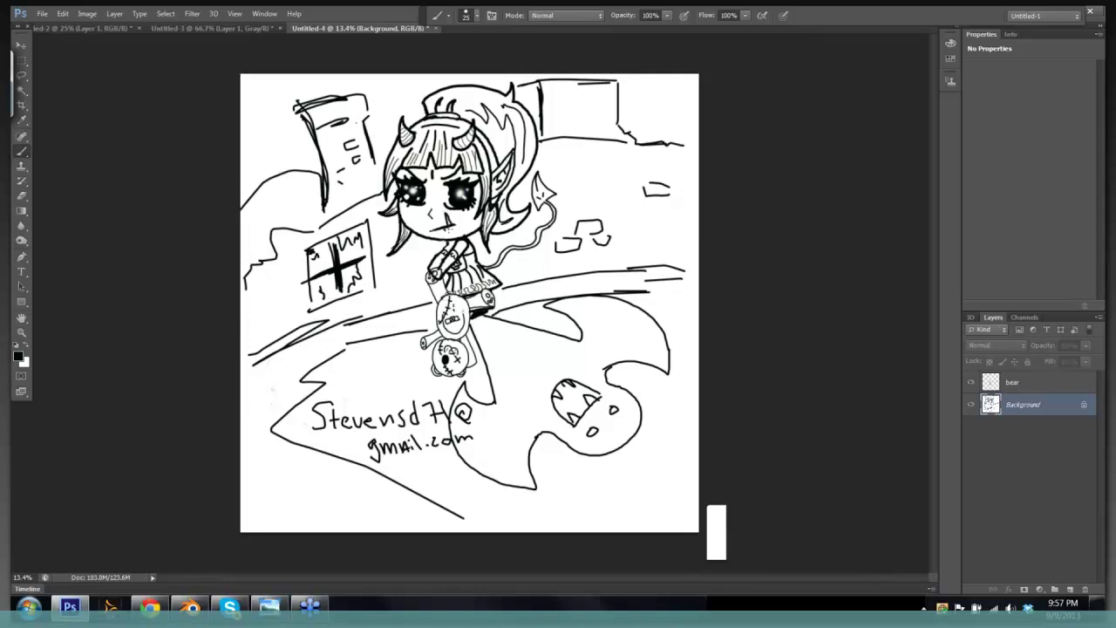
- Draw a large pointed fang on the girl's mouth and enlarge the mouth outline around it
{"action": "mouse_move", "coordinate": [451, 219]}
{"action": "left_mouse_down"}
{"action": "mouse_move", "coordinate": [458, 229]}
{"action": "mouse_move", "coordinate": [431, 232]}
{"action": "left_mouse_up"}
{"action": "left_click", "coordinate": [431, 226]}
{"action": "left_click", "coordinate": [427, 225]}
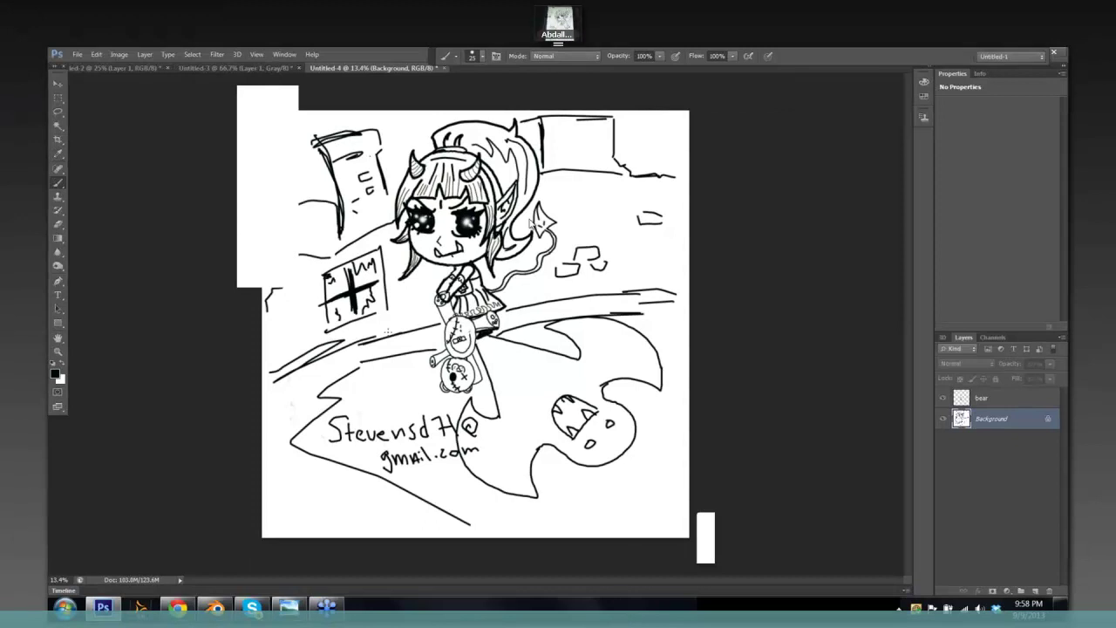
{"action": "left_click_drag", "start_coordinate": [555, 55], "coordinate": [559, 425]}
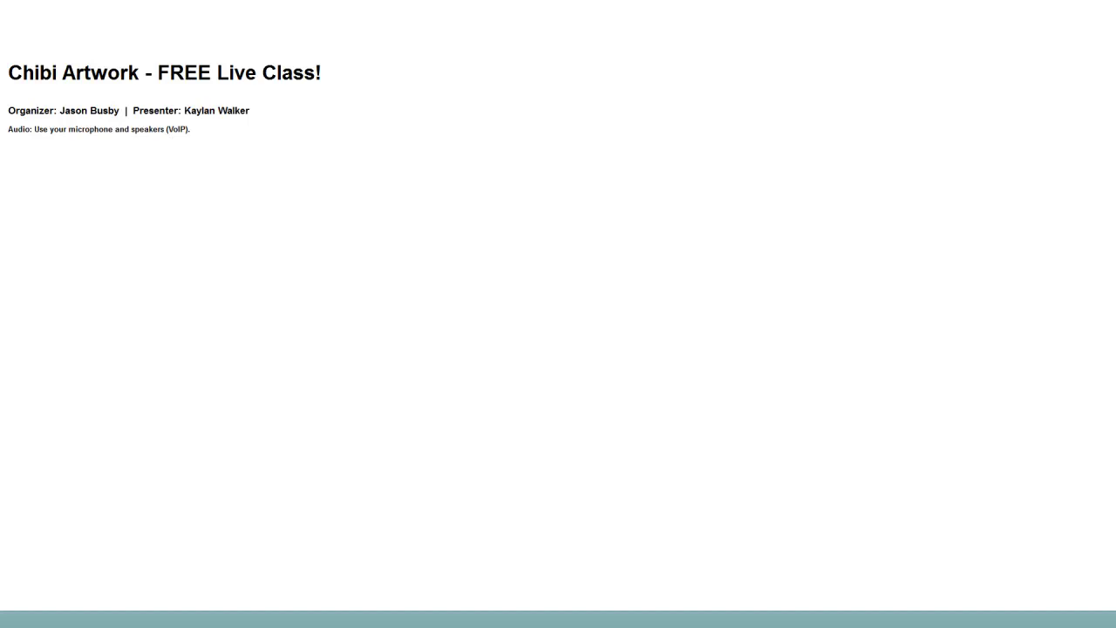
- Select the message text in Notepad, switch to the Photoshop window with the student's devil girl drawing, and maximize it
{"action": "left_click_drag", "start_coordinate": [595, 54], "coordinate": [410, 55]}
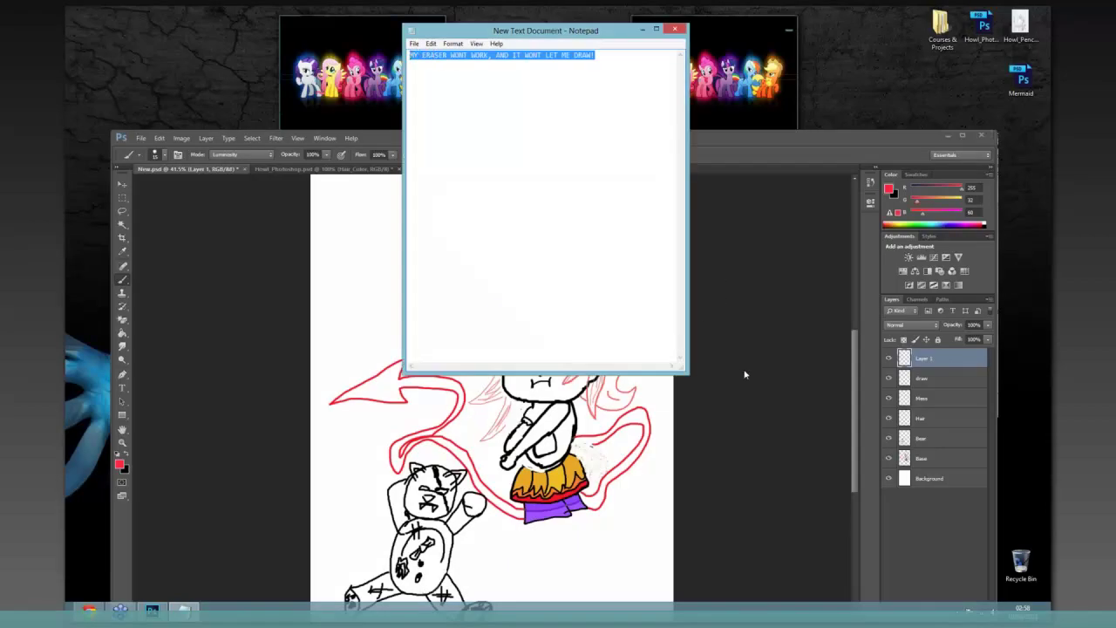
{"action": "left_click_drag", "start_coordinate": [573, 375], "coordinate": [574, 131]}
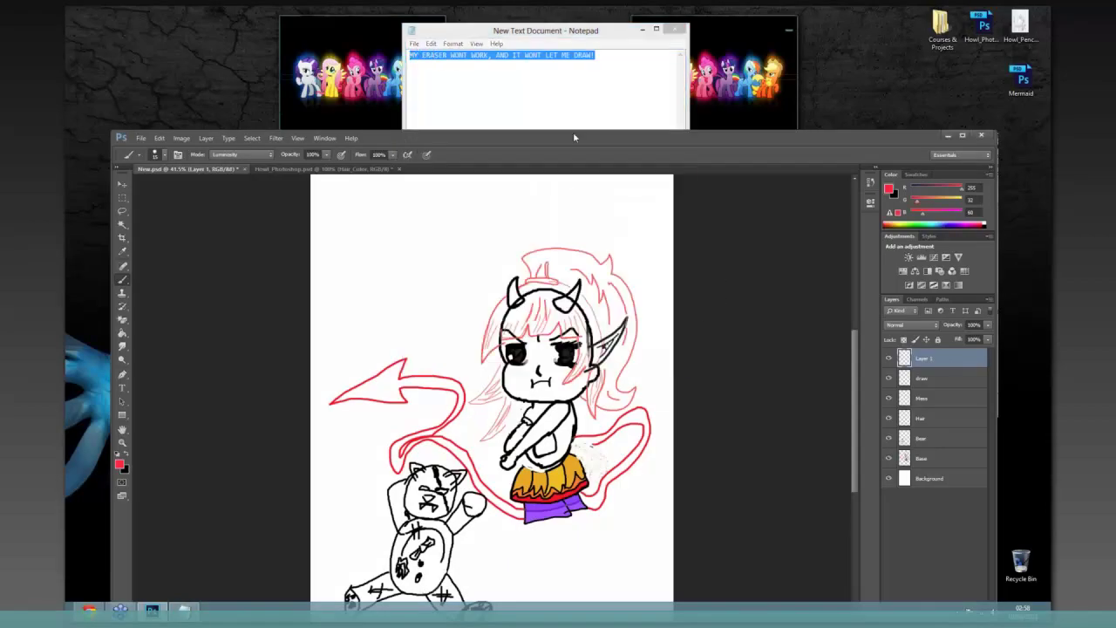
{"action": "left_click", "coordinate": [574, 189]}
{"action": "double_click", "coordinate": [587, 144]}
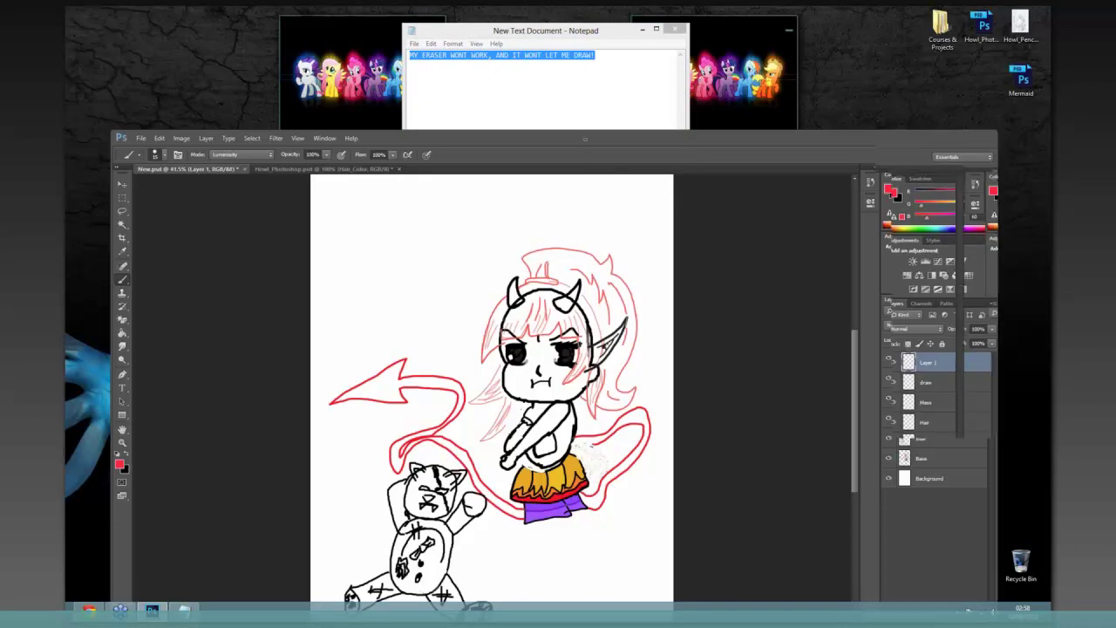